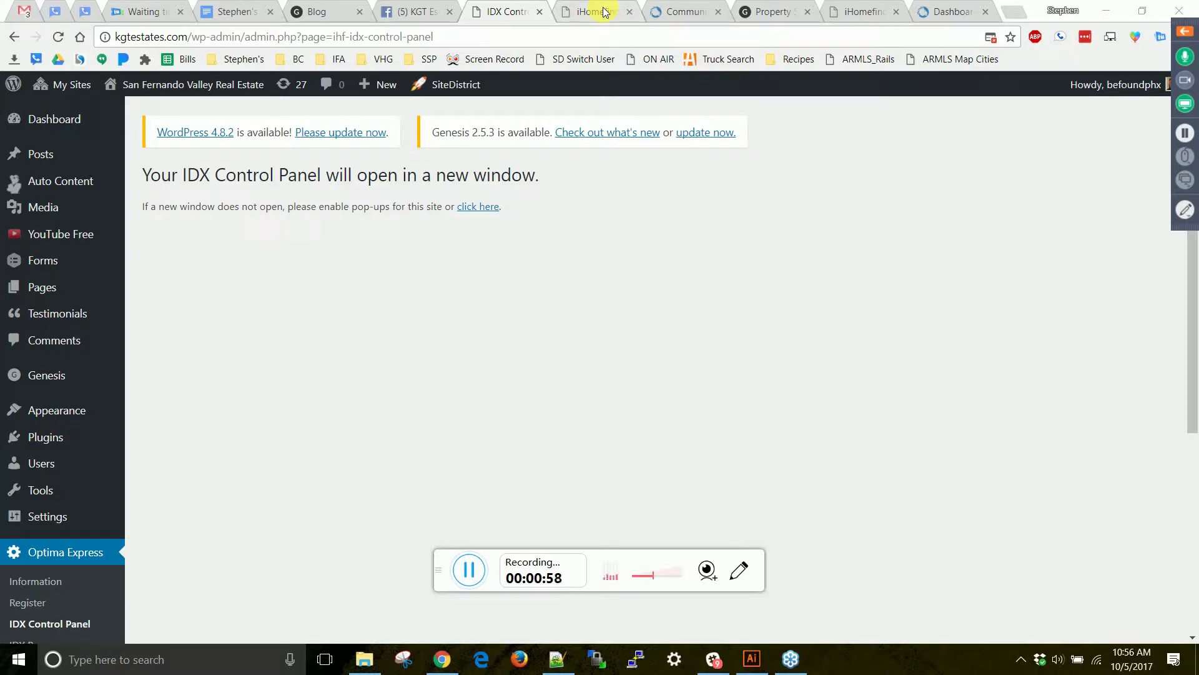
Open the IDX Control Panel from Optima Express in a new browser tab and close the old iHomefinder tab.
left_click(603, 11)
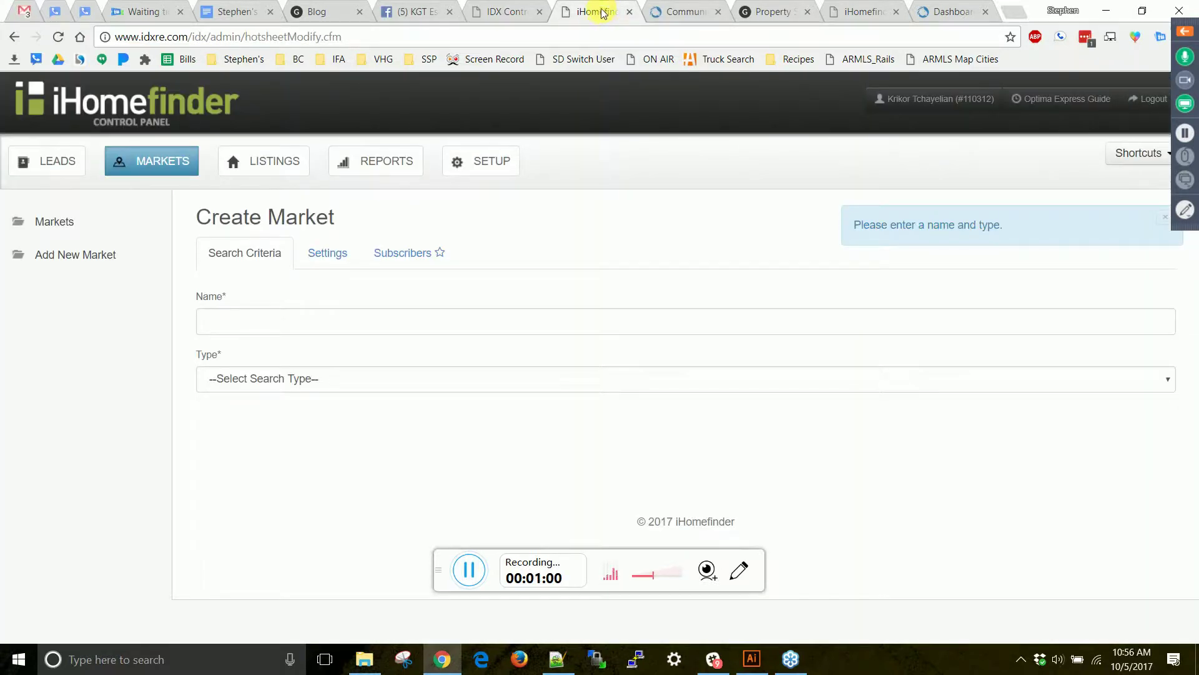
left_click(486, 8)
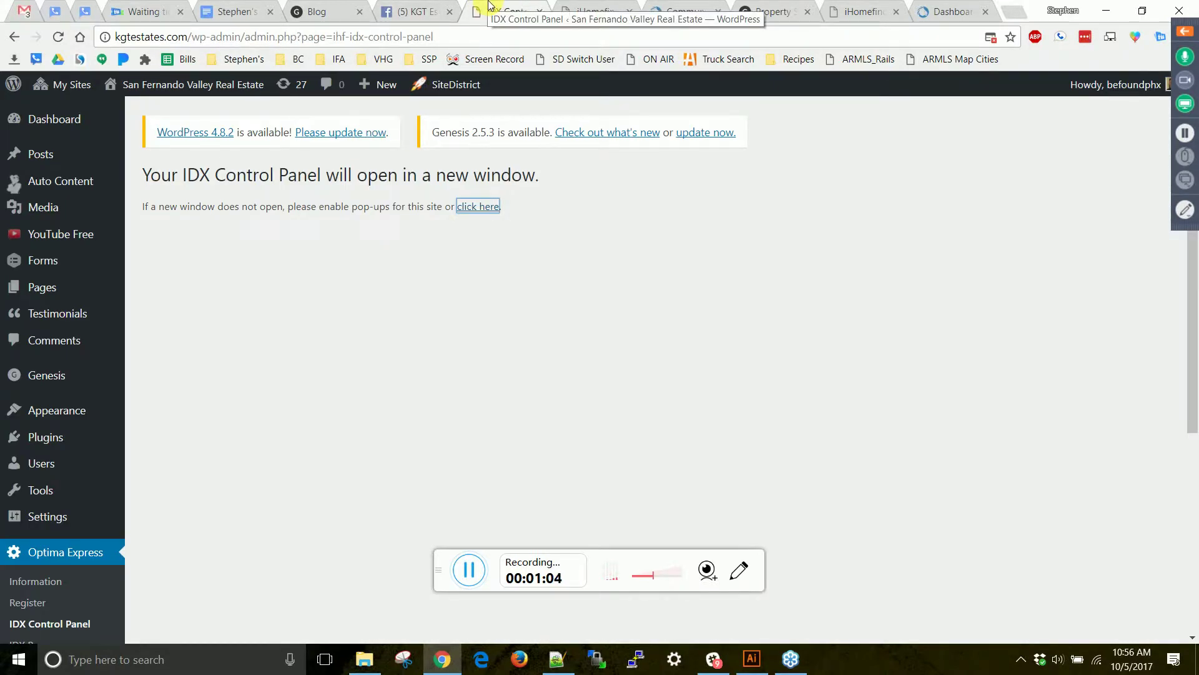
scroll(152, 431, "down", 3)
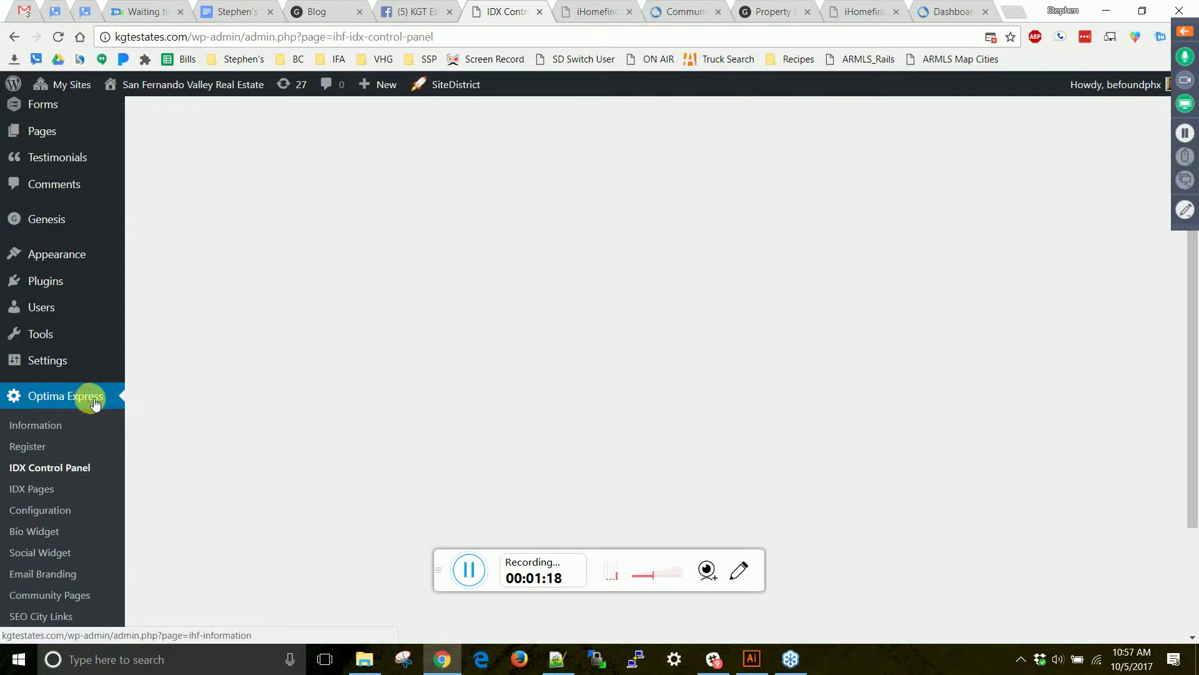
left_click(71, 470)
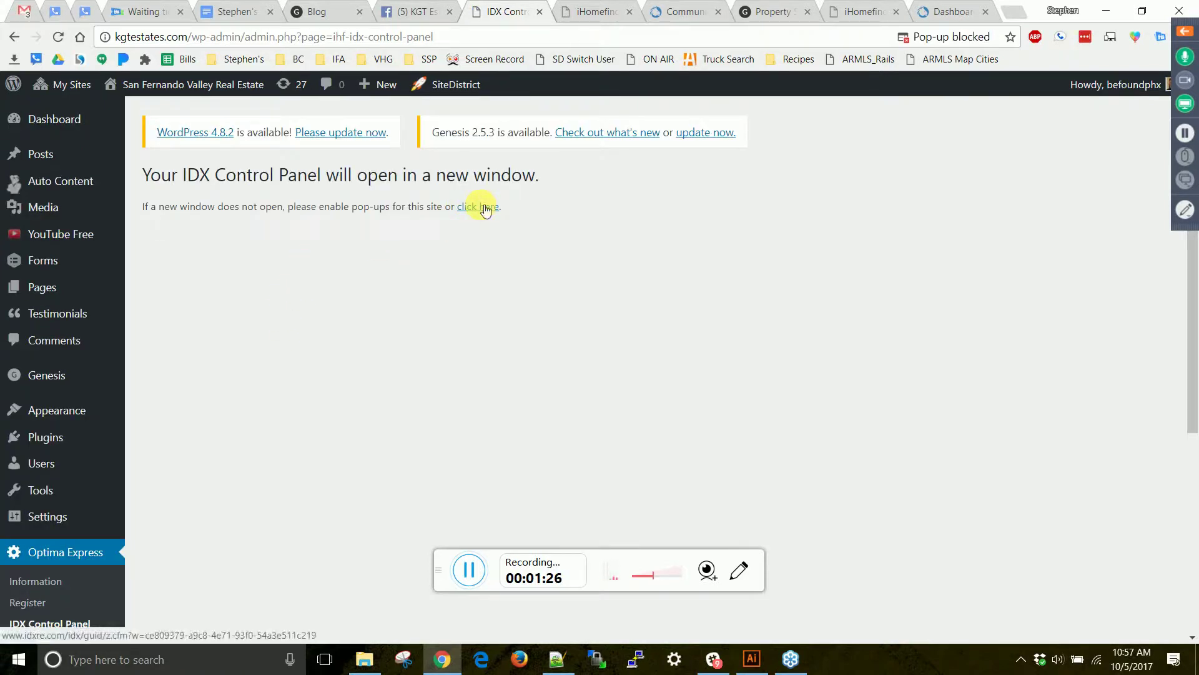
left_click(488, 211)
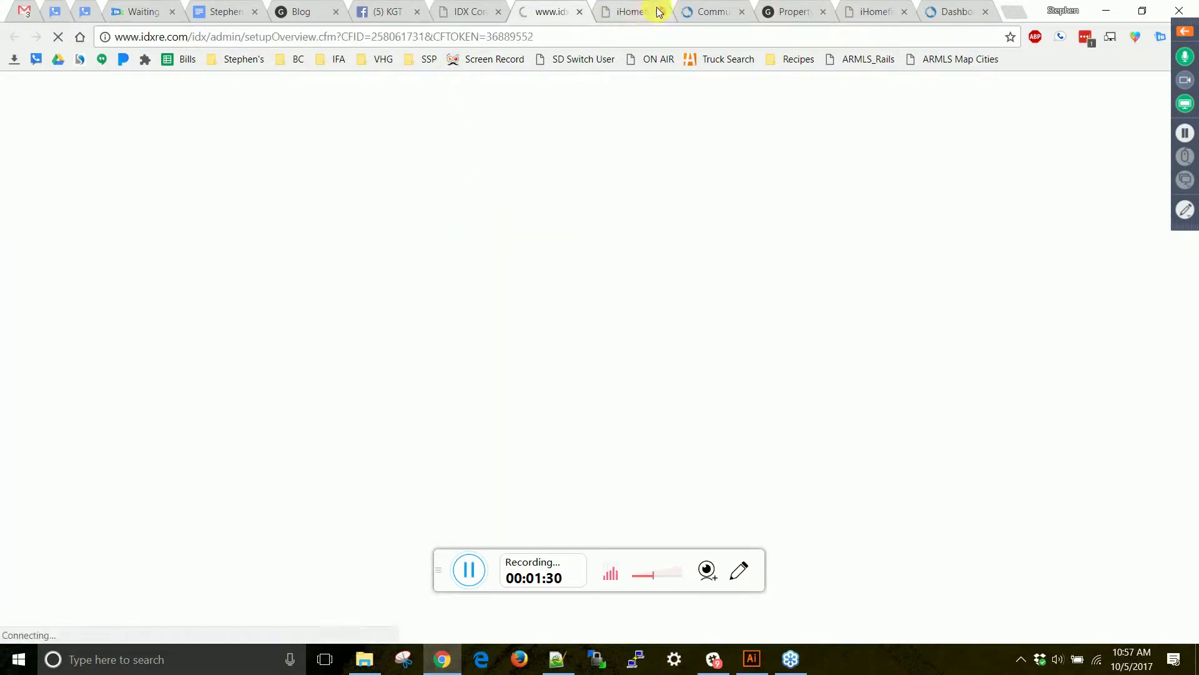
left_click(660, 12)
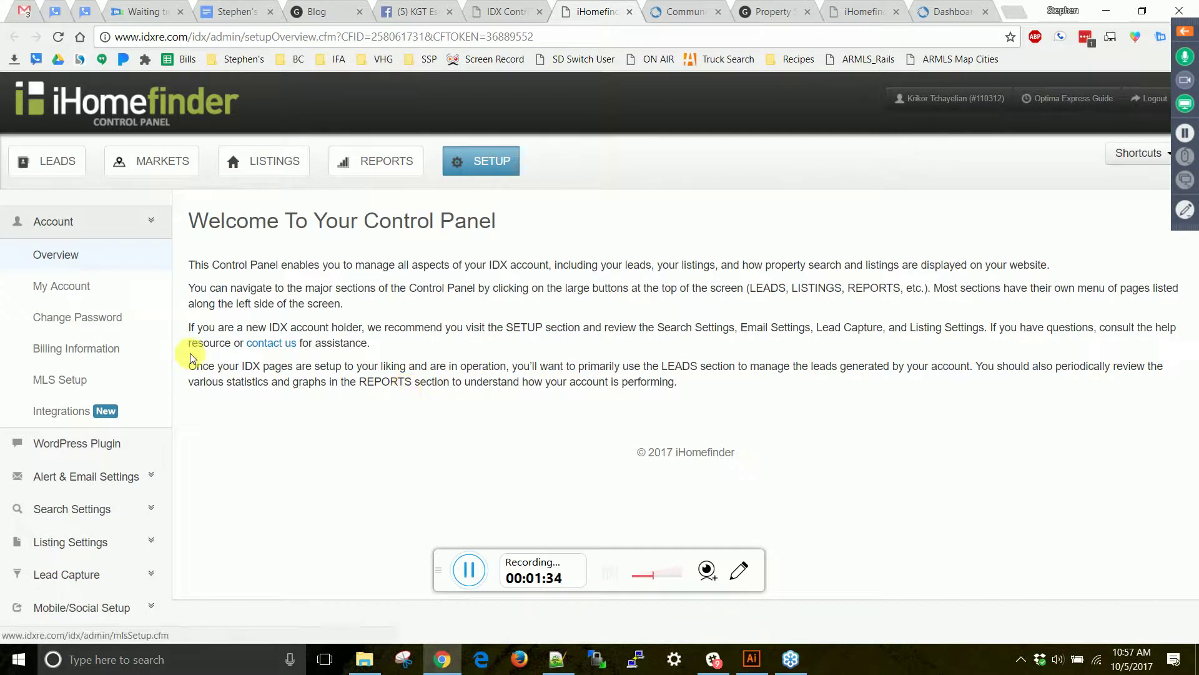
Start a new market named Studio Village with the search type Advanced Polygon Search (residential only, limited to one MLS).
left_click(164, 164)
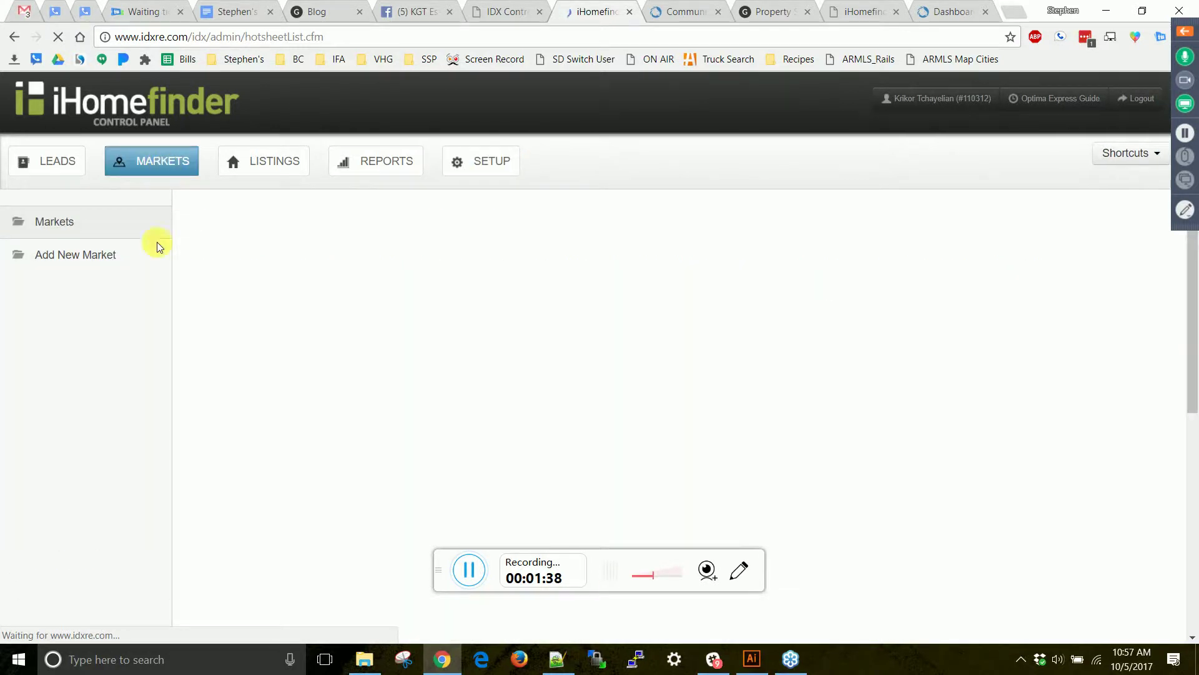
left_click(93, 263)
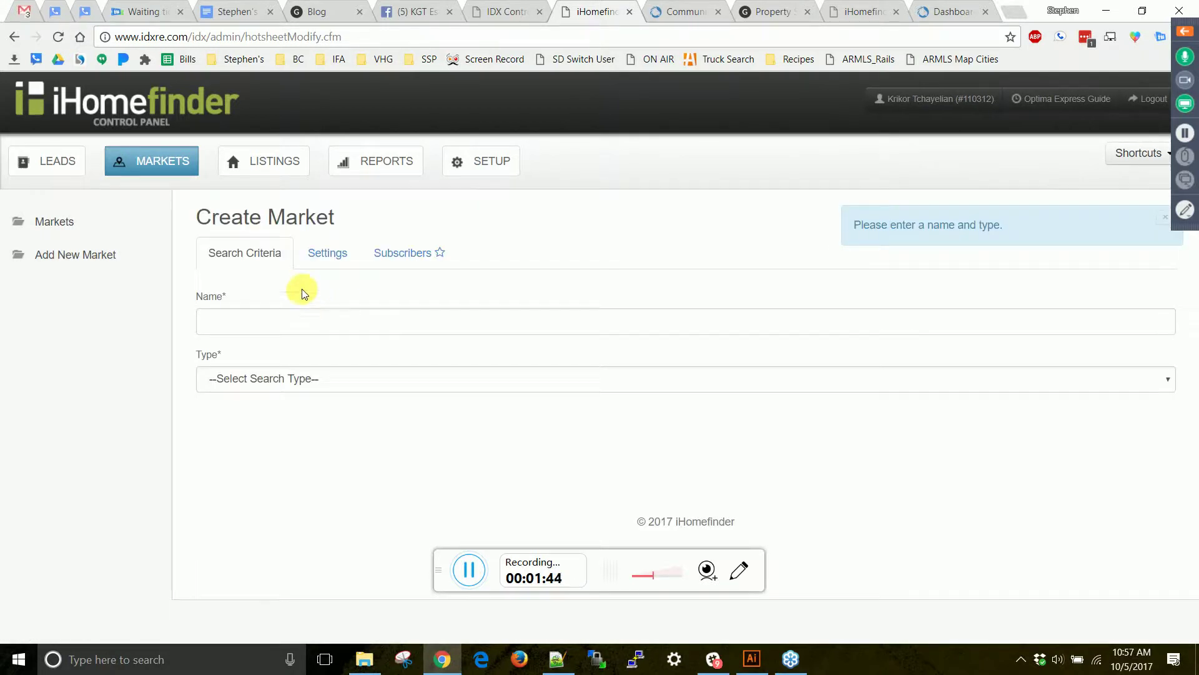
left_click(289, 333)
type("Stu")
key("Down")
key("Return")
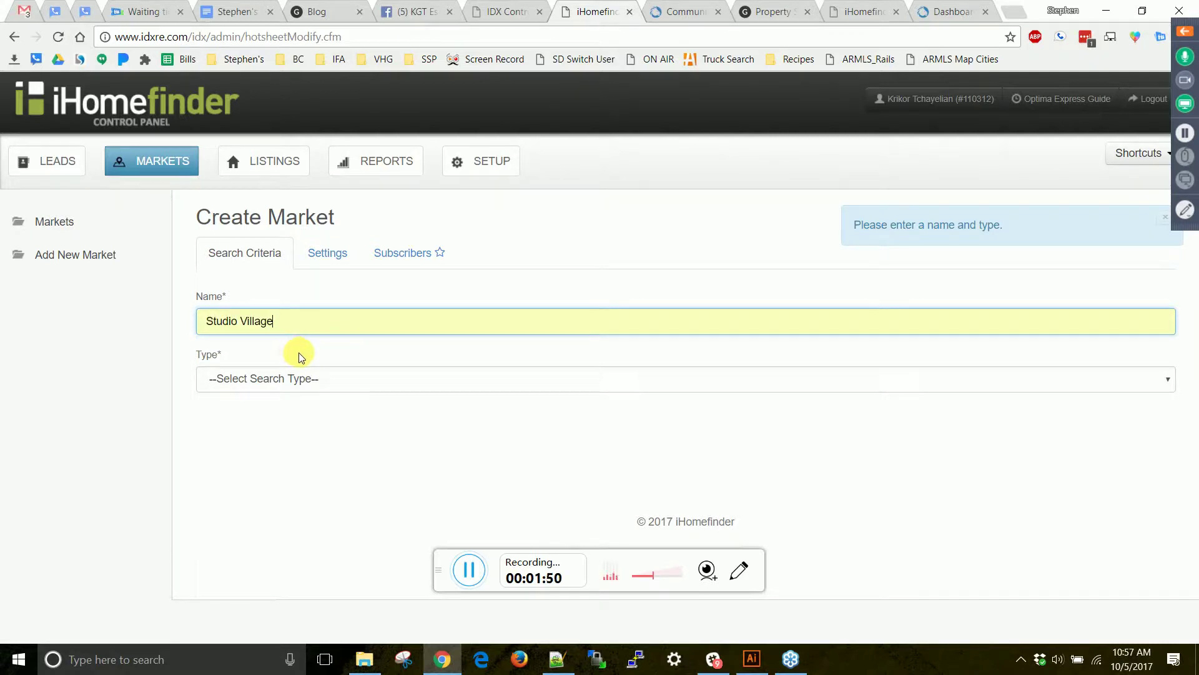
left_click(324, 384)
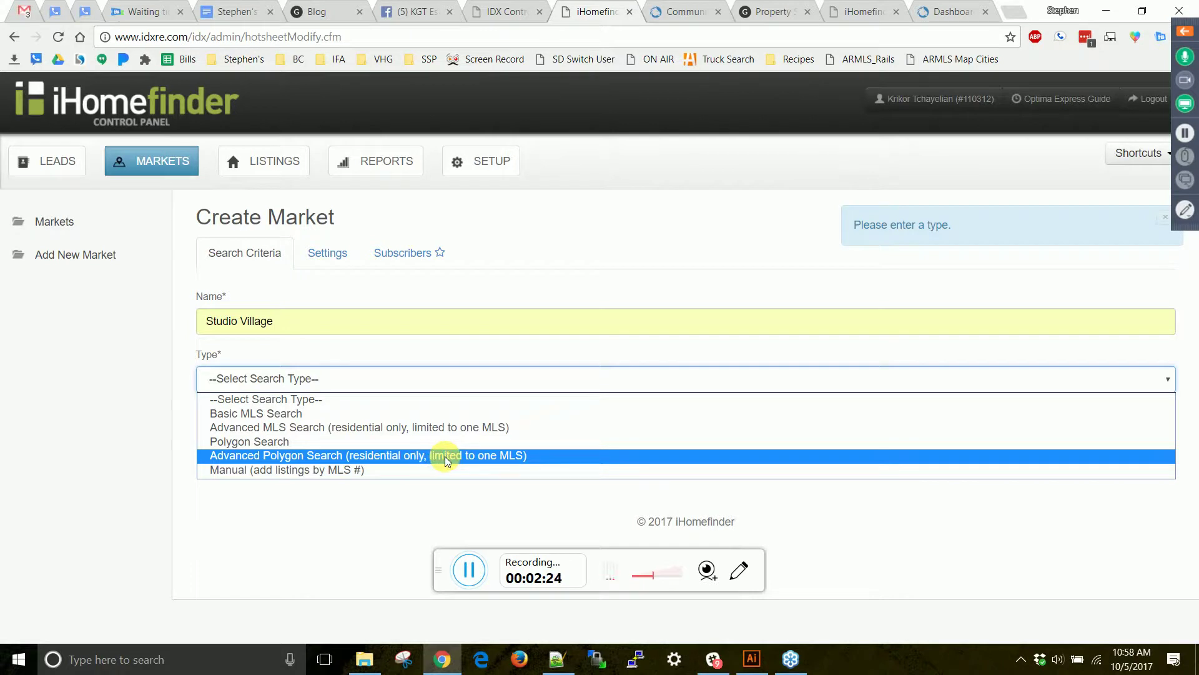
key("Escape")
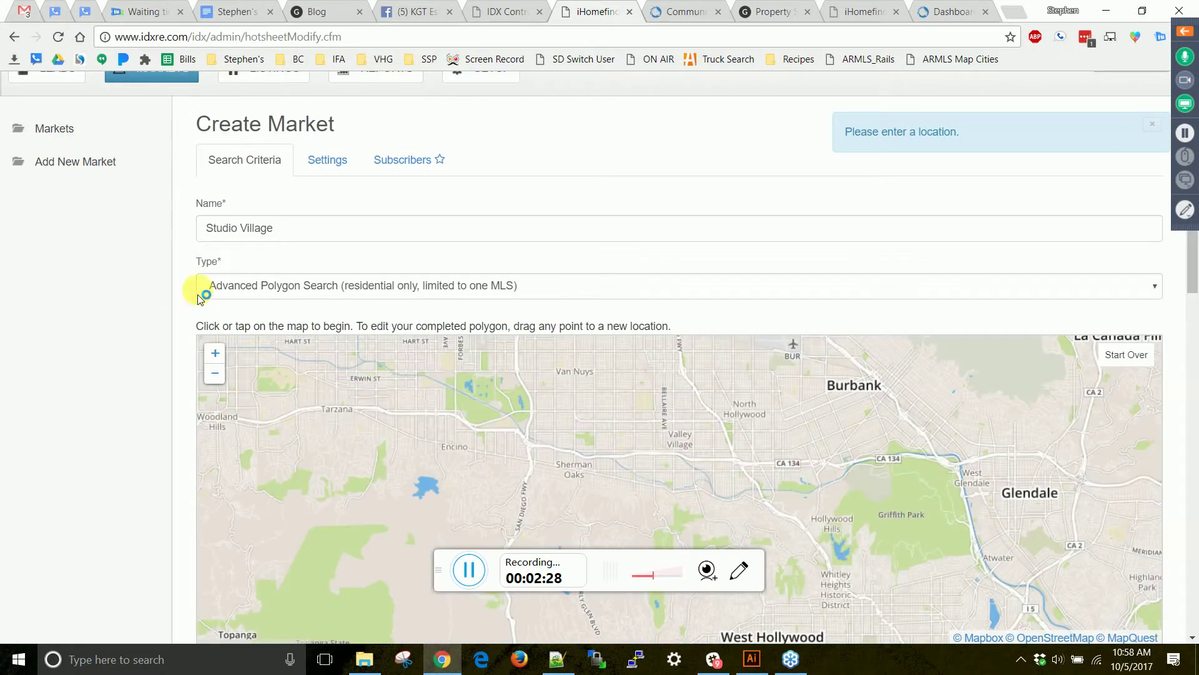
Examine the San Fernando Valley on the polygon map, from Woodland Hills and Northridge to Burbank, to look for the Studio Village area.
scroll(126, 399, "down", 2)
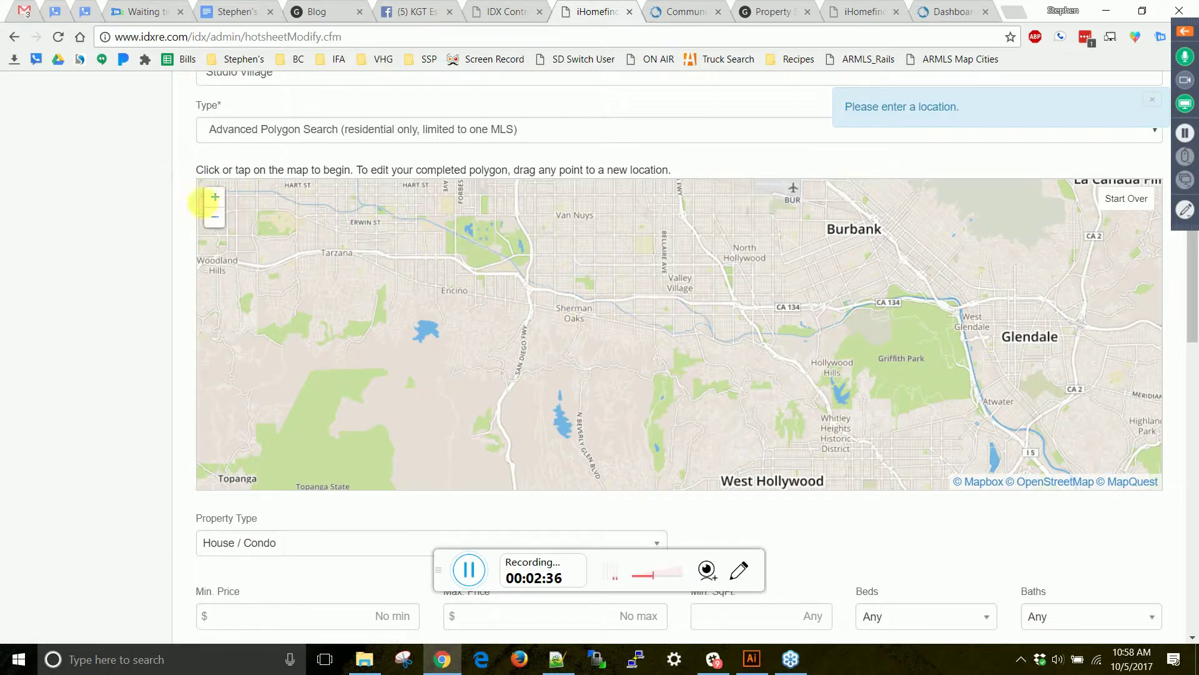
left_click(214, 198)
left_click_drag(468, 263, 522, 394)
scroll(289, 212, "down", 3)
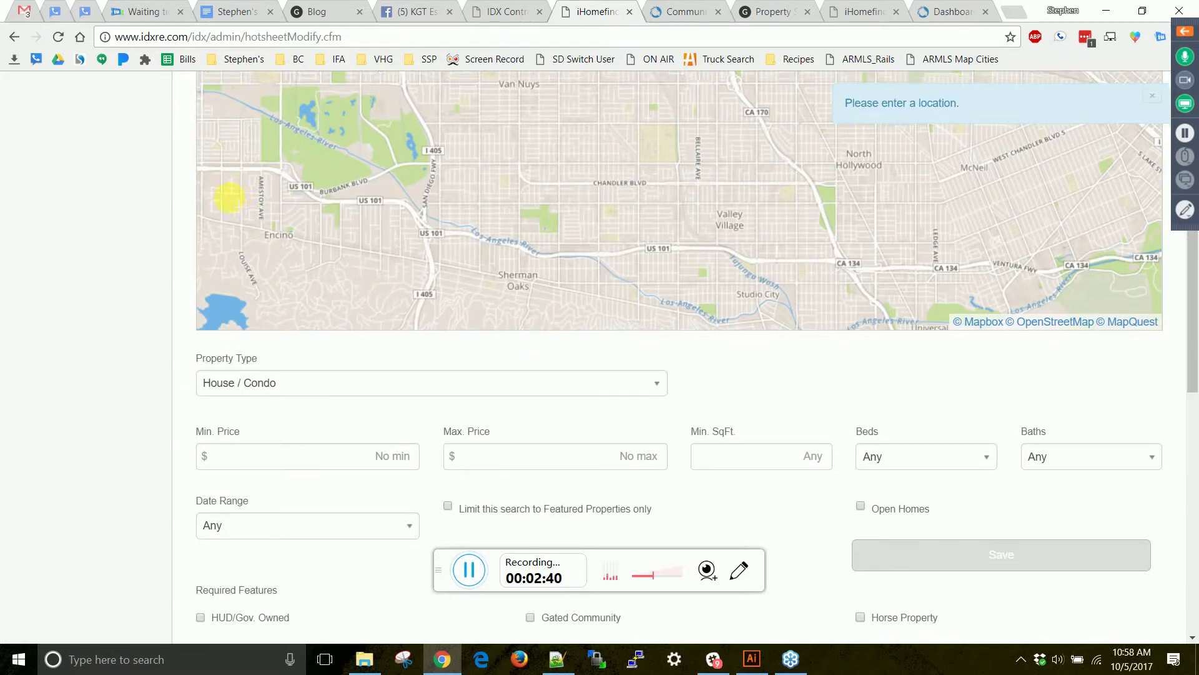
scroll(236, 195, "up", 4)
left_click(215, 296)
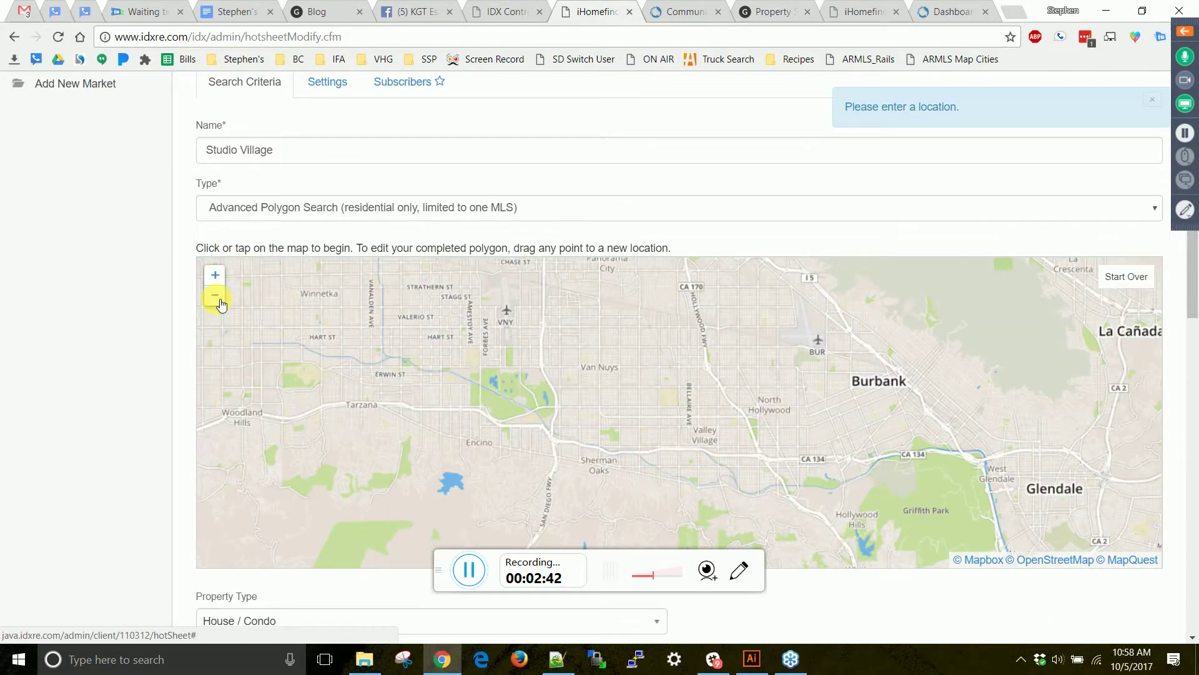
left_click(215, 296)
left_click_drag(750, 434, 729, 451)
left_click_drag(638, 430, 509, 357)
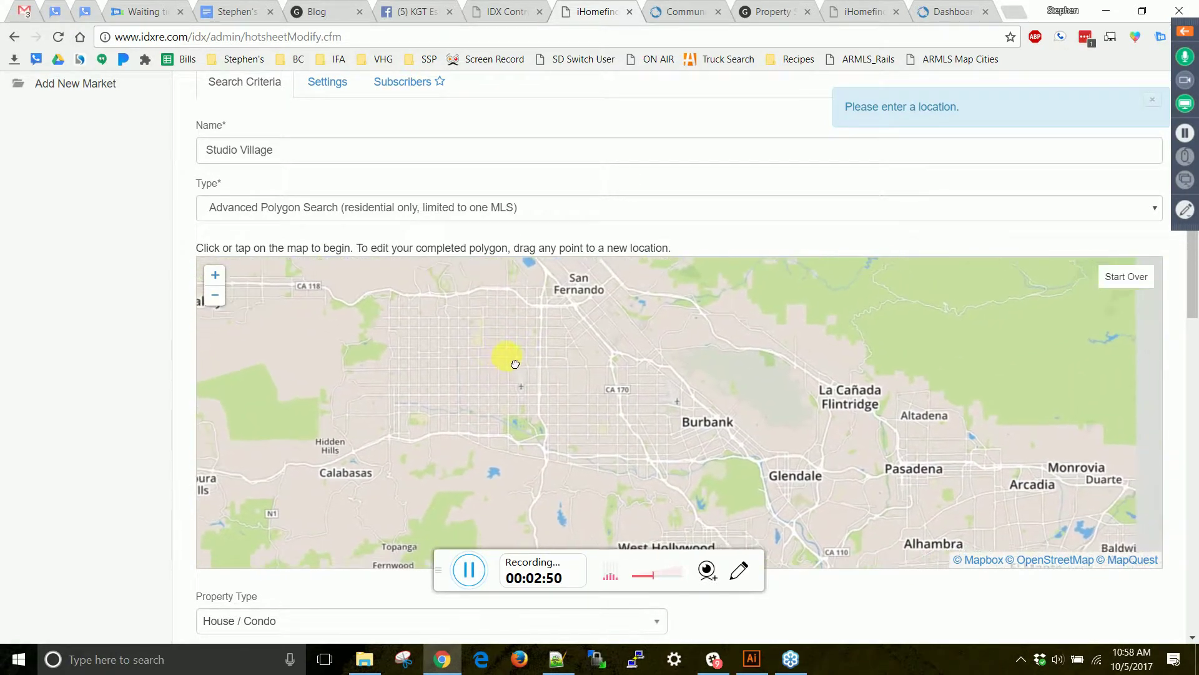
left_click(214, 275)
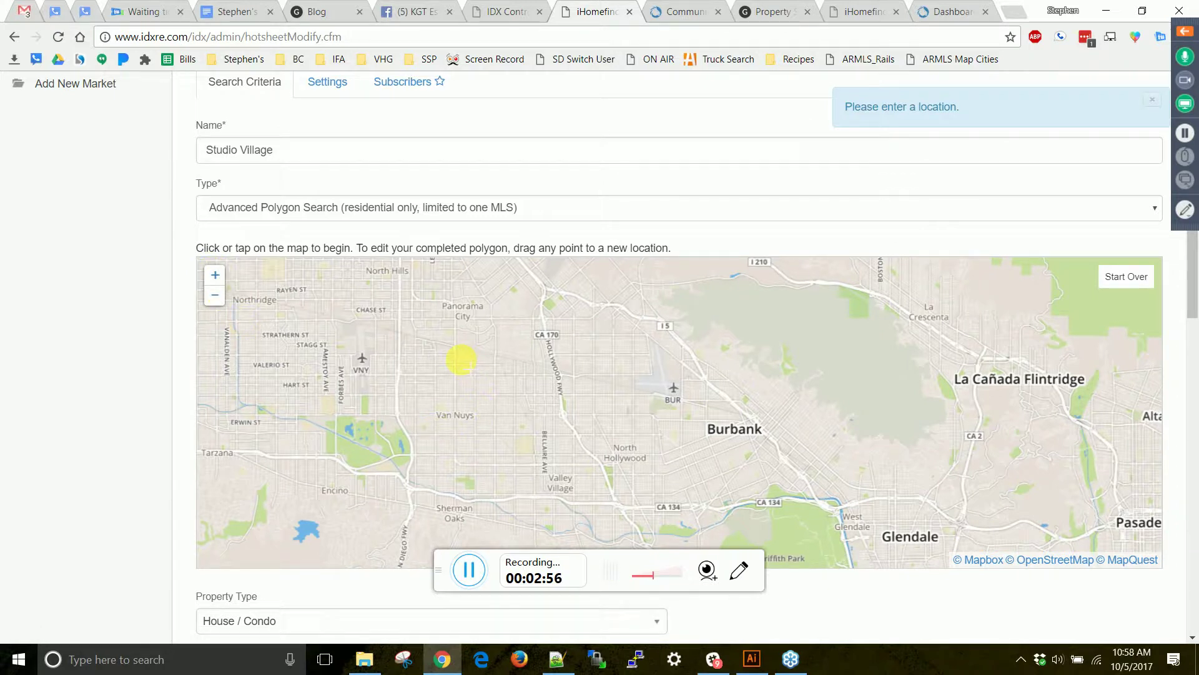
left_click_drag(491, 373, 538, 470)
left_click_drag(525, 385, 686, 473)
left_click_drag(584, 370, 668, 298)
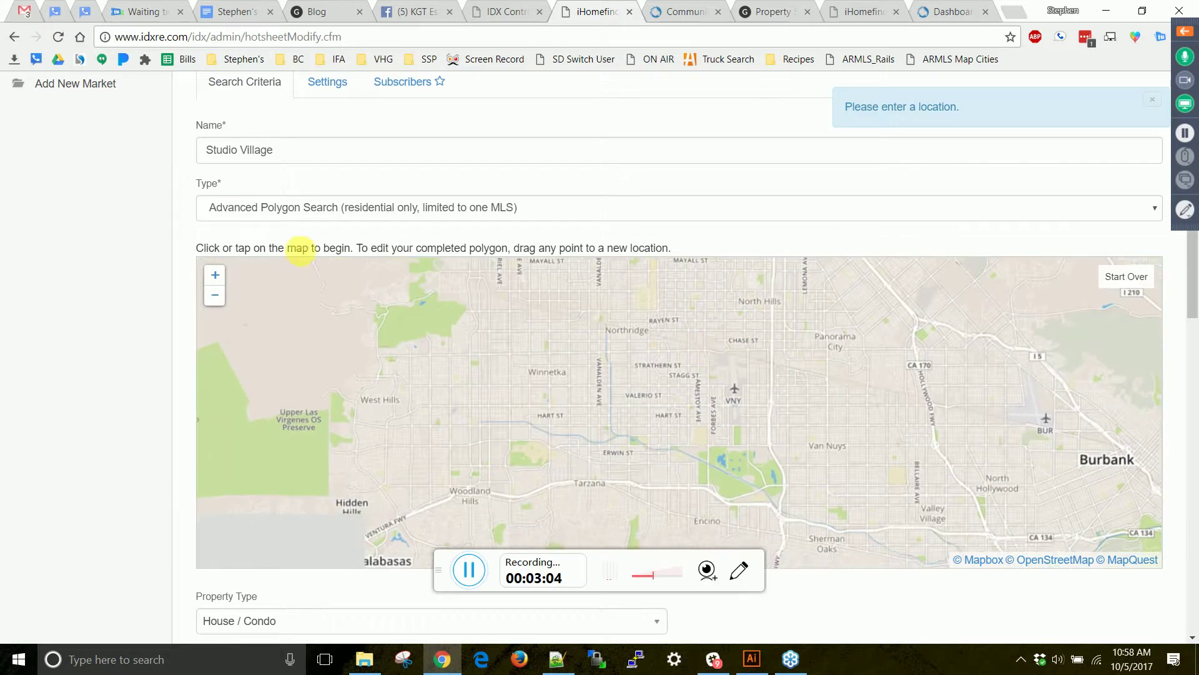
left_click(223, 302)
left_click(224, 305)
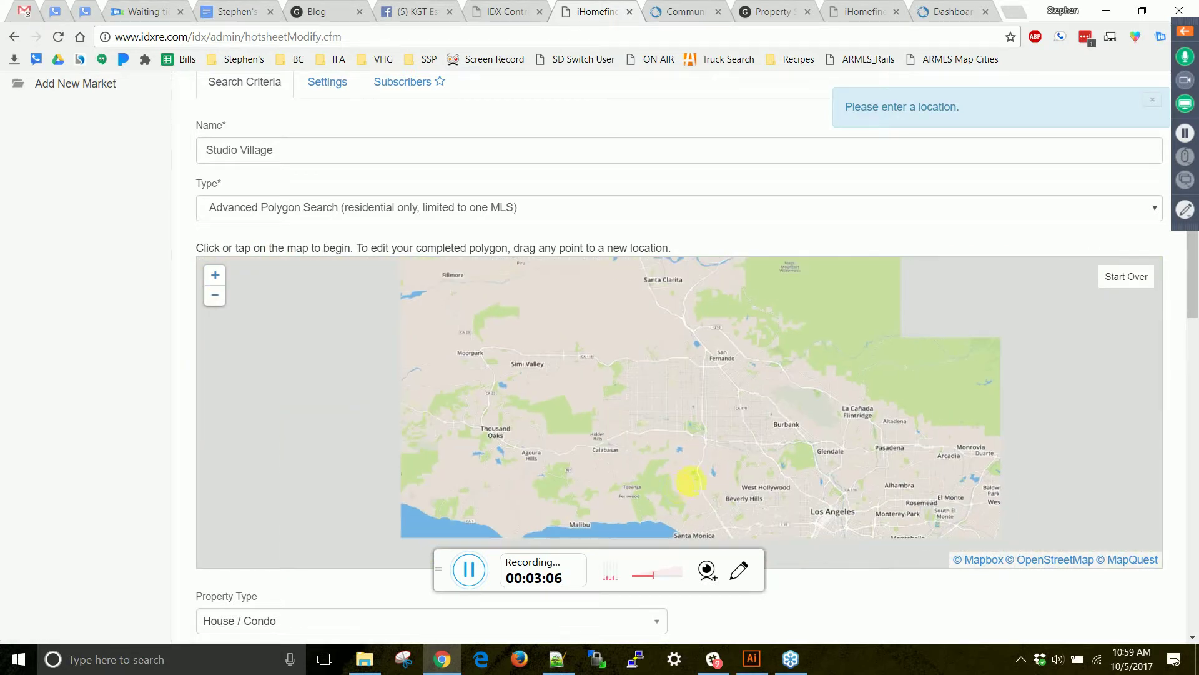
Examine central Los Angeles on the polygon map, including Silver Lake, Koreatown and Hancock Park, for the market's location.
left_click_drag(680, 490, 609, 383)
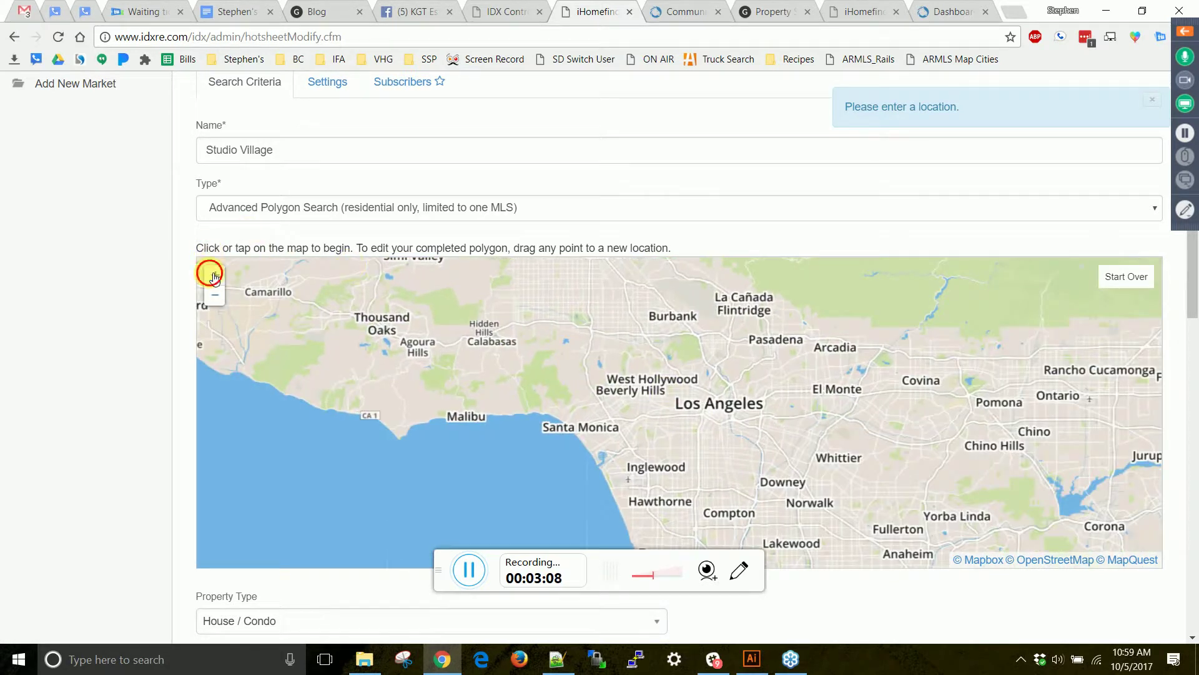
left_click(215, 275)
left_click(215, 275)
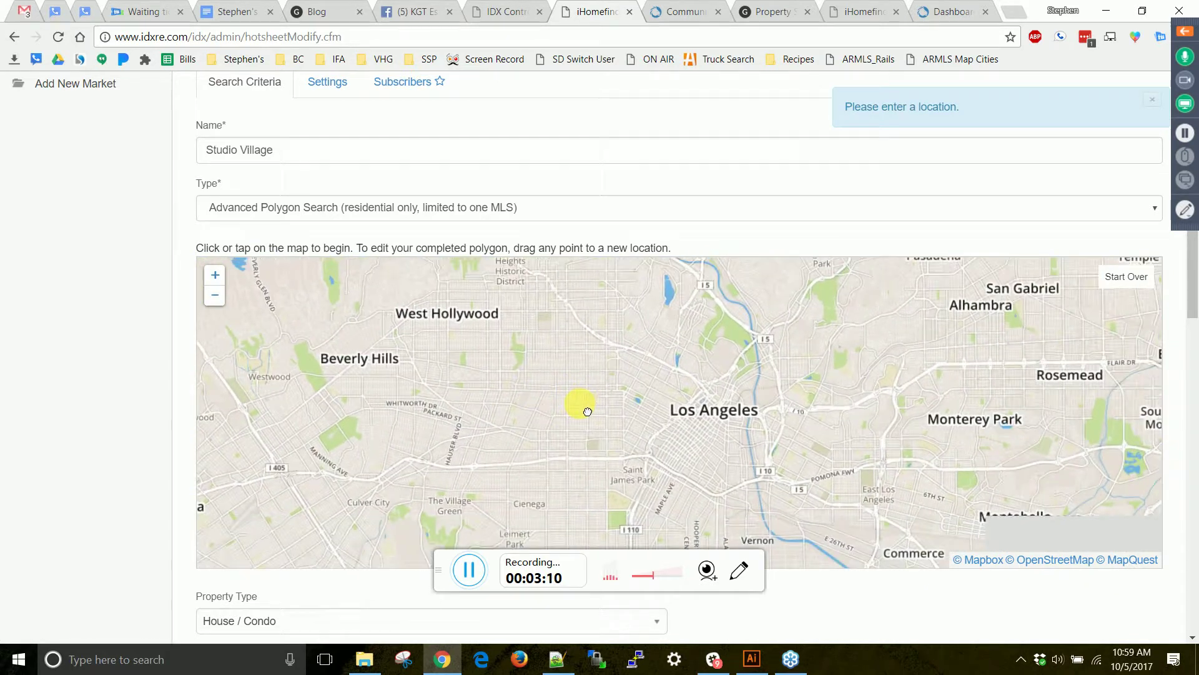
left_click_drag(588, 439, 454, 407)
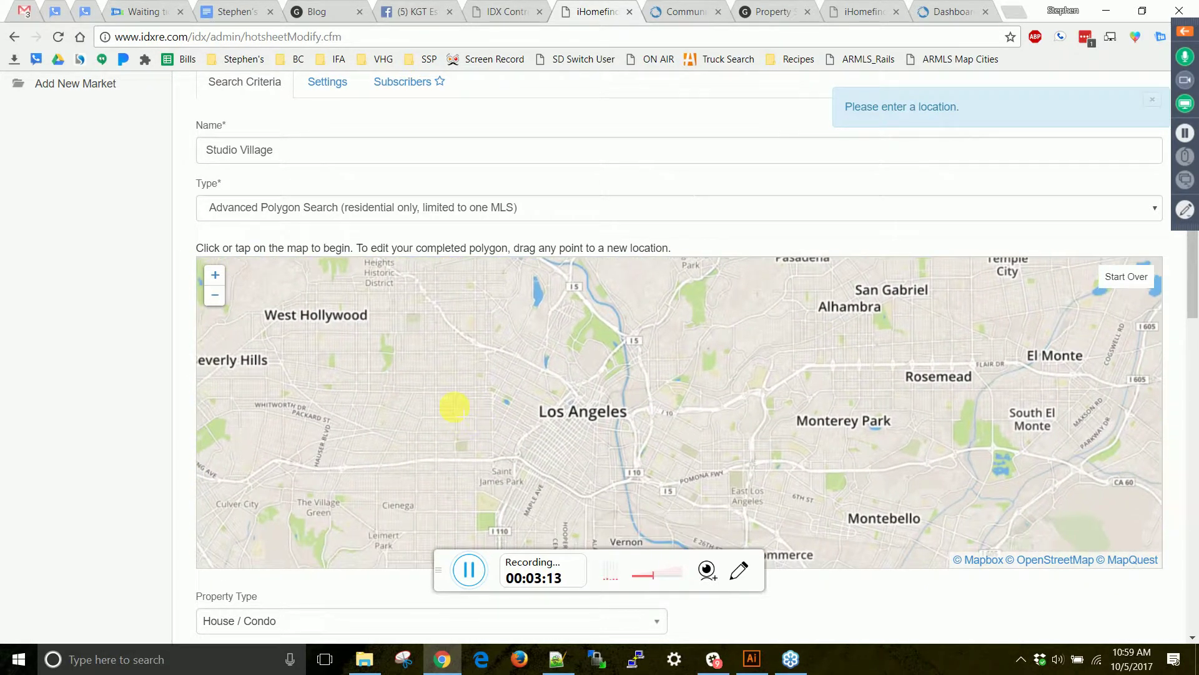
left_click(215, 275)
left_click_drag(367, 368, 490, 514)
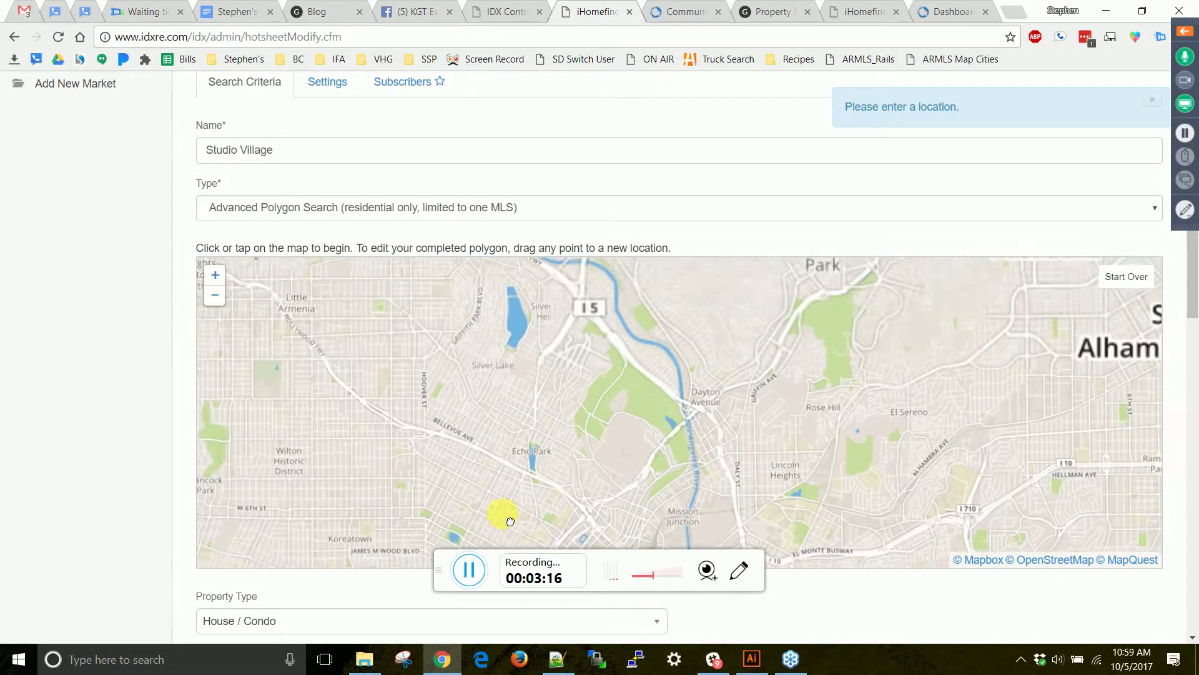
left_click_drag(500, 416, 569, 361)
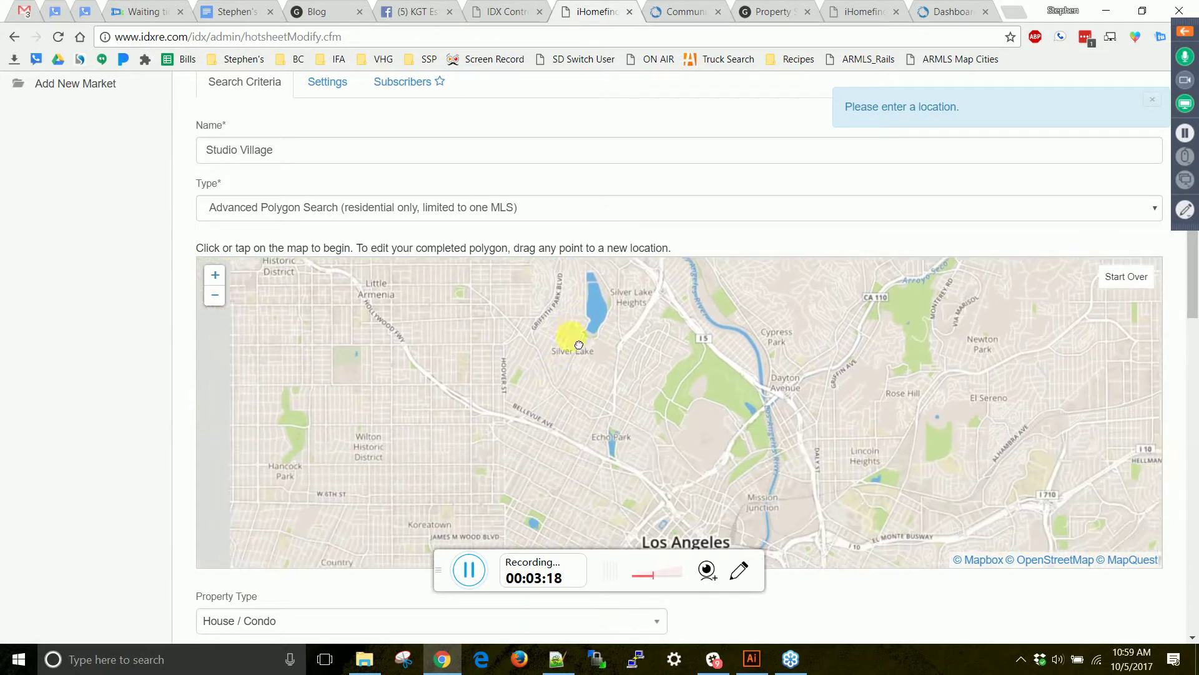
left_click_drag(603, 434, 568, 303)
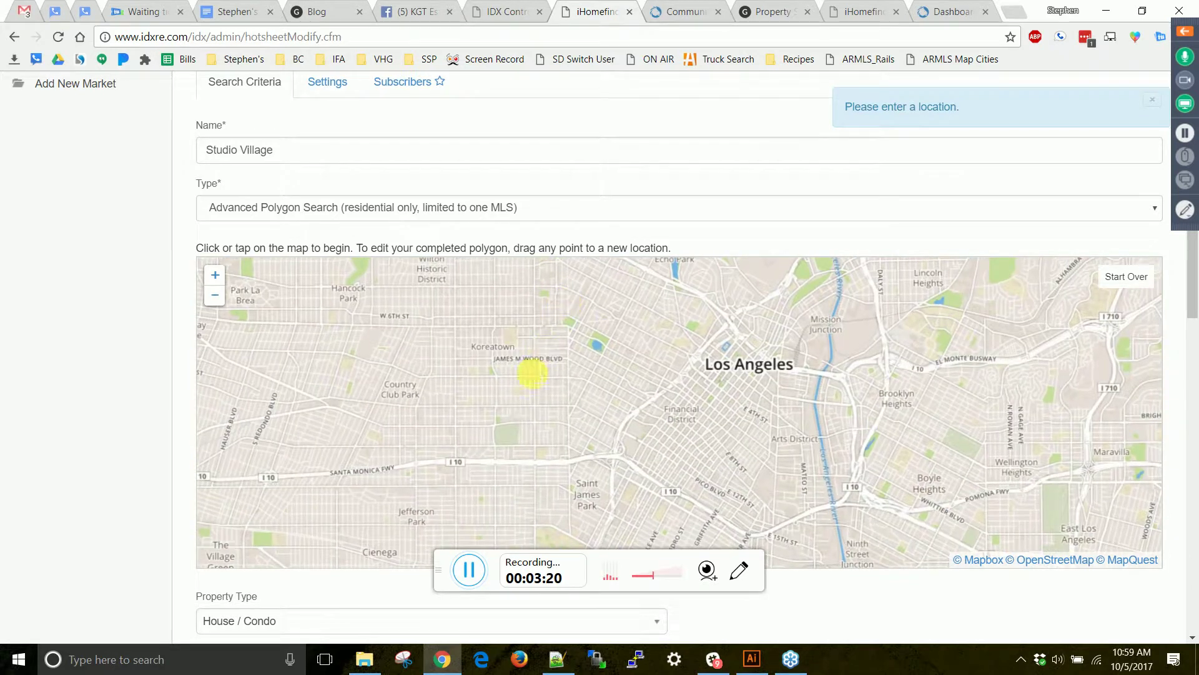
left_click_drag(504, 487, 590, 402)
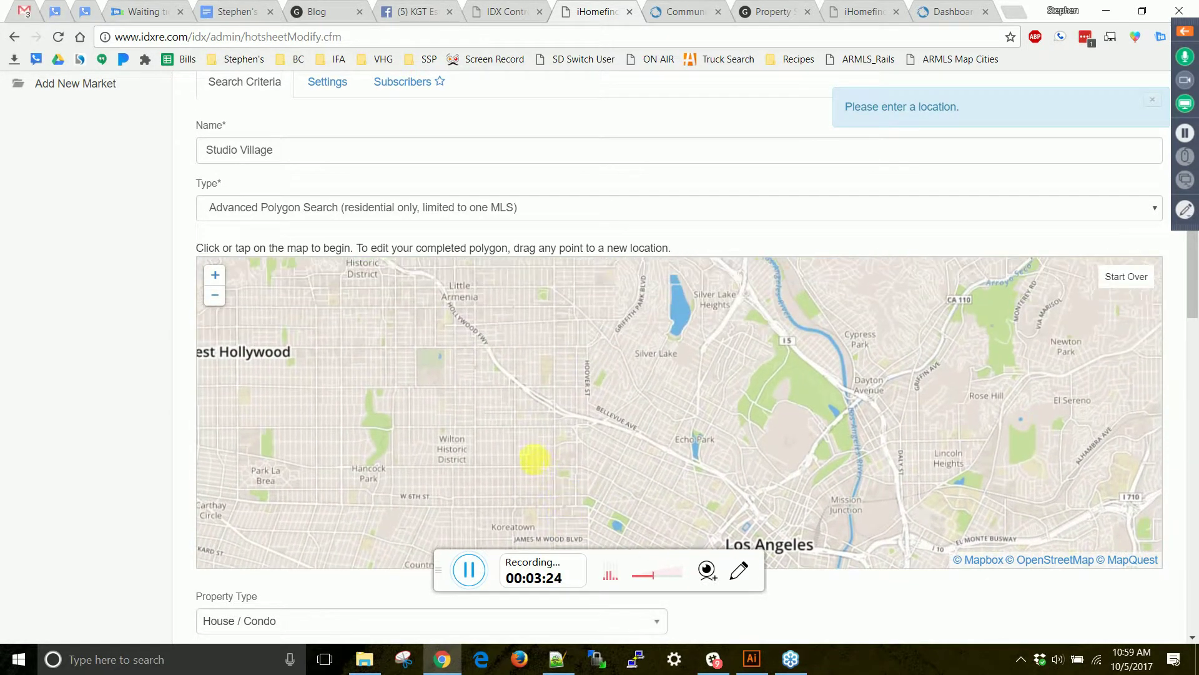
left_click_drag(538, 462, 533, 427)
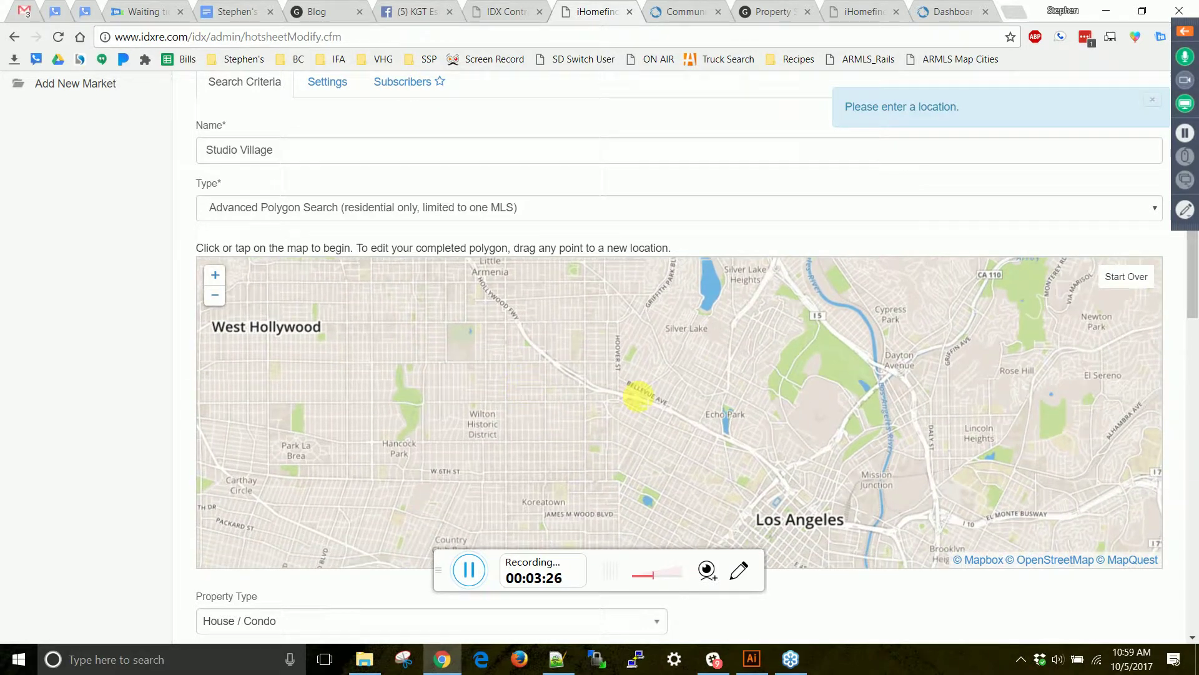
Locate the Studio City and Universal City area along the Los Angeles River on the polygon map at street level.
left_click(218, 296)
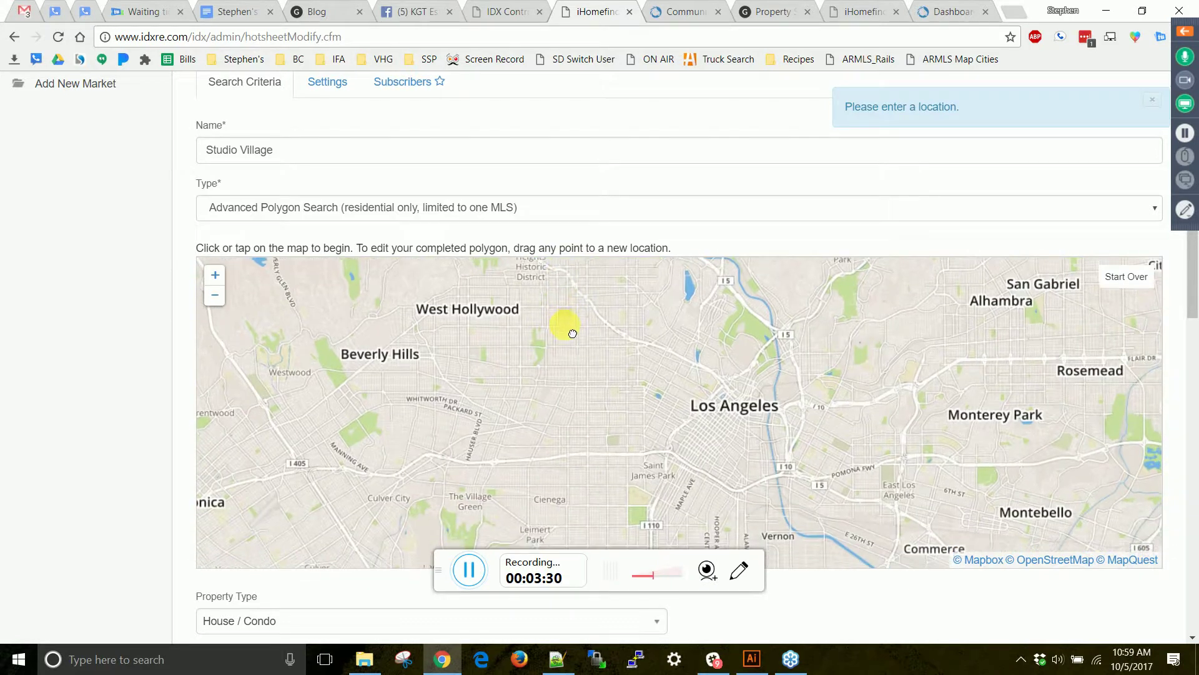
left_click_drag(668, 393, 621, 509)
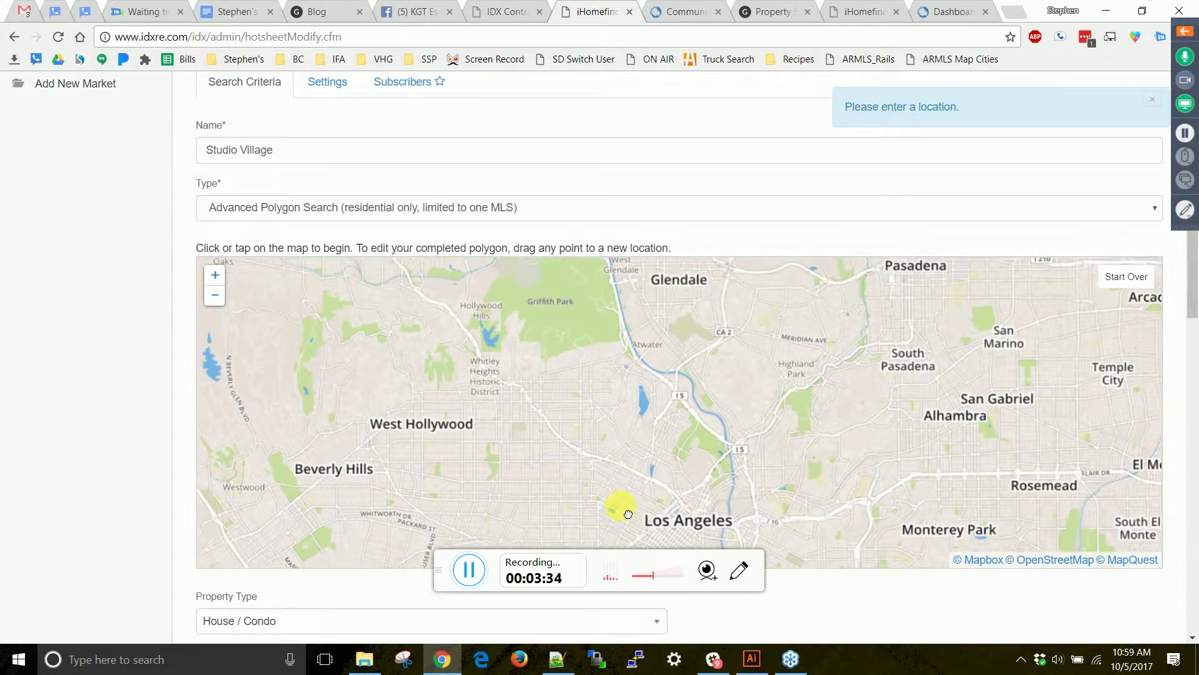
left_click_drag(554, 441, 654, 496)
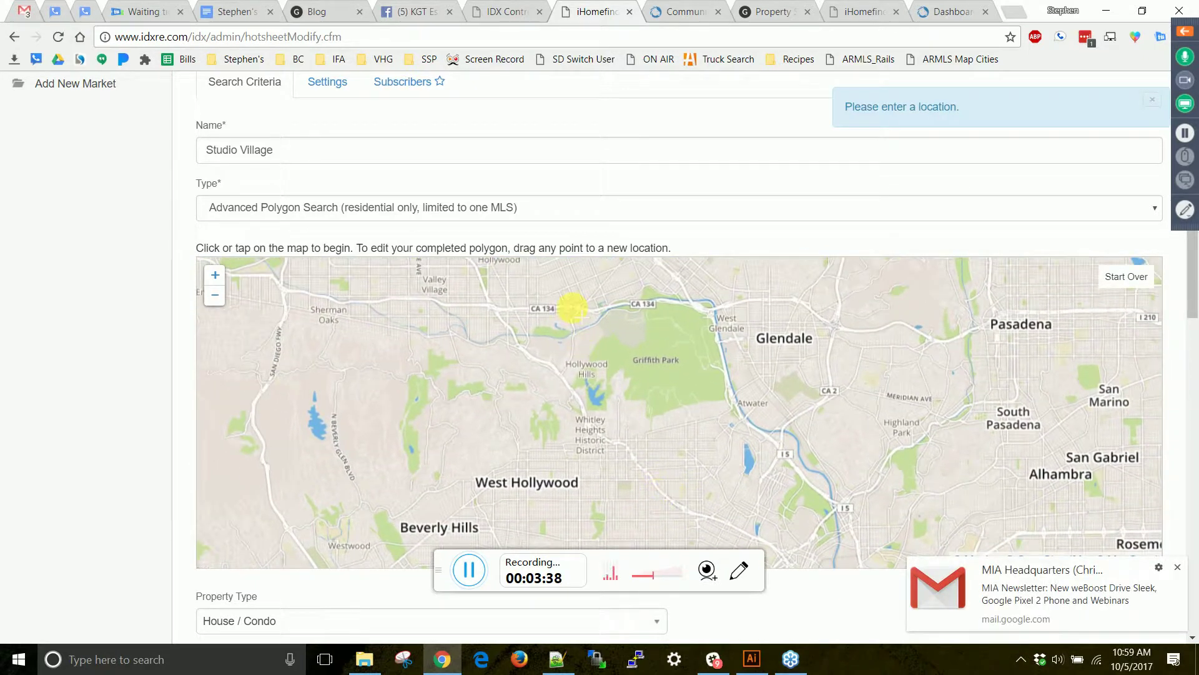
left_click_drag(470, 319, 491, 404)
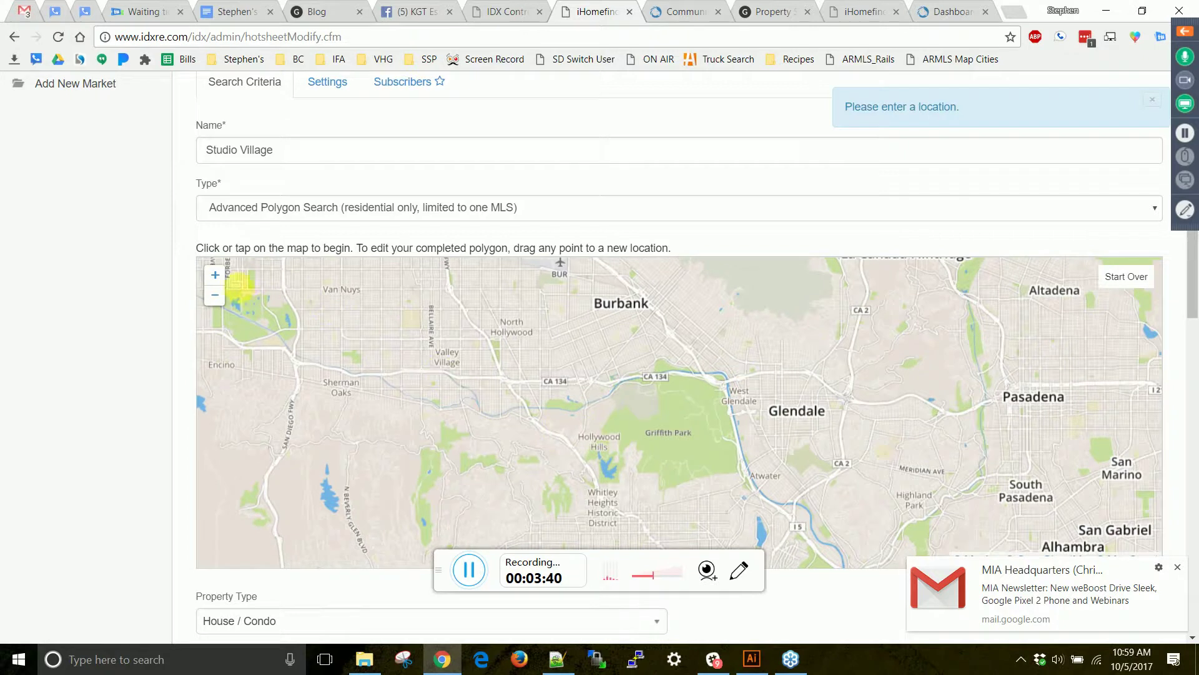
left_click(216, 275)
left_click_drag(416, 452, 544, 444)
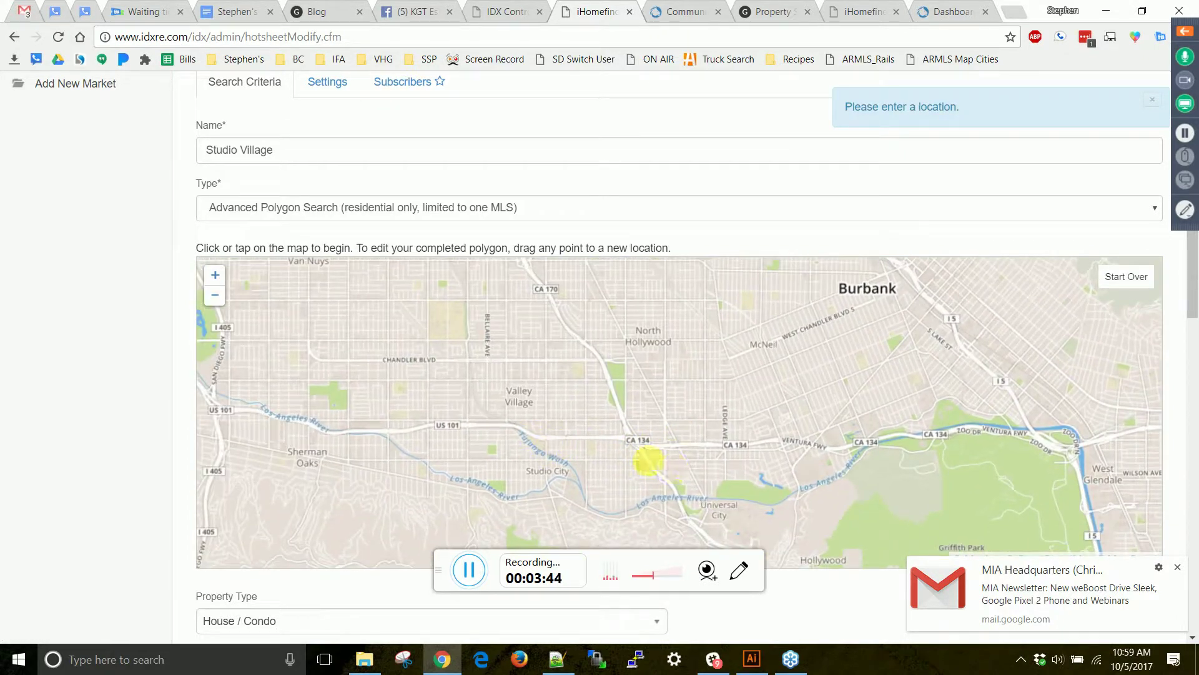
left_click_drag(650, 466, 600, 418)
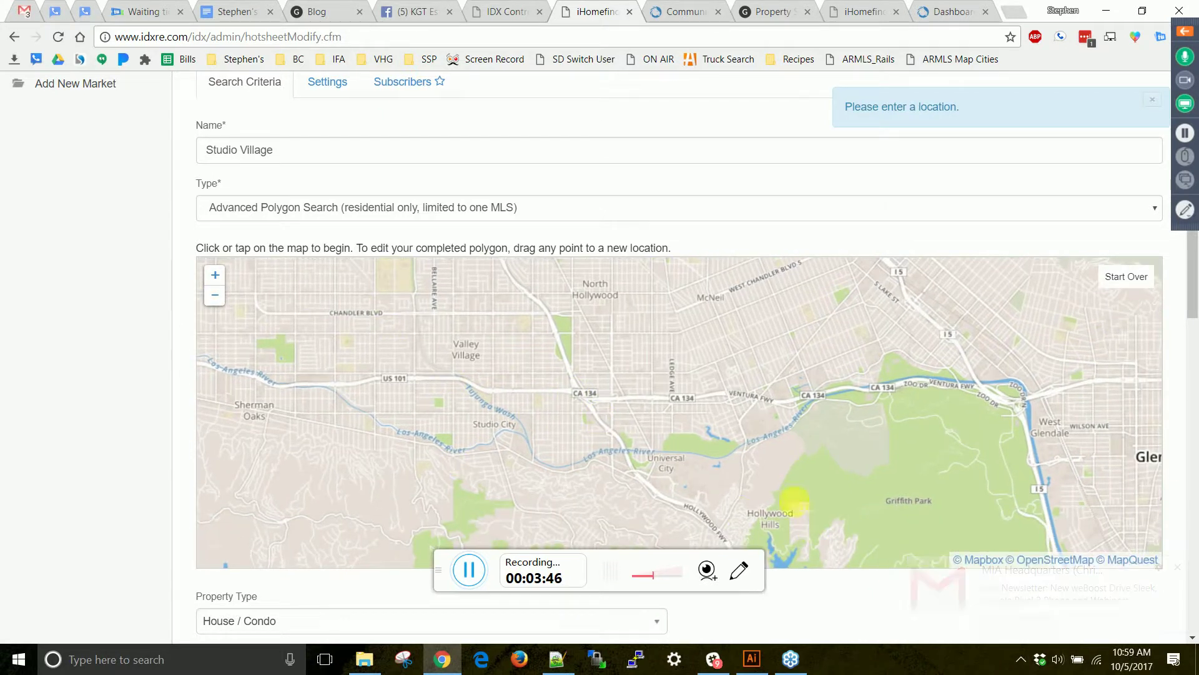
left_click_drag(599, 481, 535, 442)
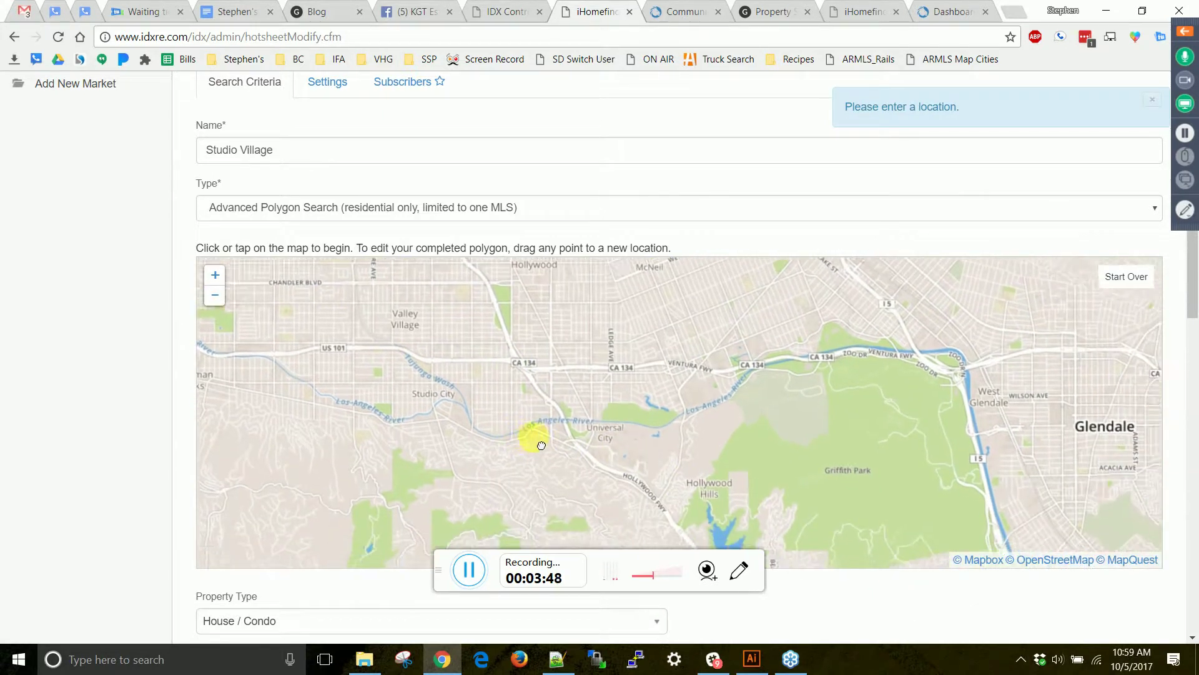
left_click(215, 275)
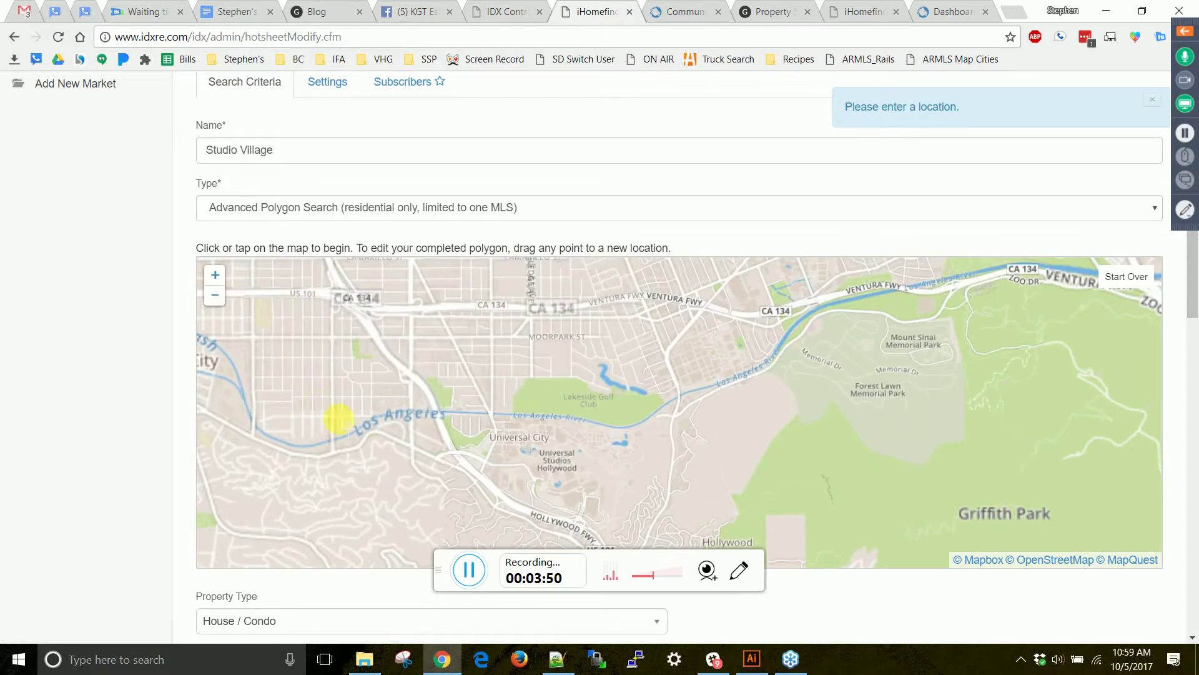
left_click_drag(412, 443, 464, 391)
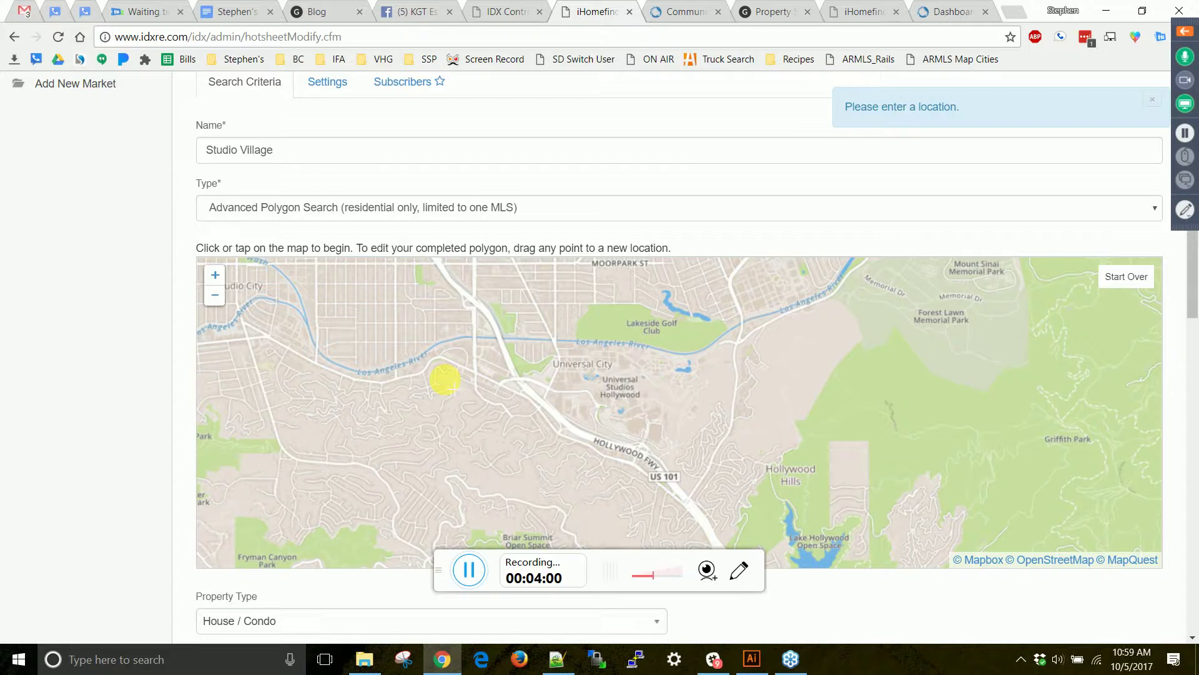
Start the polygon at Moorpark St and Colfax Ave and run its first edge along Moorpark St to the Tujunga Wash.
left_click_drag(354, 373, 677, 478)
left_click(216, 275)
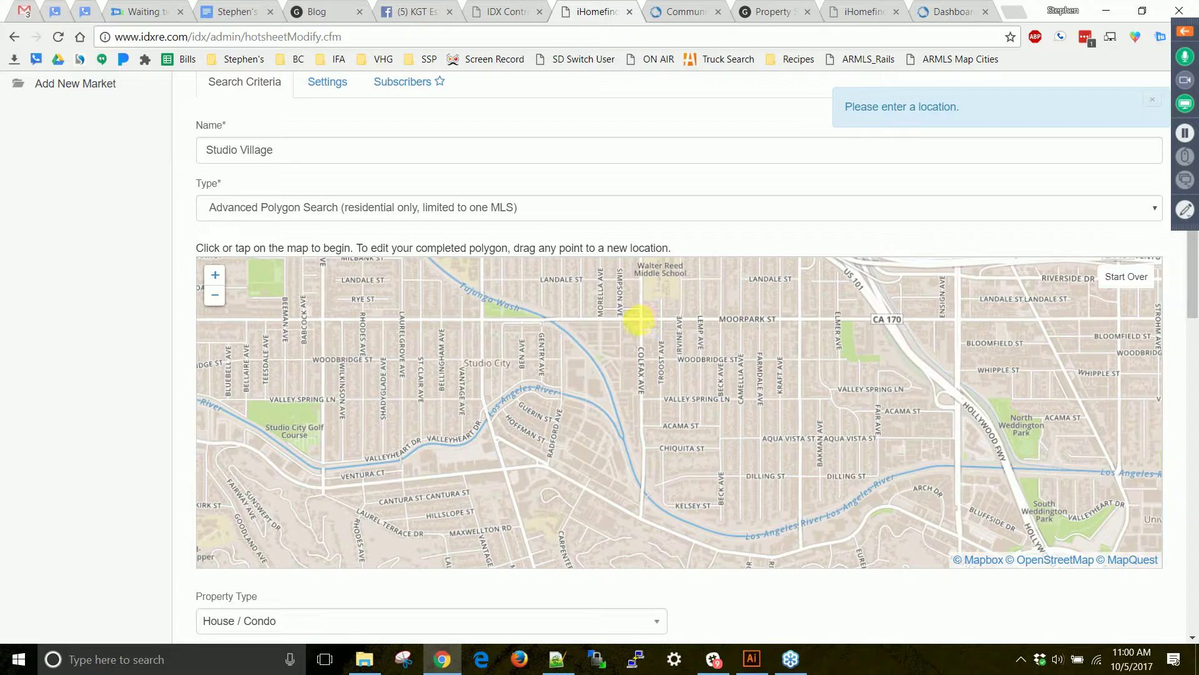
left_click(215, 275)
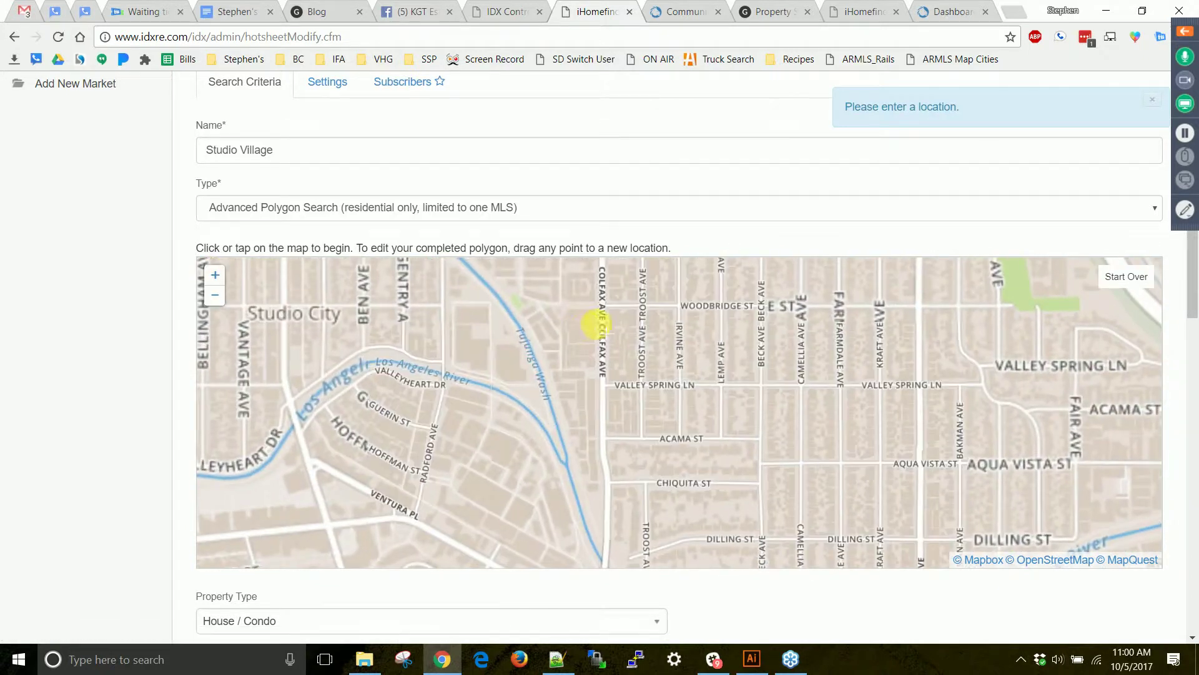
left_click_drag(581, 396, 571, 469)
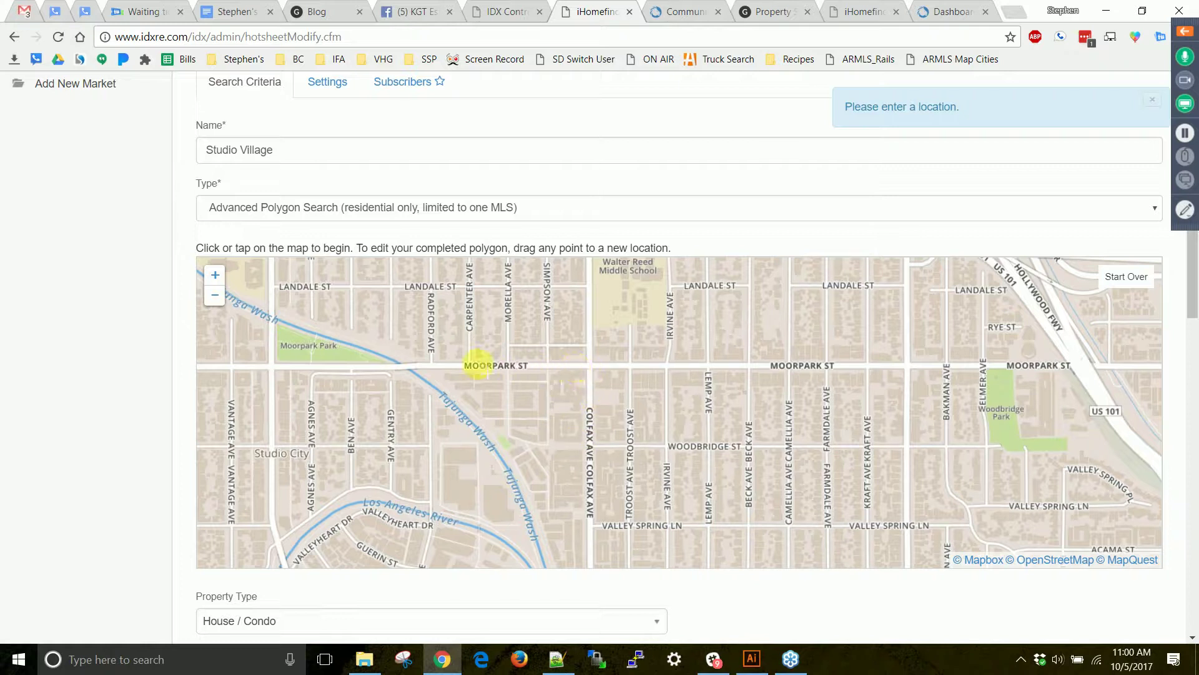
left_click_drag(496, 415, 501, 331)
left_click_drag(591, 526, 568, 471)
left_click(214, 295)
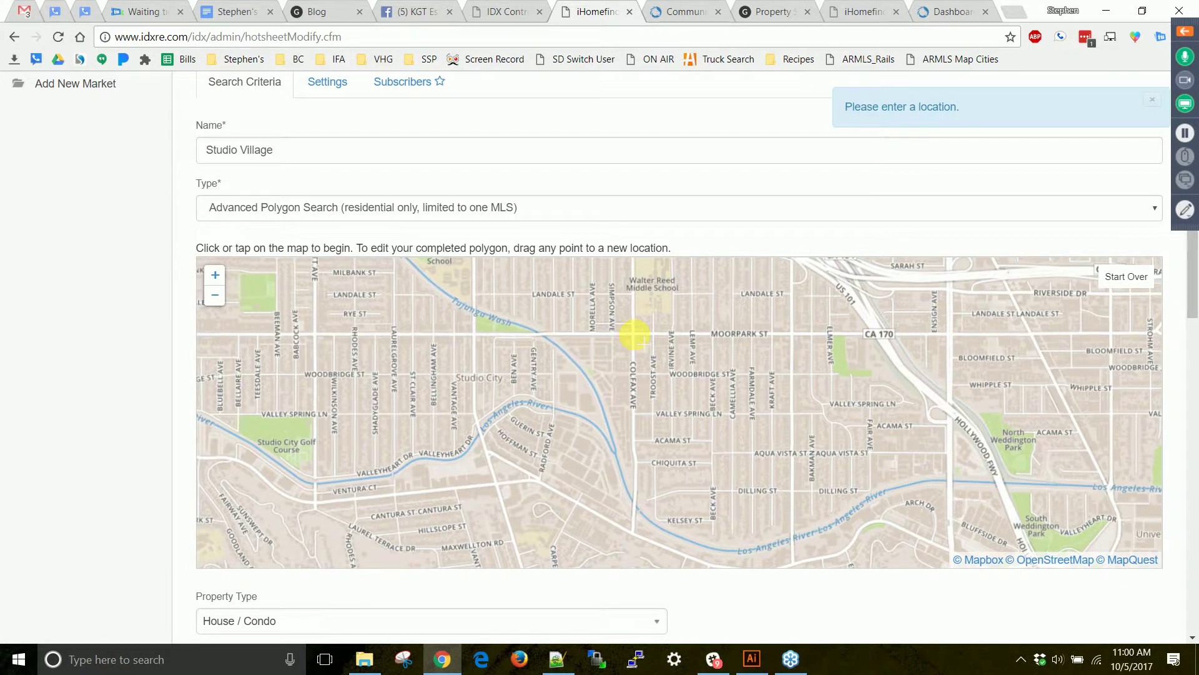
left_click_drag(549, 375, 589, 378)
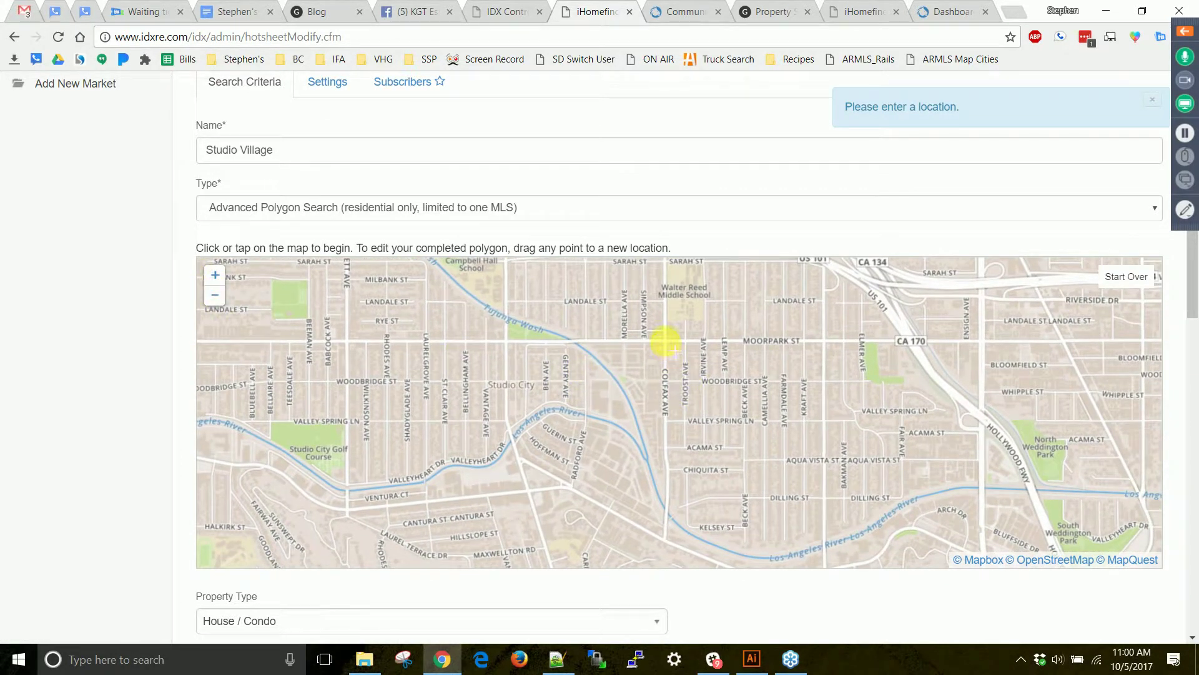
left_click(665, 341)
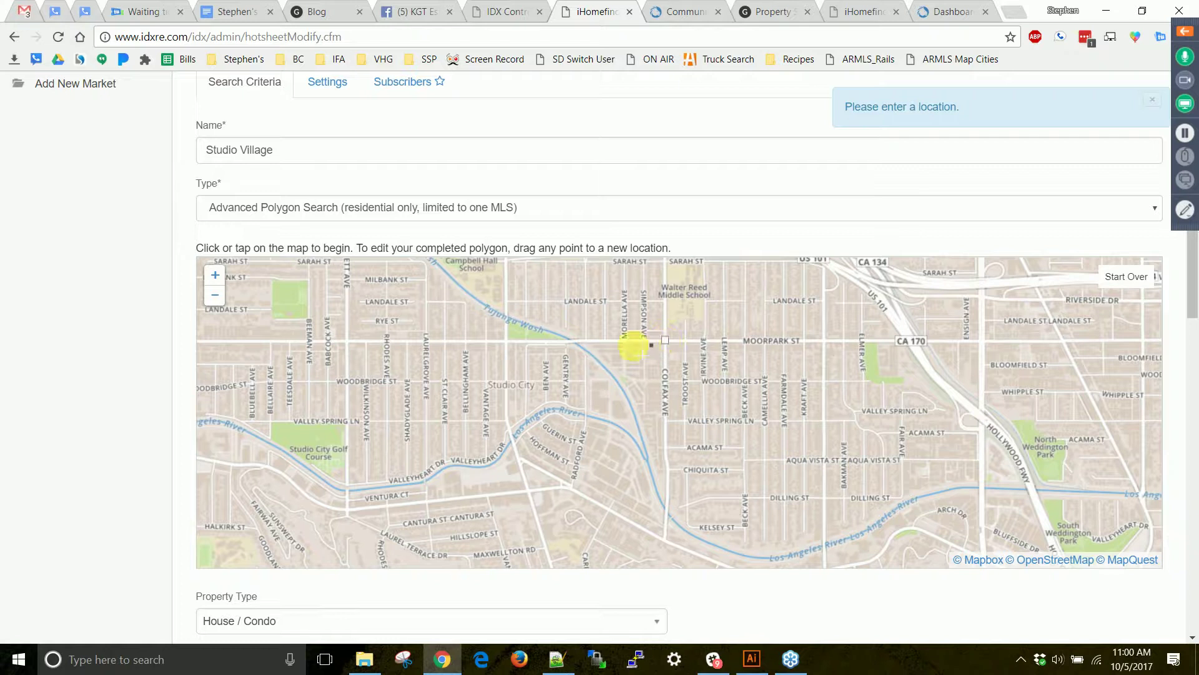
left_click(571, 340)
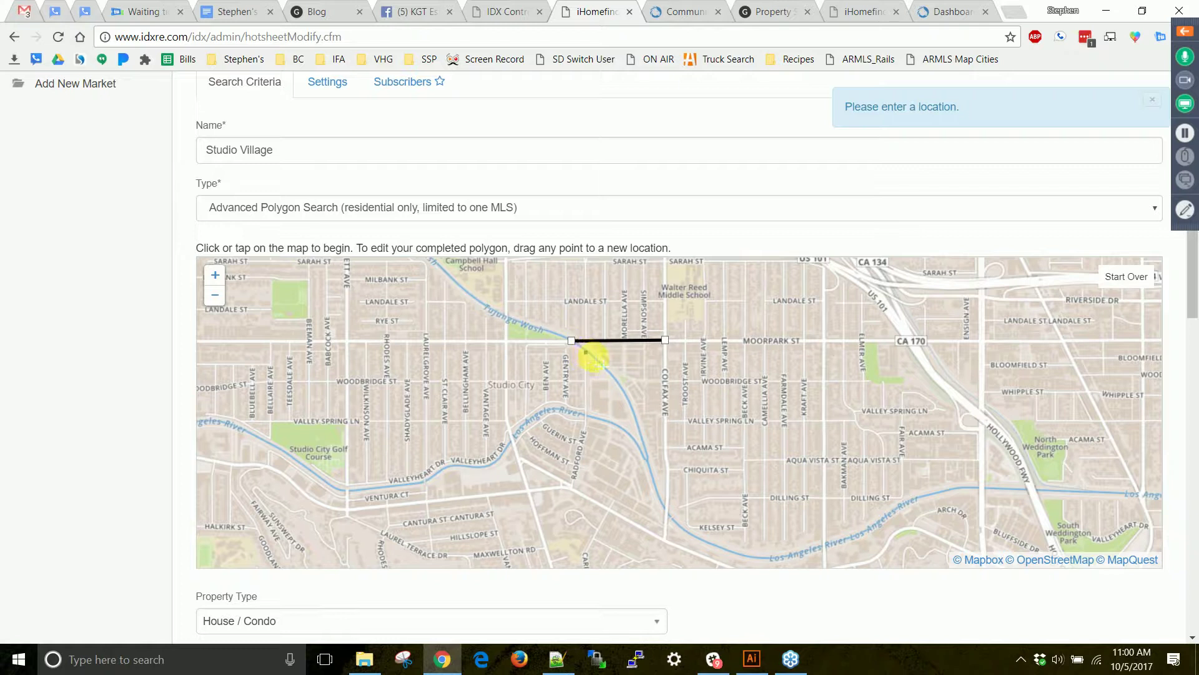
Continue the polygon boundary along the Tujunga Wash and Los Angeles River until it meets Colfax Ave.
left_click(604, 366)
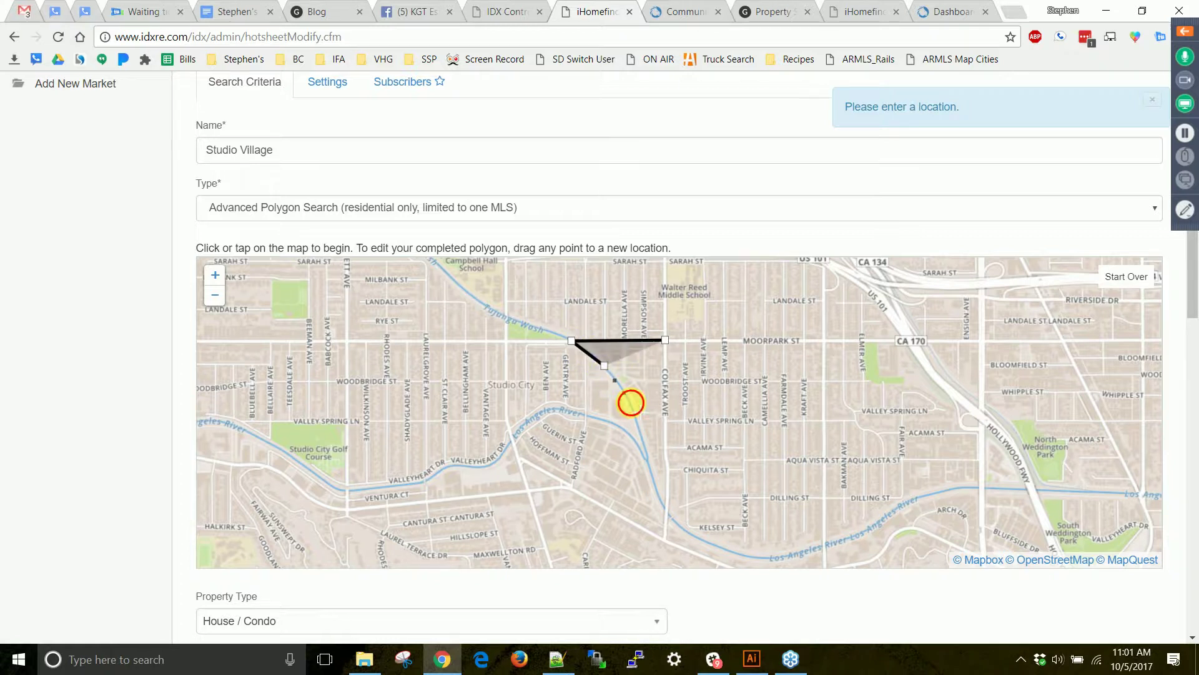
left_click(631, 403)
left_click(641, 437)
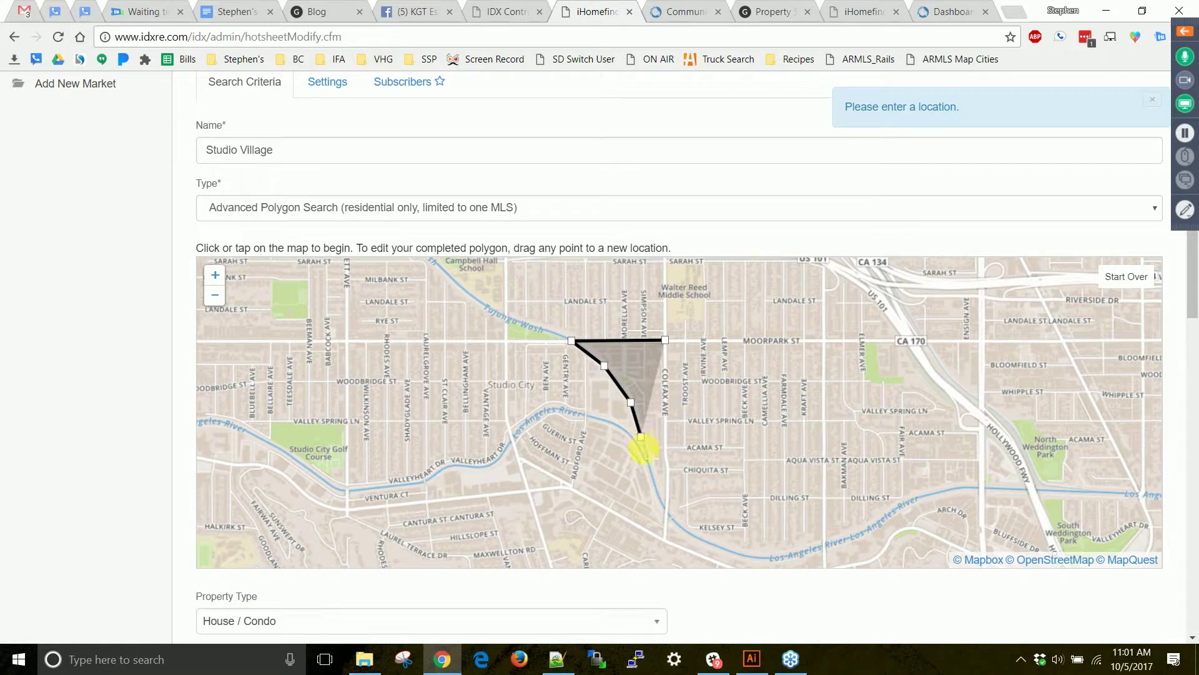
left_click(653, 478)
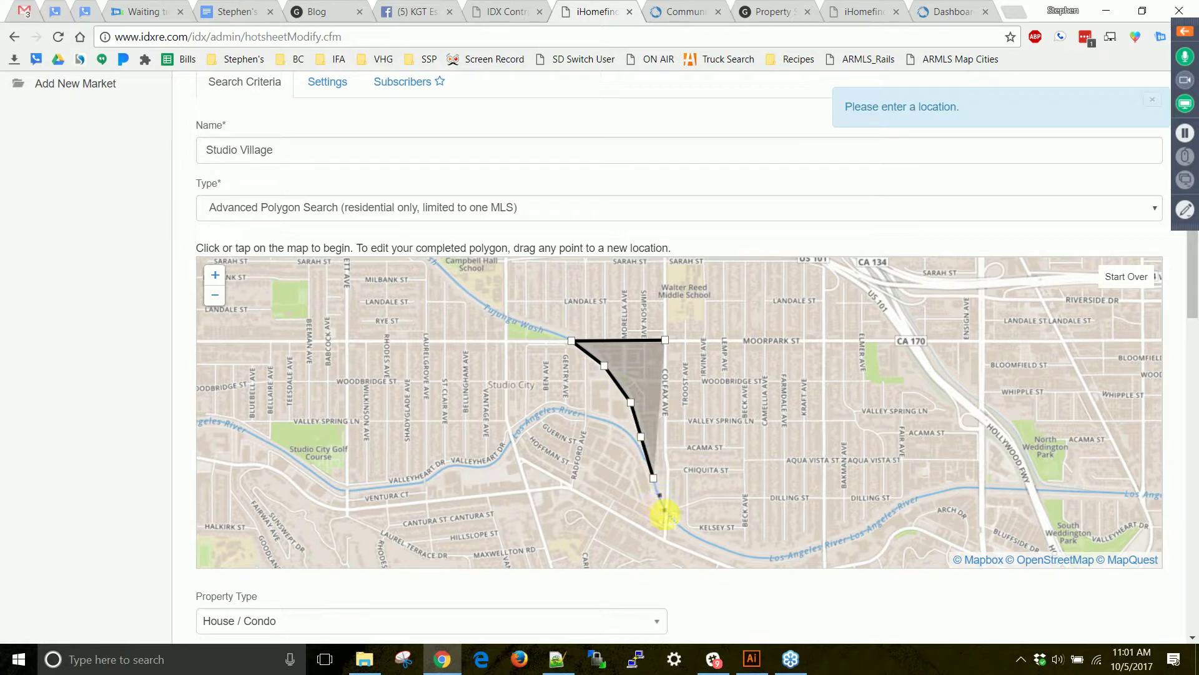
left_click(660, 496)
left_click(667, 513)
Close the polygon by tracing Colfax Ave back to the starting point at Moorpark St.
left_click(668, 463)
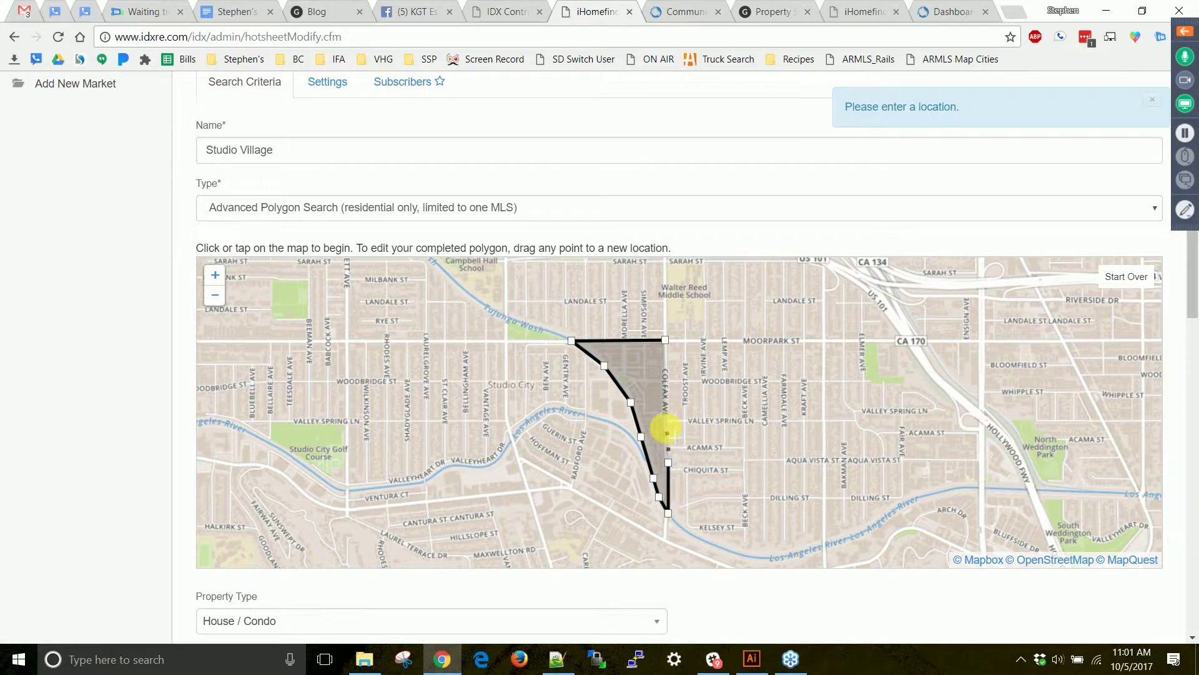
left_click(664, 443)
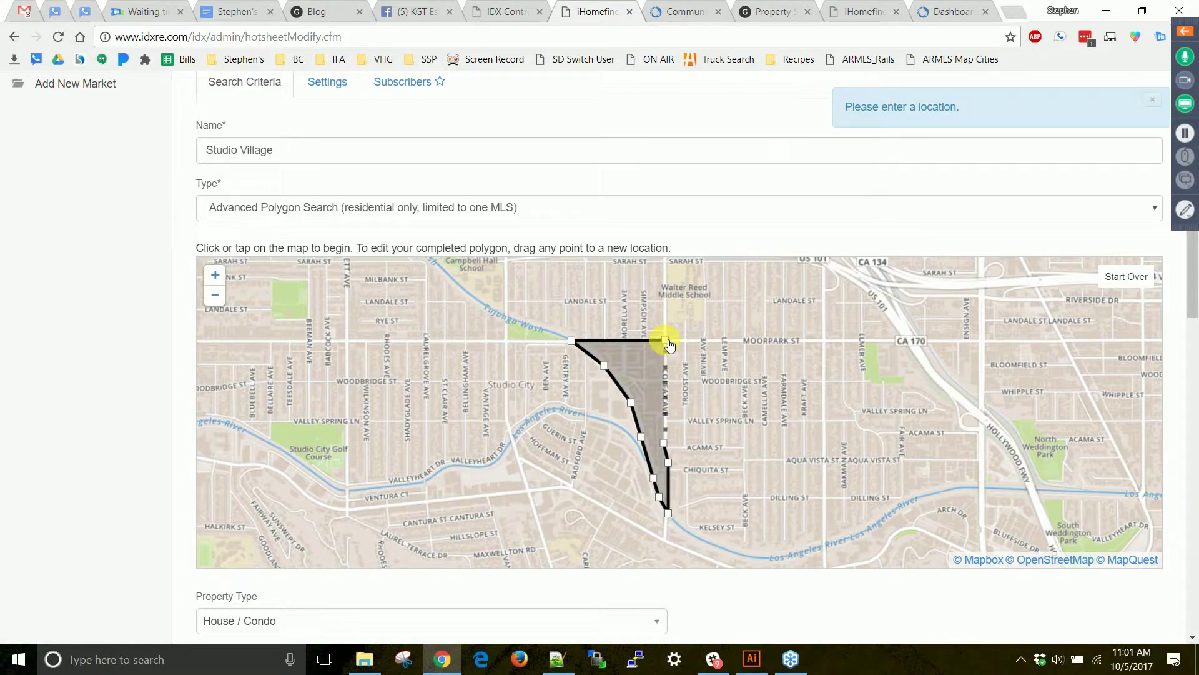
left_click(667, 342)
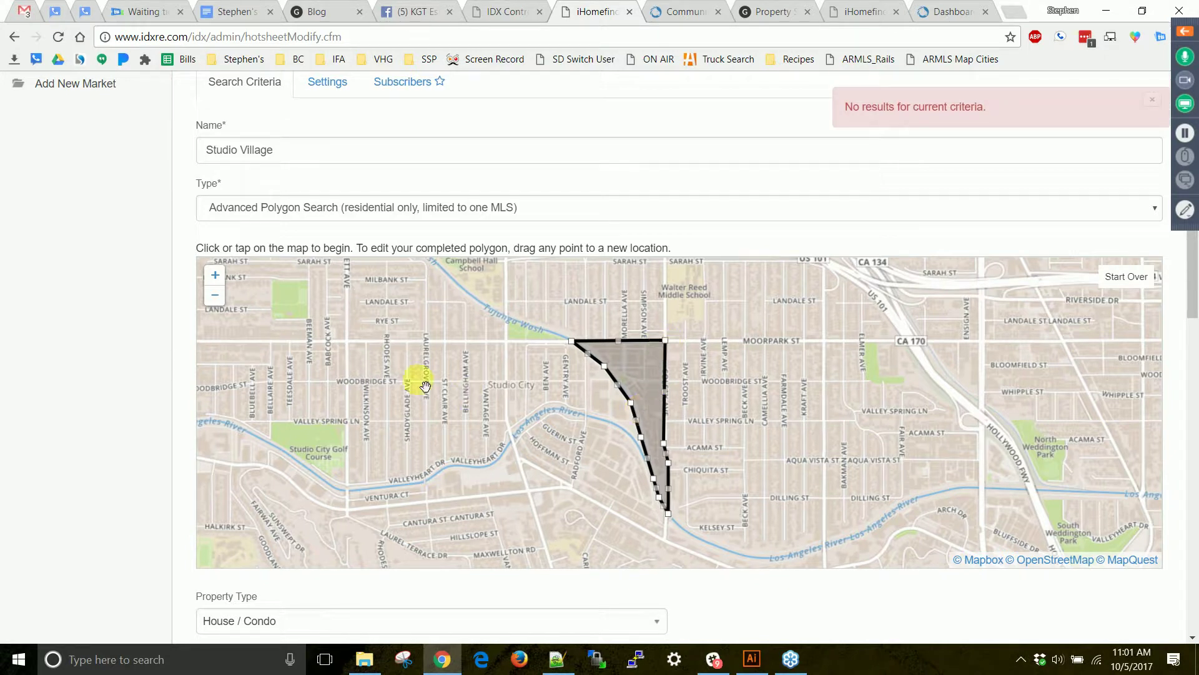
Review the Property Type choices for the market and keep House / Condo selected.
scroll(62, 287, "down", 4)
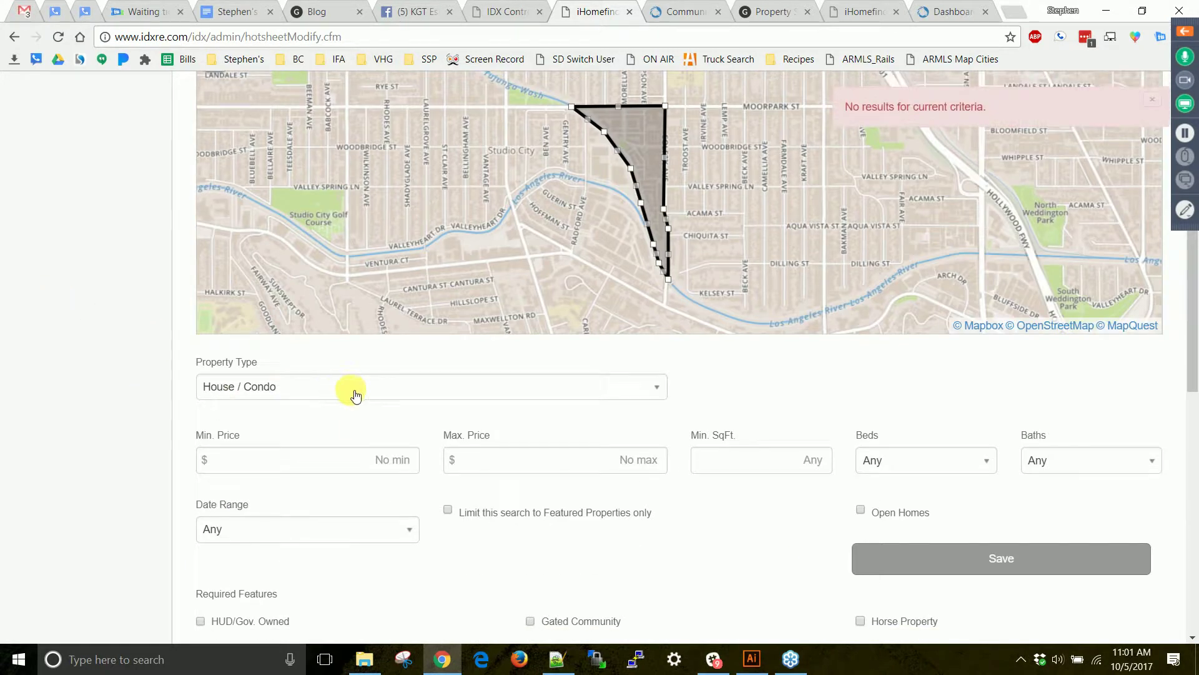
left_click(380, 393)
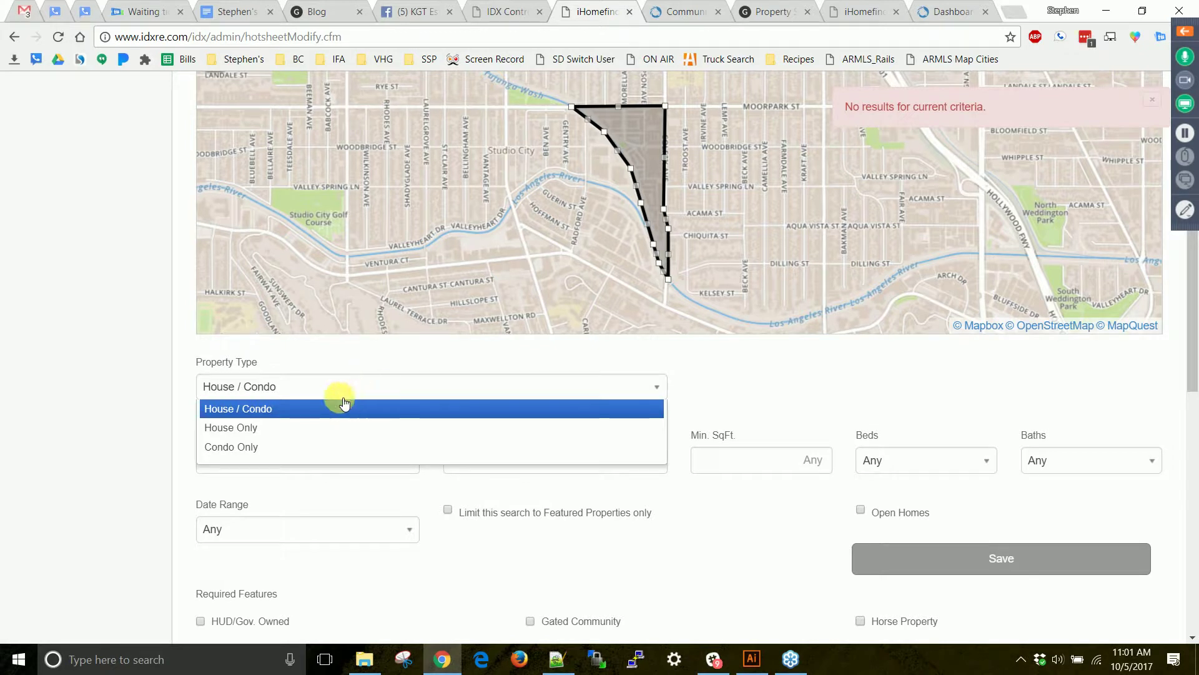
left_click(252, 411)
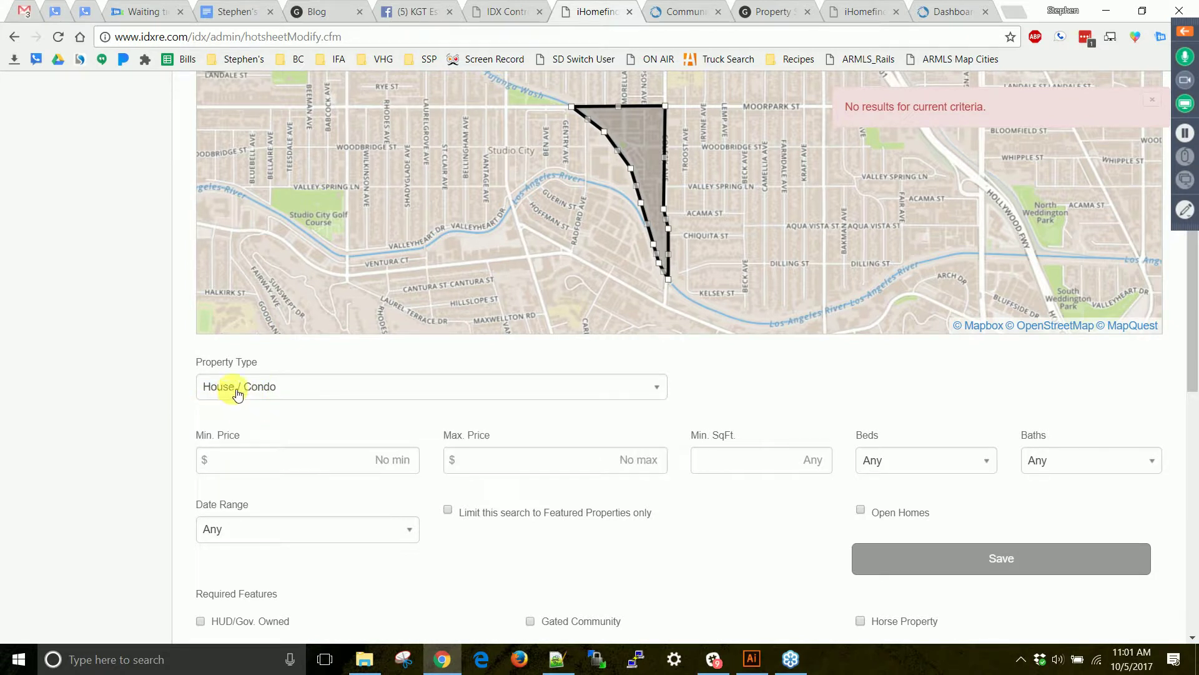
left_click(237, 394)
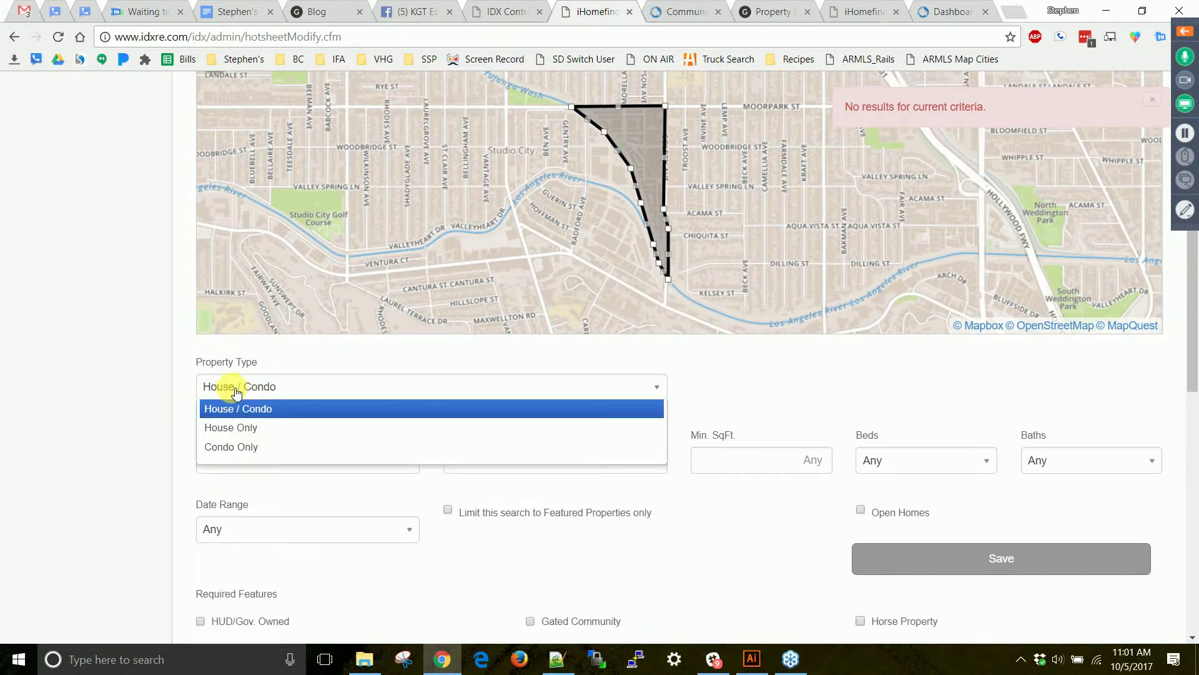
left_click(242, 387)
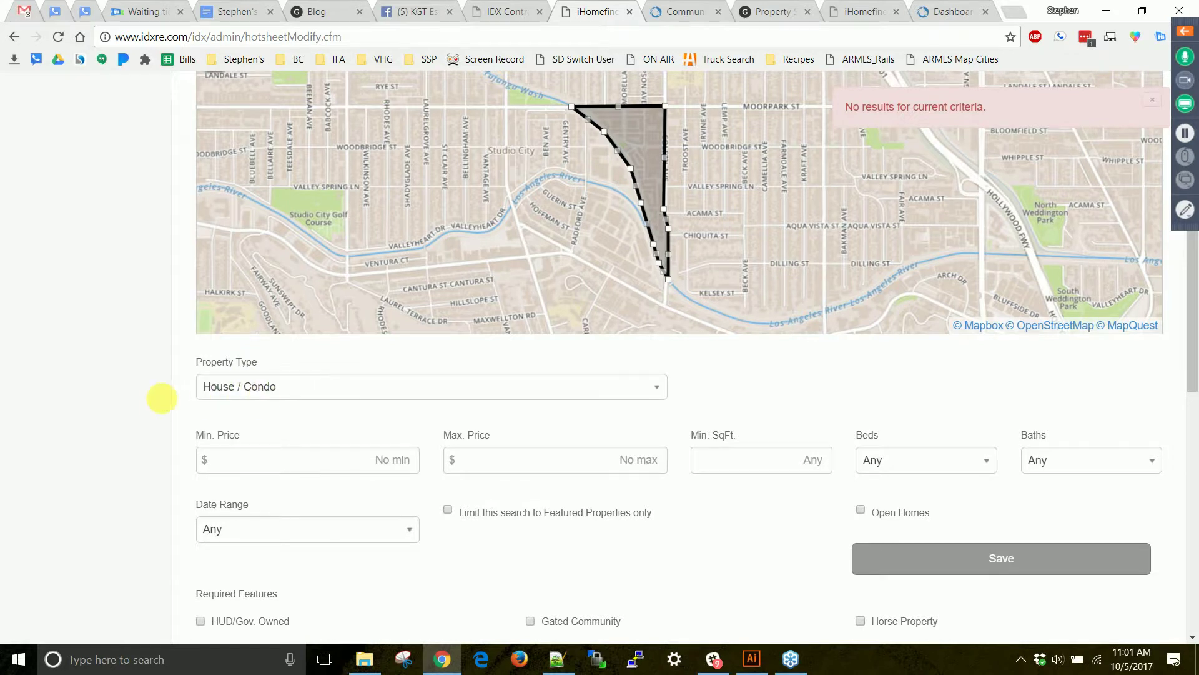
scroll(153, 399, "down", 3)
left_click(368, 237)
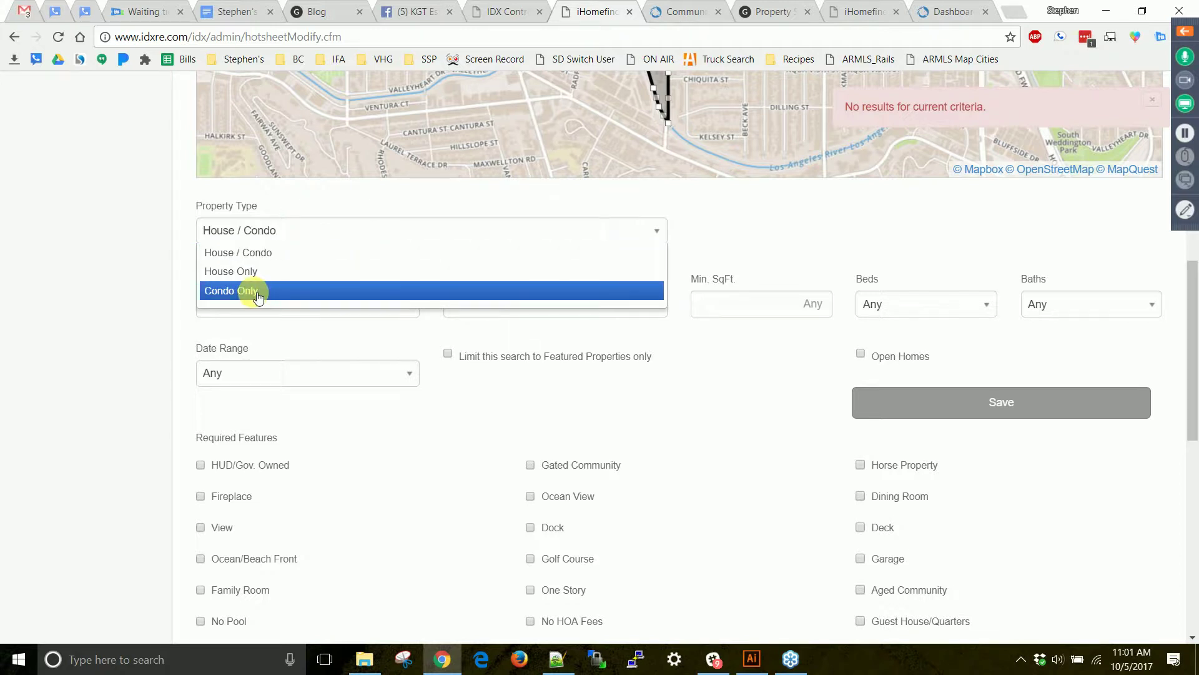
left_click(121, 282)
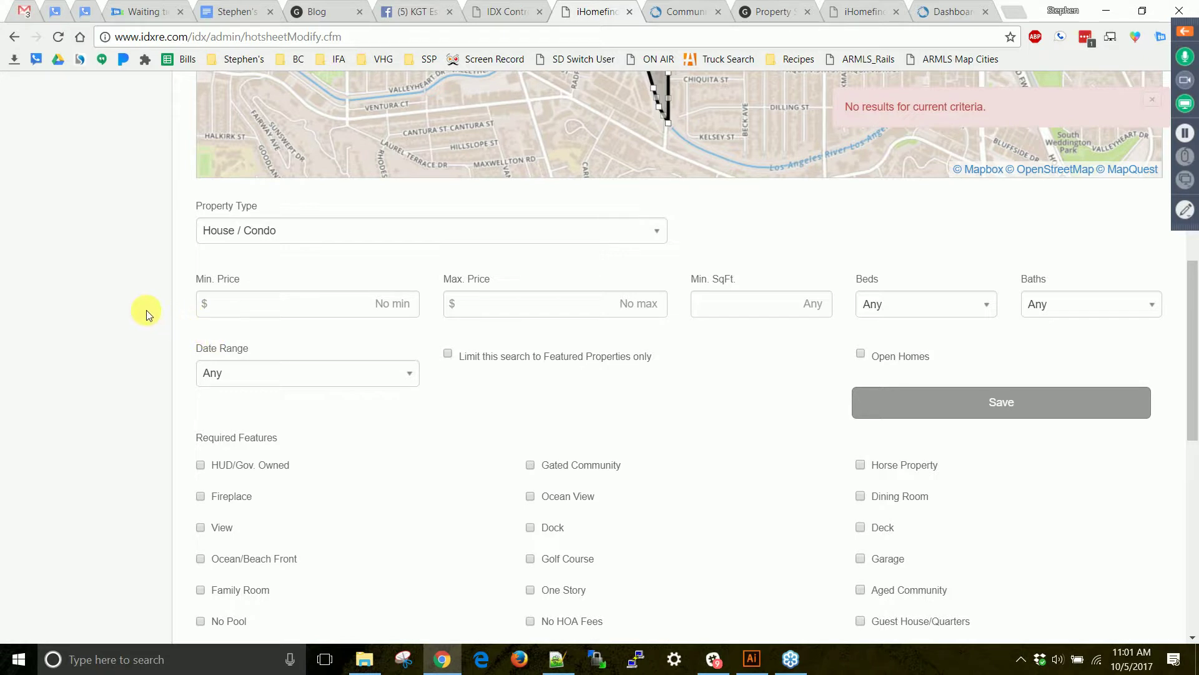
Review the remaining search criteria, leave them at their defaults and save the Studio Village market.
scroll(166, 316, "down", 4)
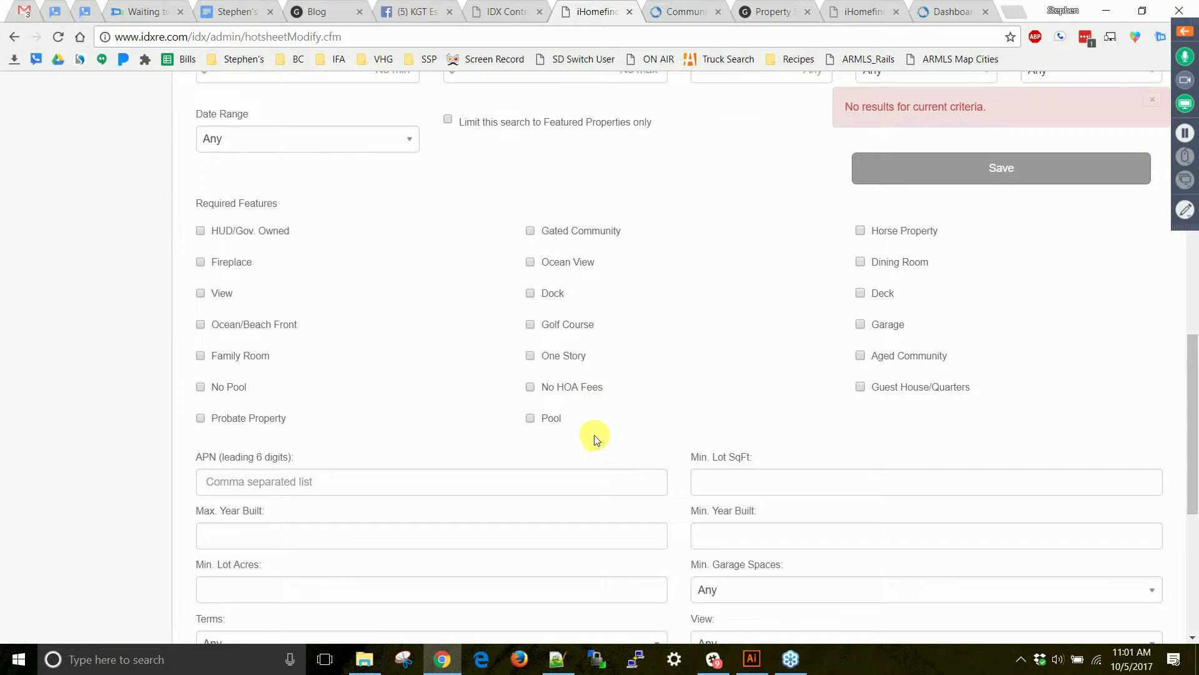
scroll(601, 400, "down", 4)
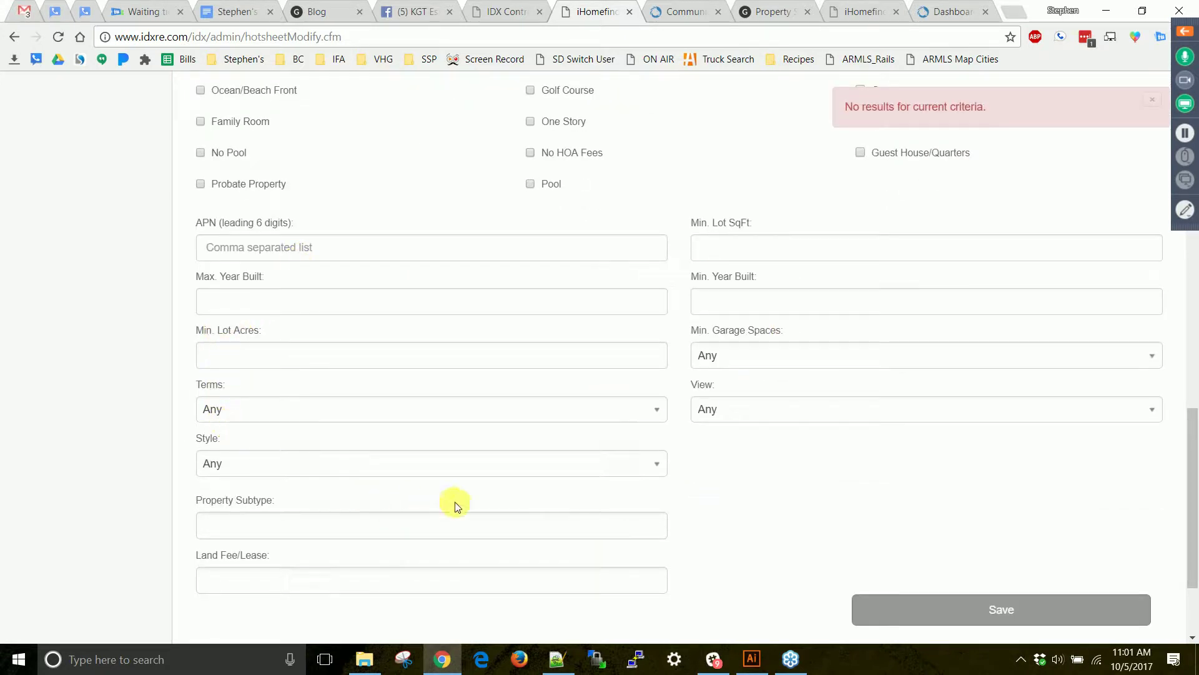
scroll(697, 394, "up", 10)
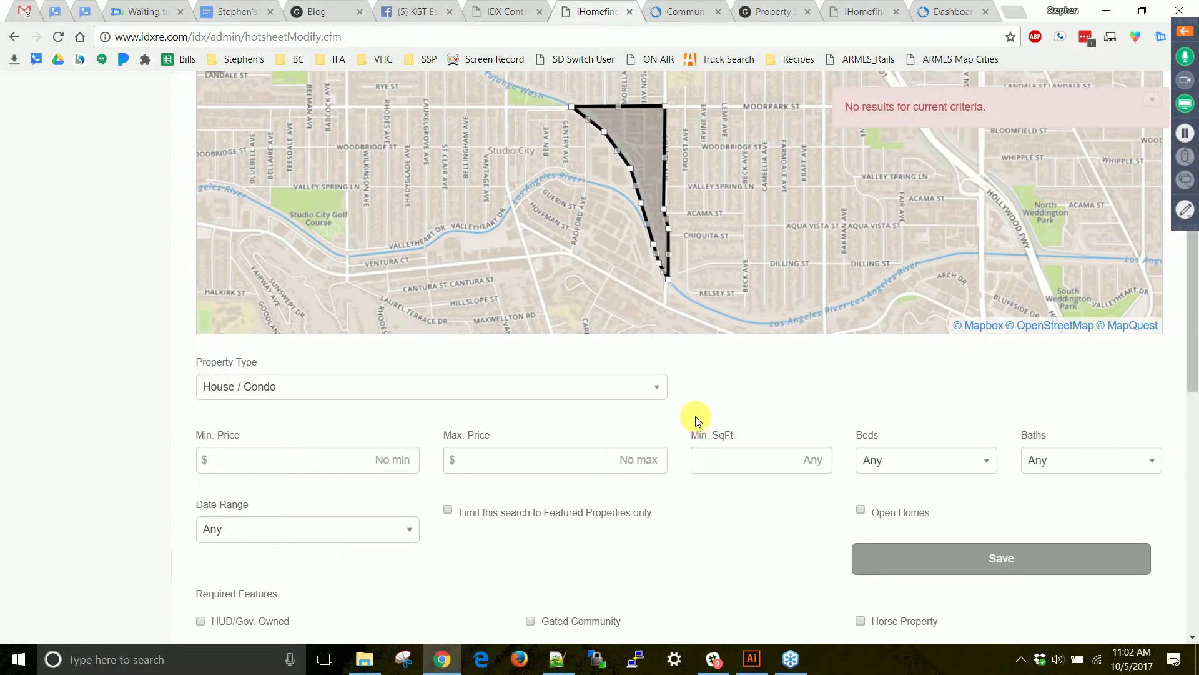
scroll(687, 396, "down", 5)
scroll(690, 407, "down", 7)
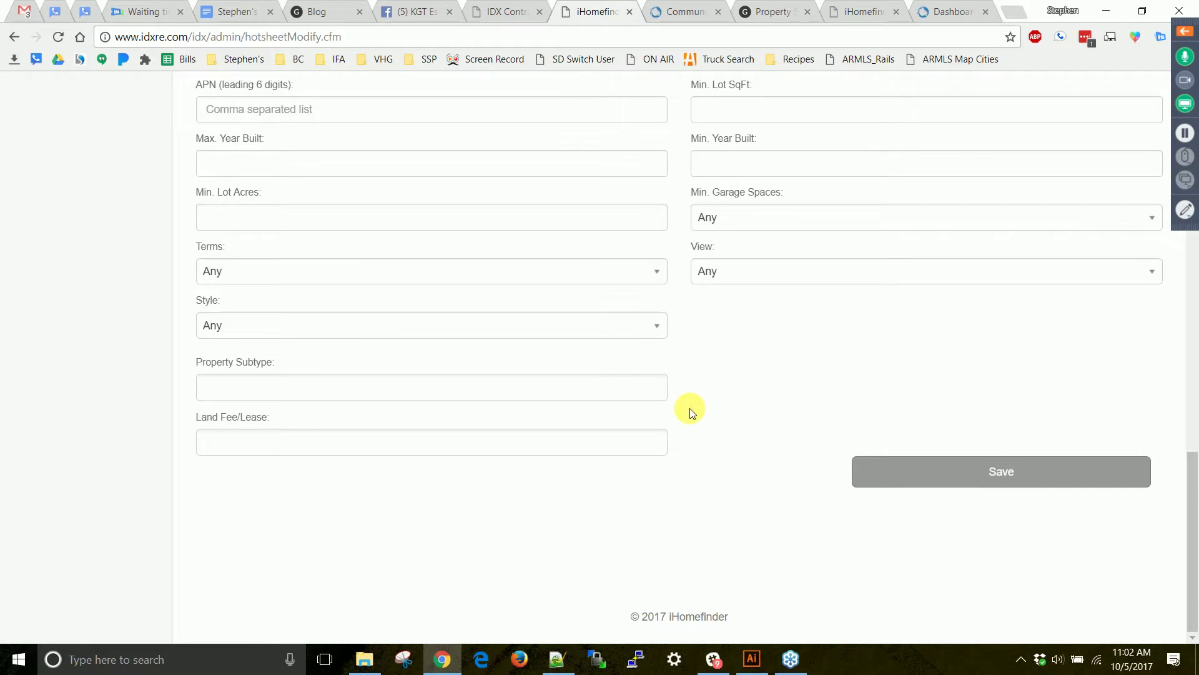
left_click(952, 484)
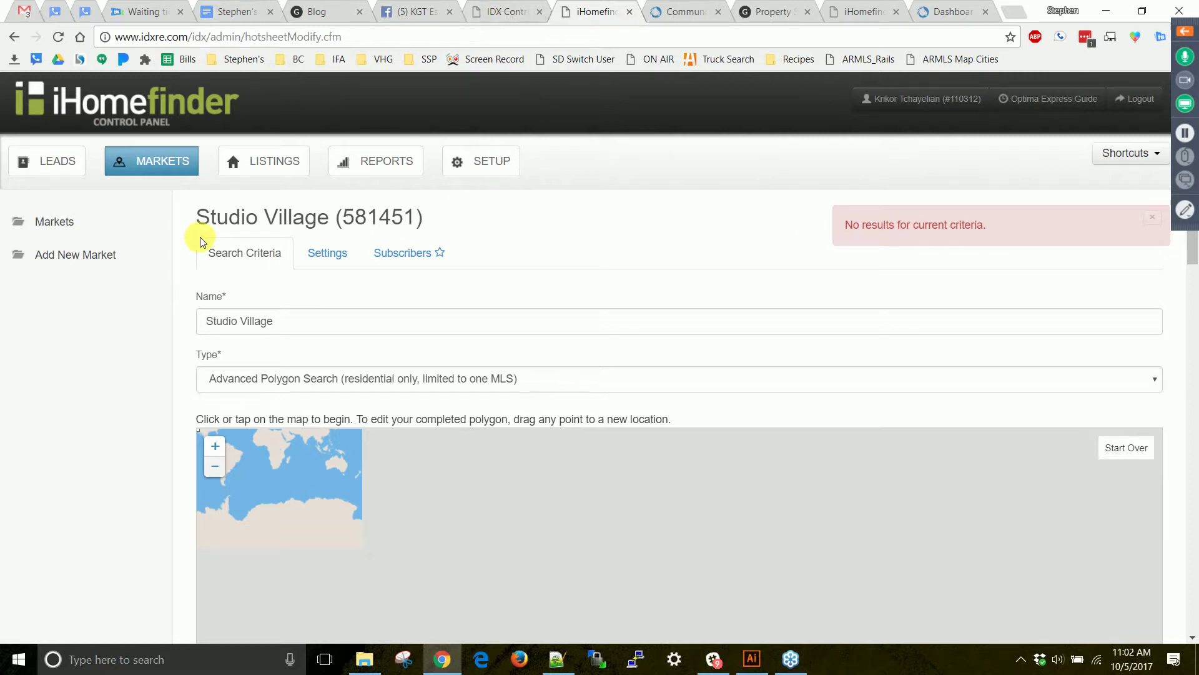
Switch to the WordPress admin of the San Fernando Valley Real Estate site and start a new post.
left_click(507, 12)
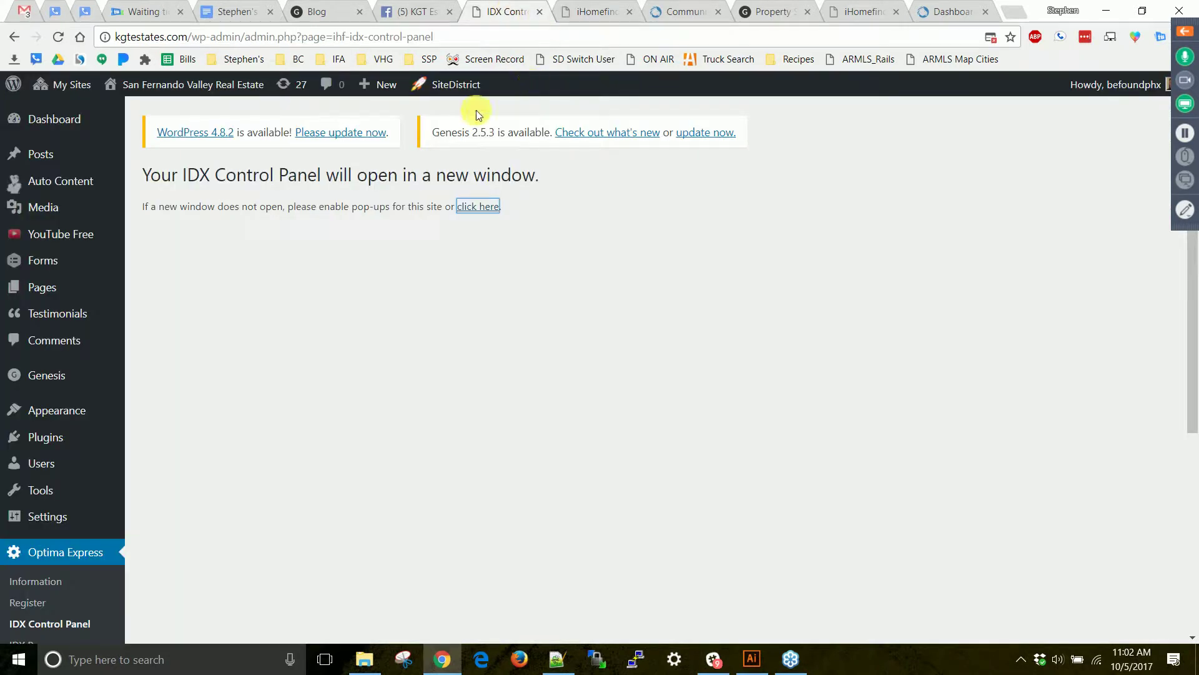
mouse_move(42, 155)
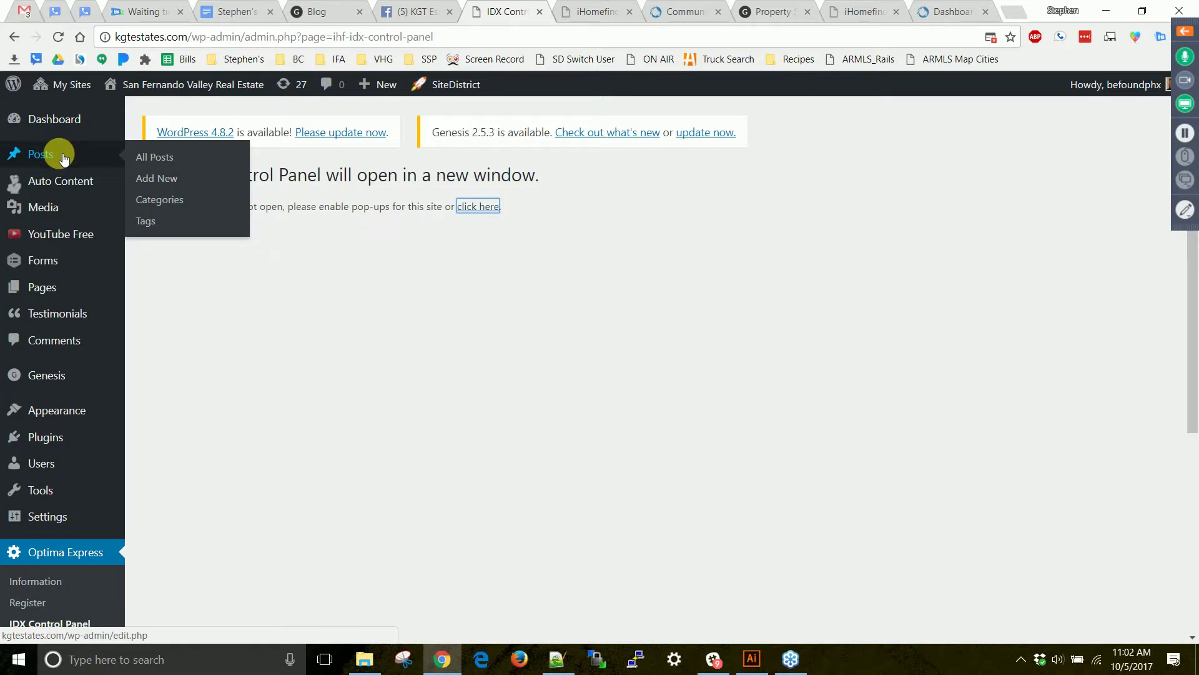
left_click(166, 181)
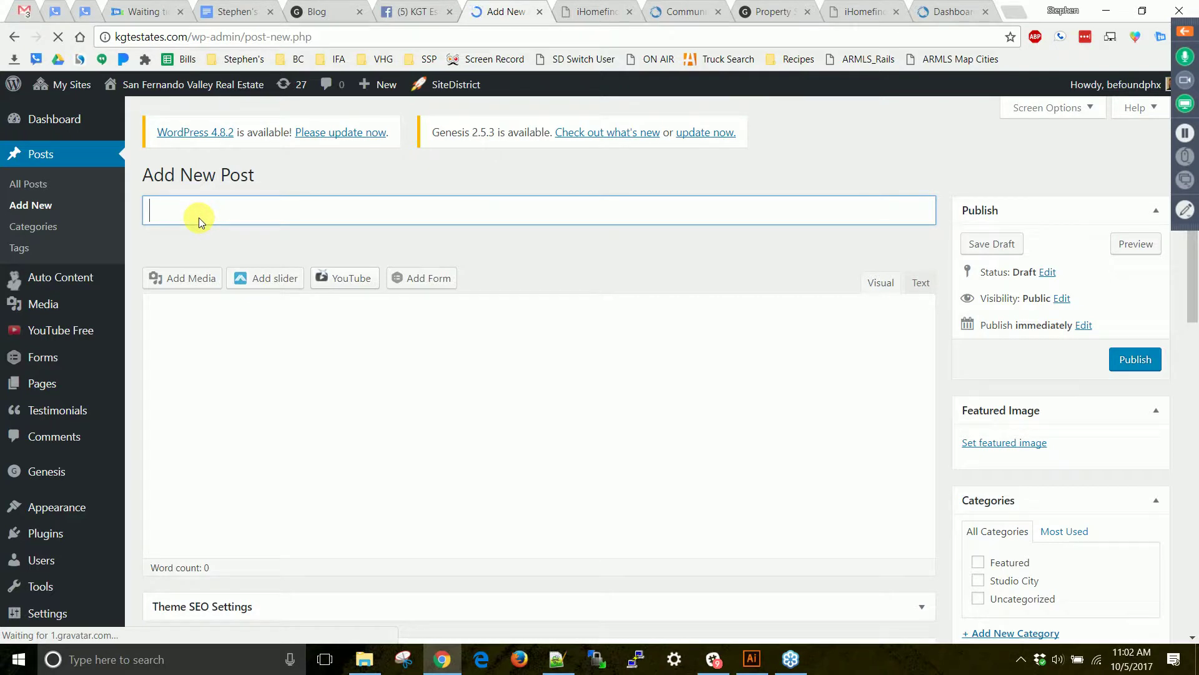
Title the new post "Keep an eye on homes for sale in Studio Village".
type("Keep an eye")
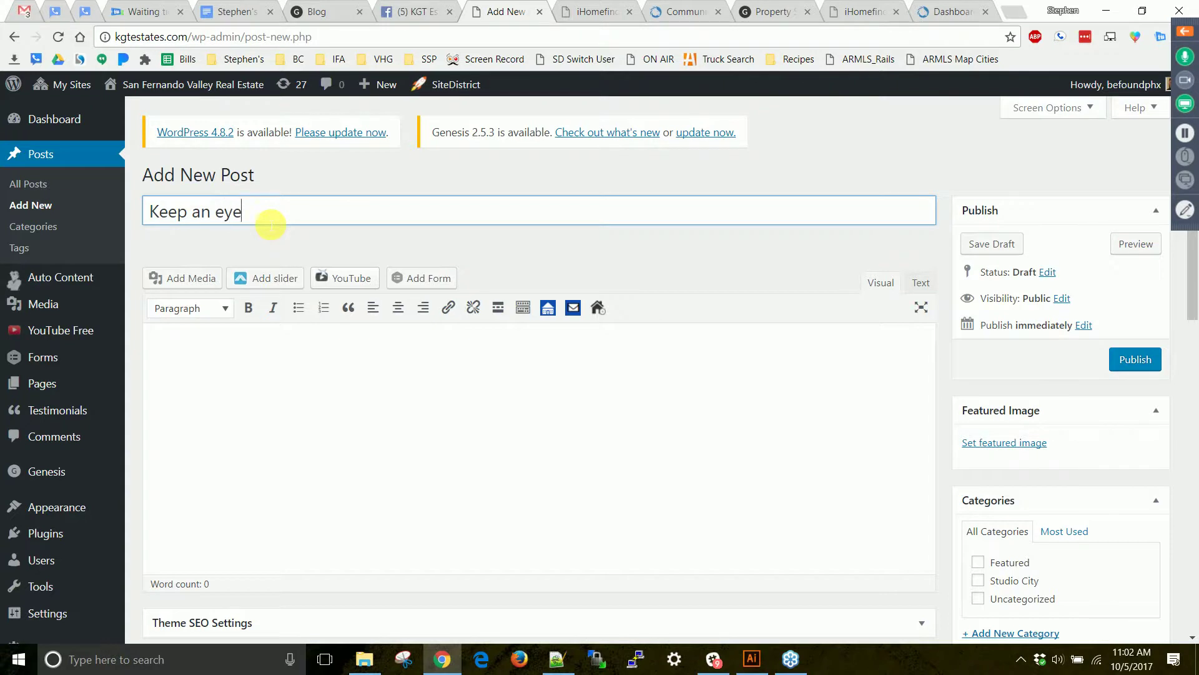
type(" on the Studio Village Inven")
key("BackSpace")
type("en")
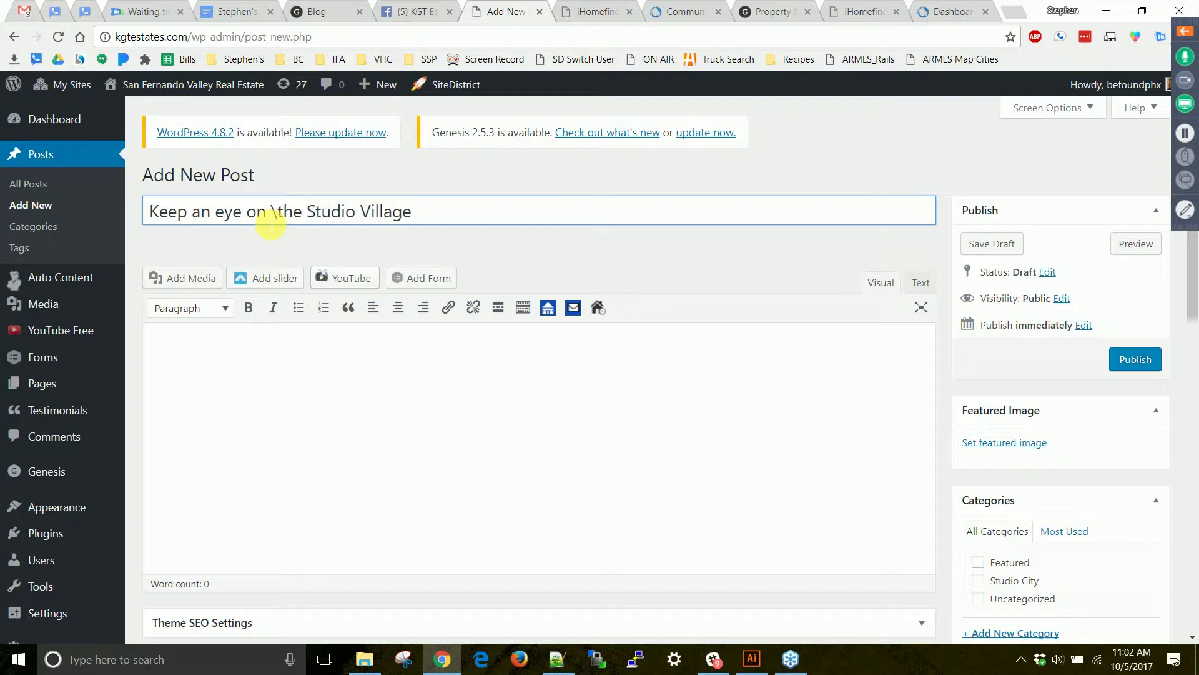
key("Delete")
key("Delete")
key("Delete")
type("homes for sale ")
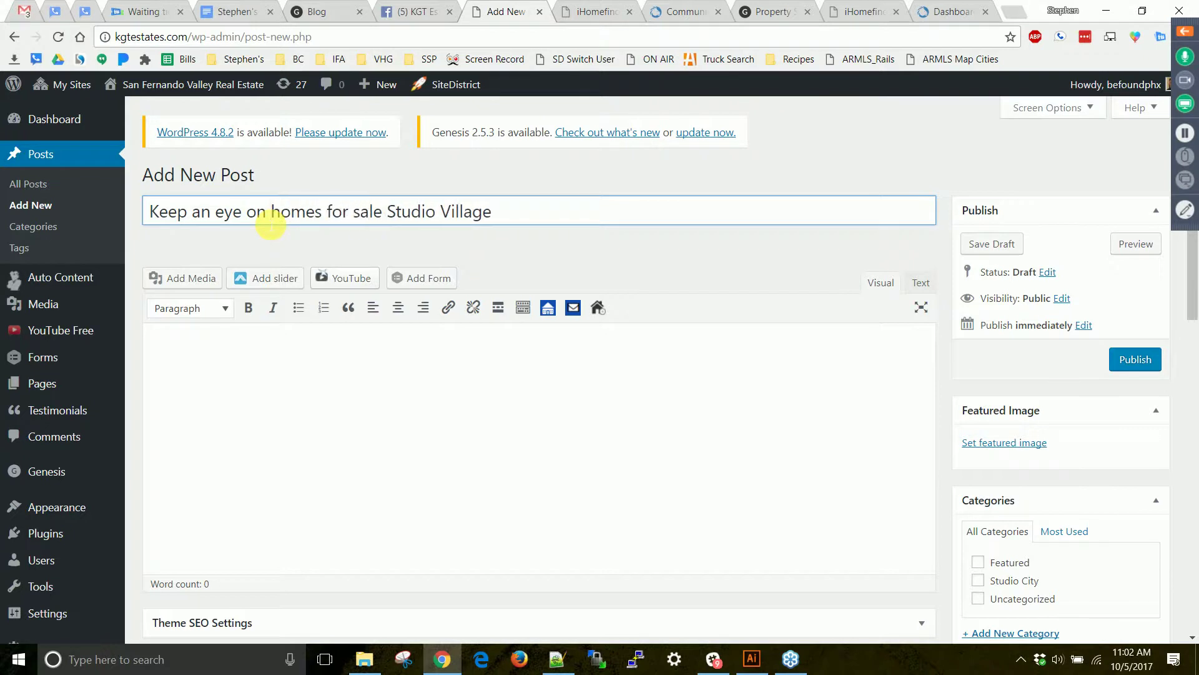
type("in")
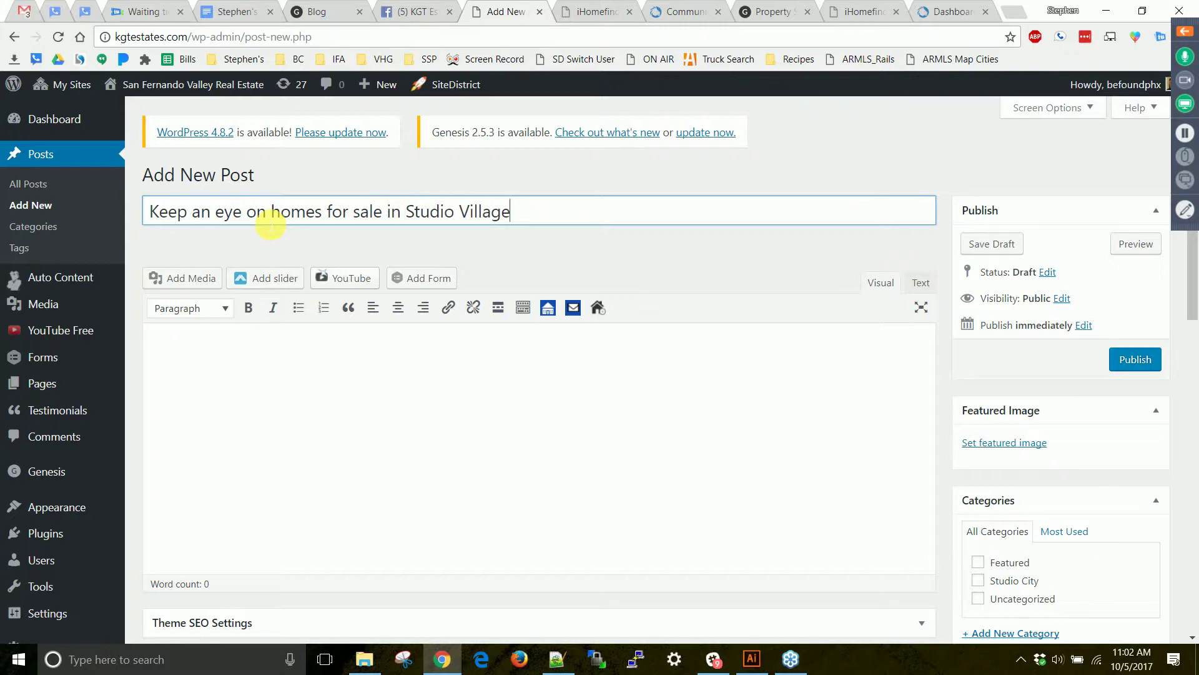
left_click_drag(554, 214, 13, 206)
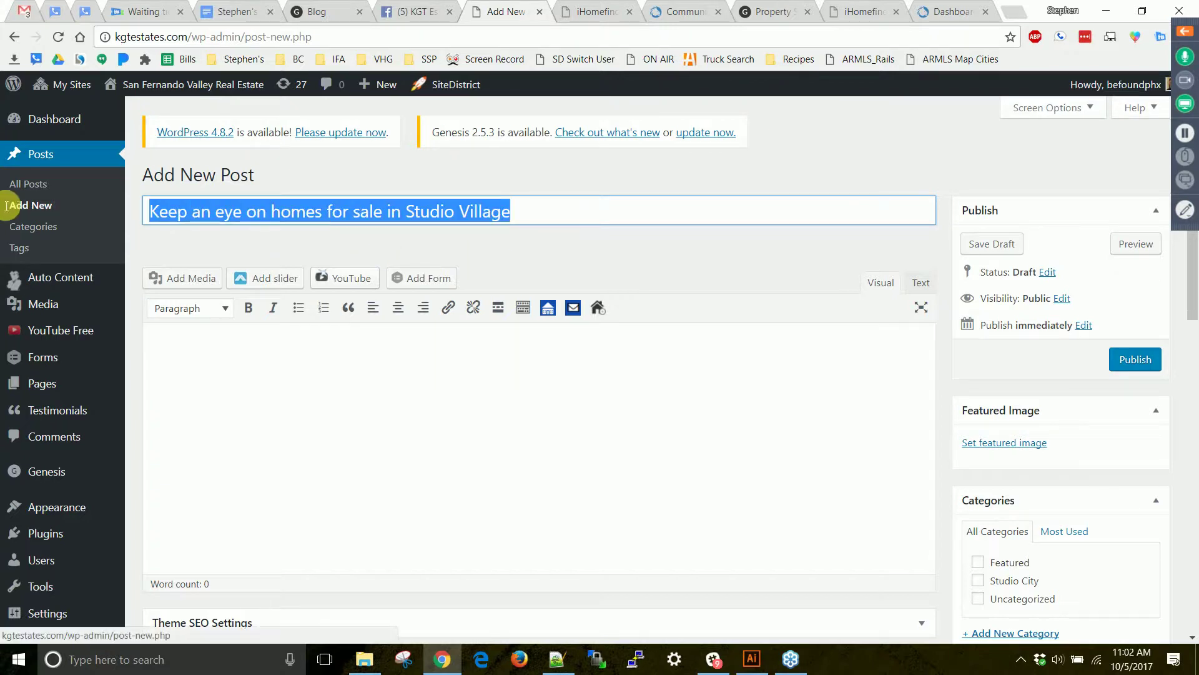
left_click(530, 214)
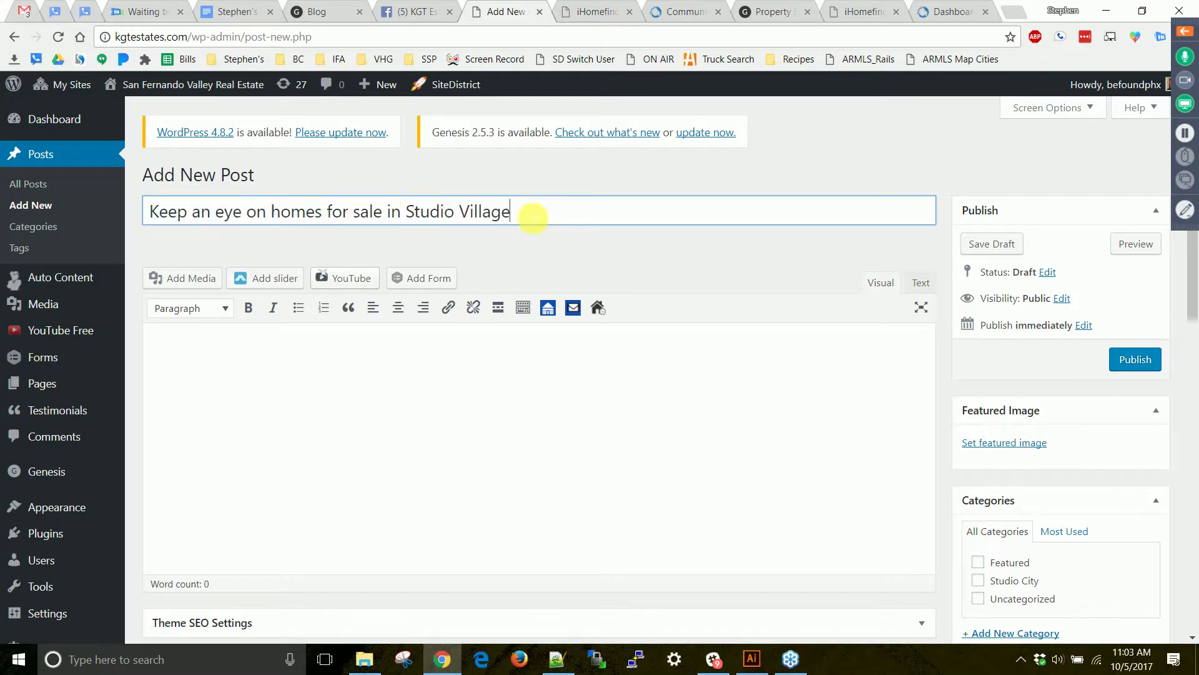
left_click_drag(531, 214, 6, 206)
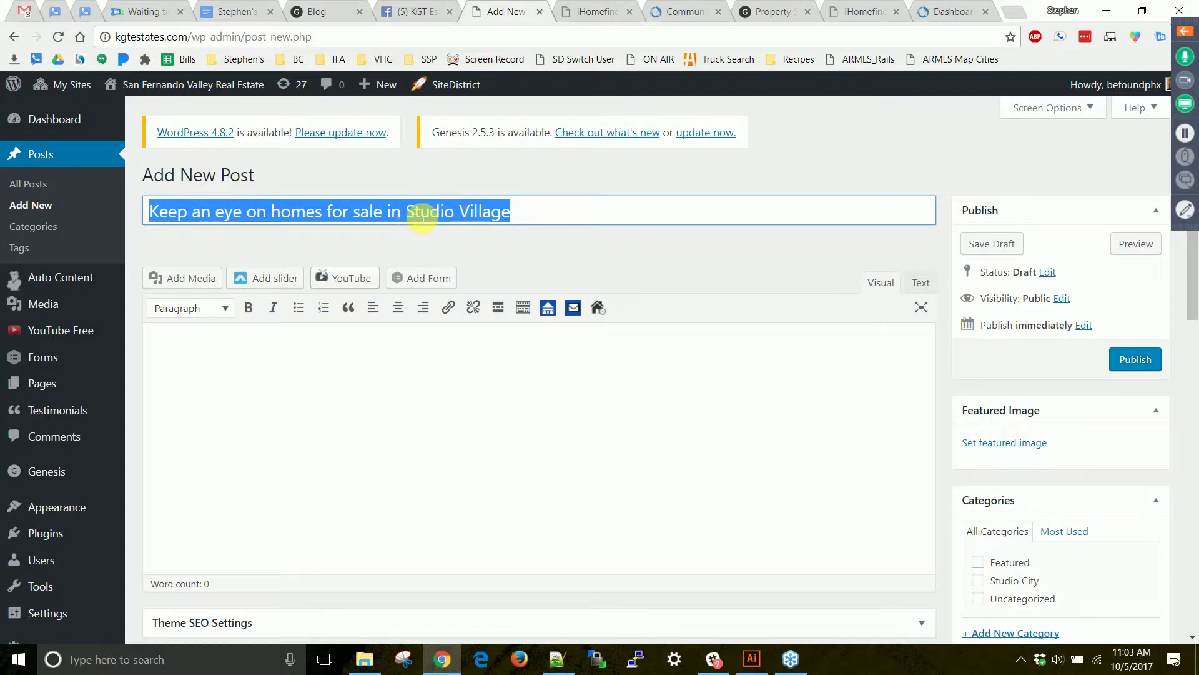
Begin the post body with "Here is a list of homes available in Studio Village, in Studio City, CA.".
left_click(338, 447)
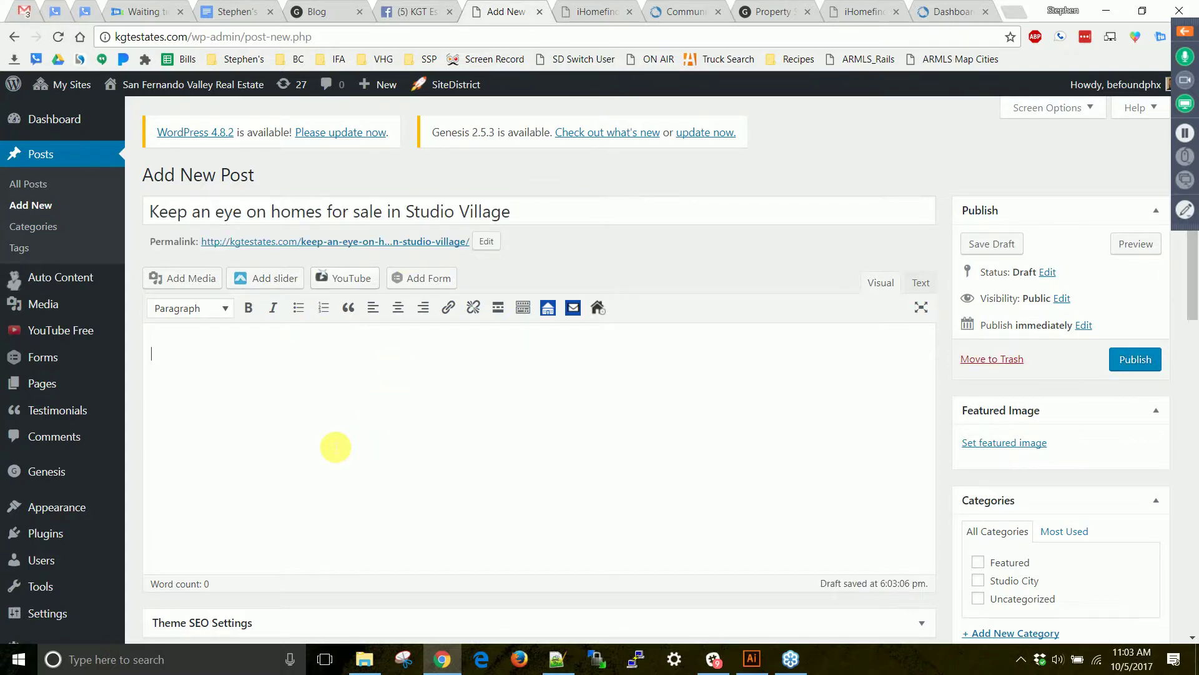
type("Here is a list of homes")
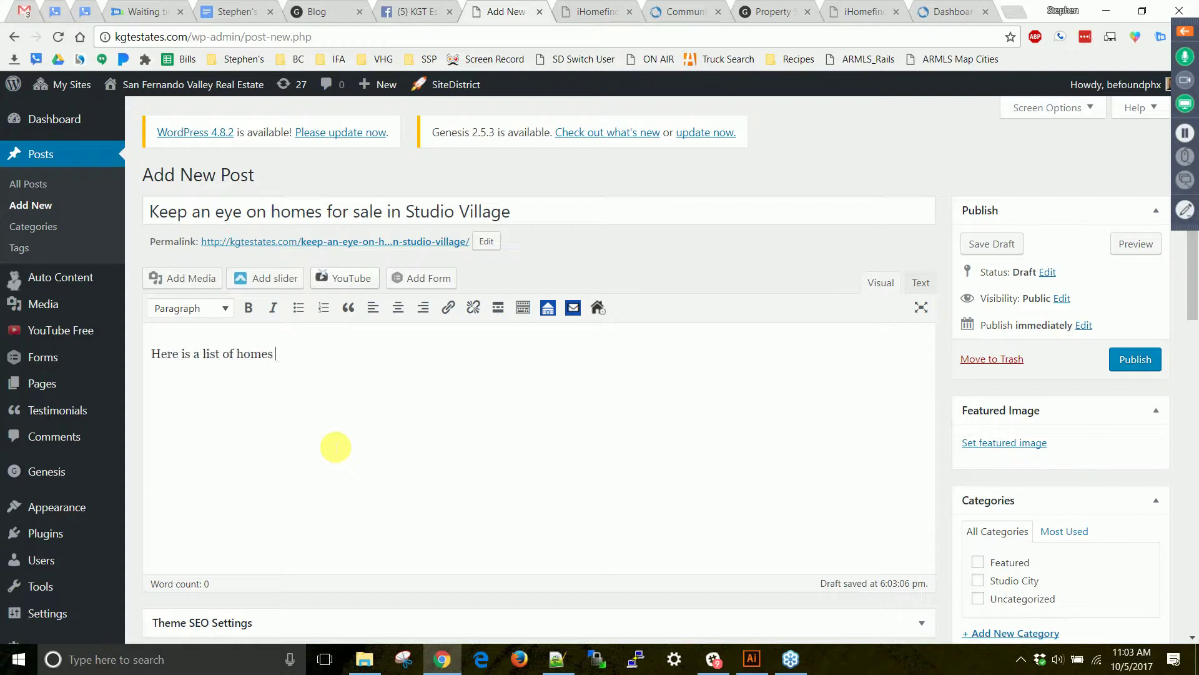
type(" available in Studio Village")
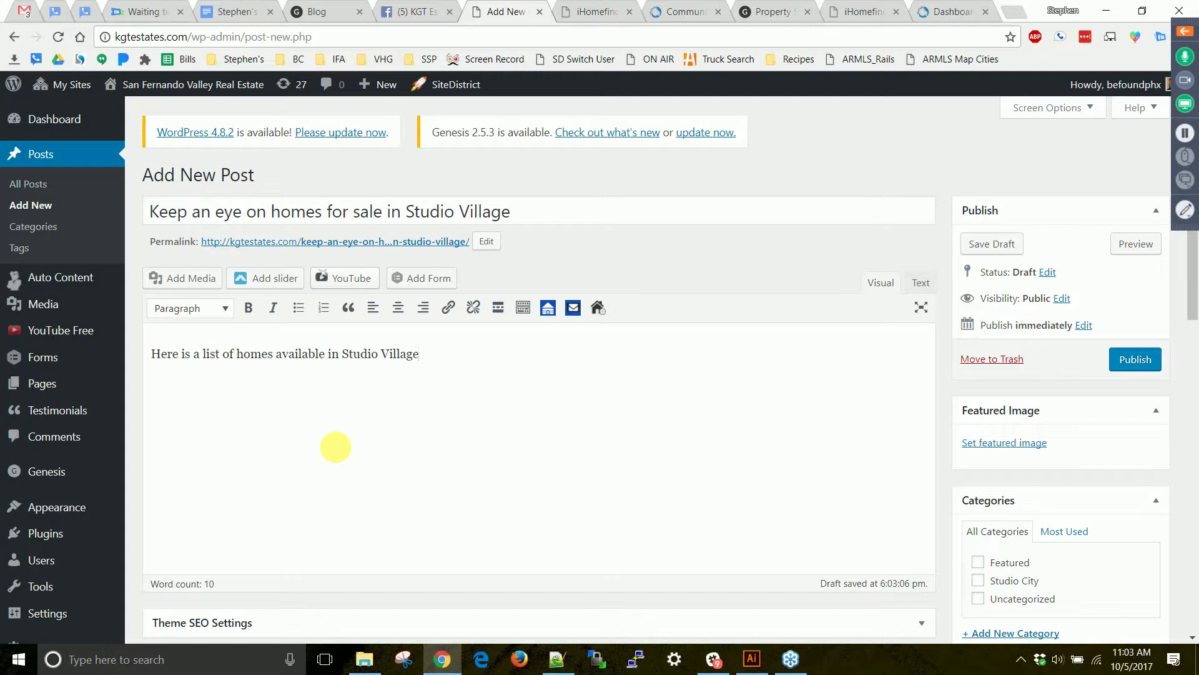
type(", in Studio City, CA.")
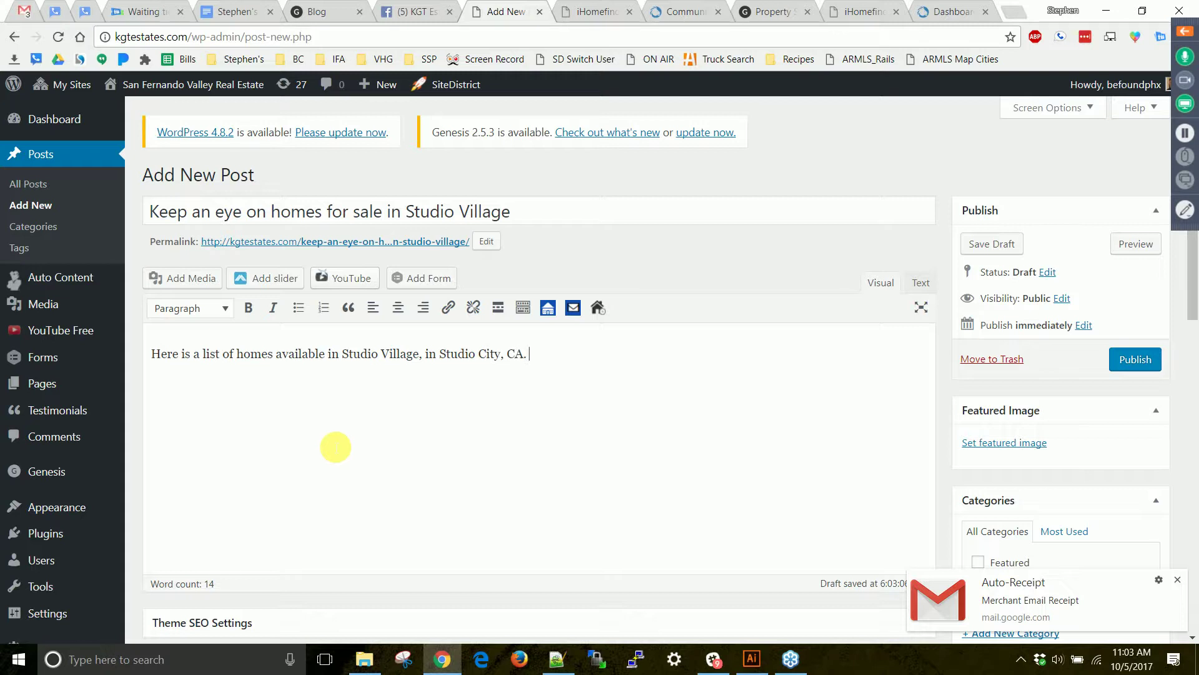
Continue the paragraph with "This is an active market but", replacing the misspelled wording "well saught after".
type(" This is a well saught af")
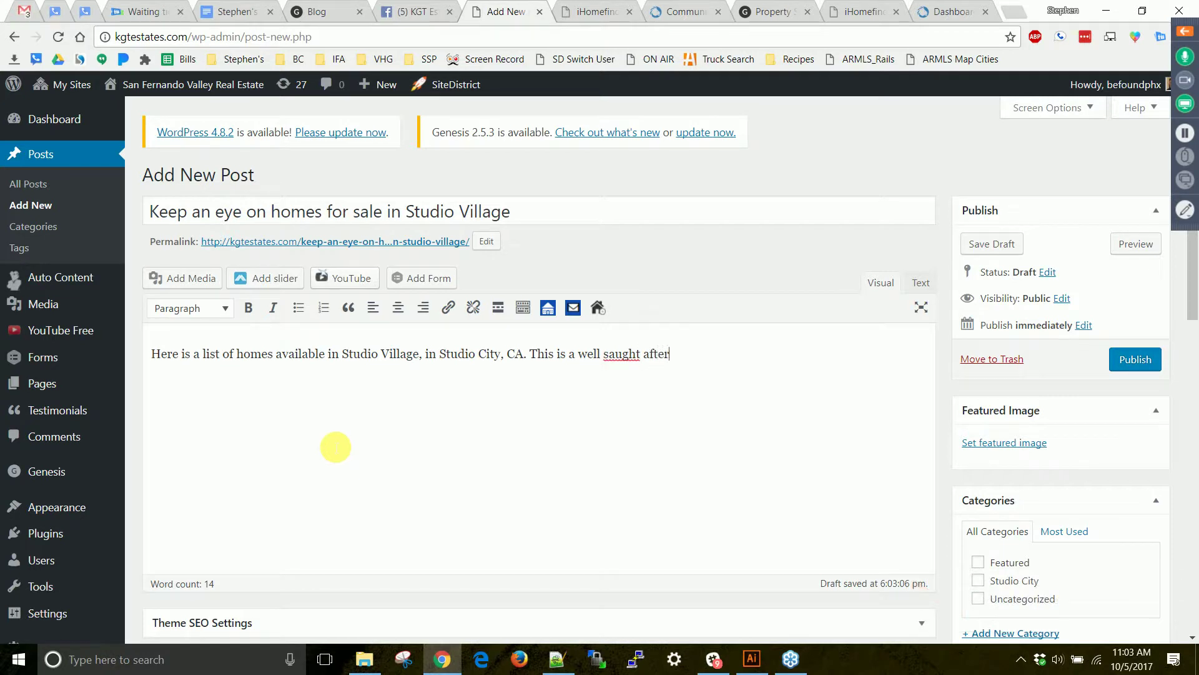
type("ter")
right_click(627, 351)
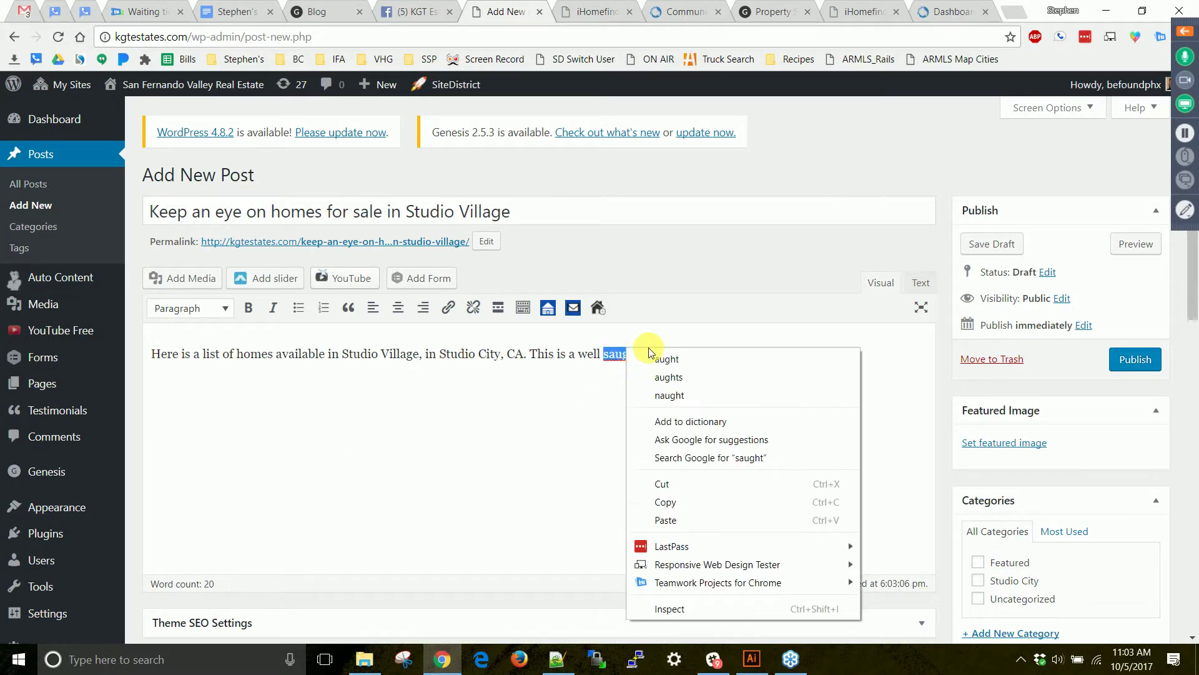
left_click(623, 354)
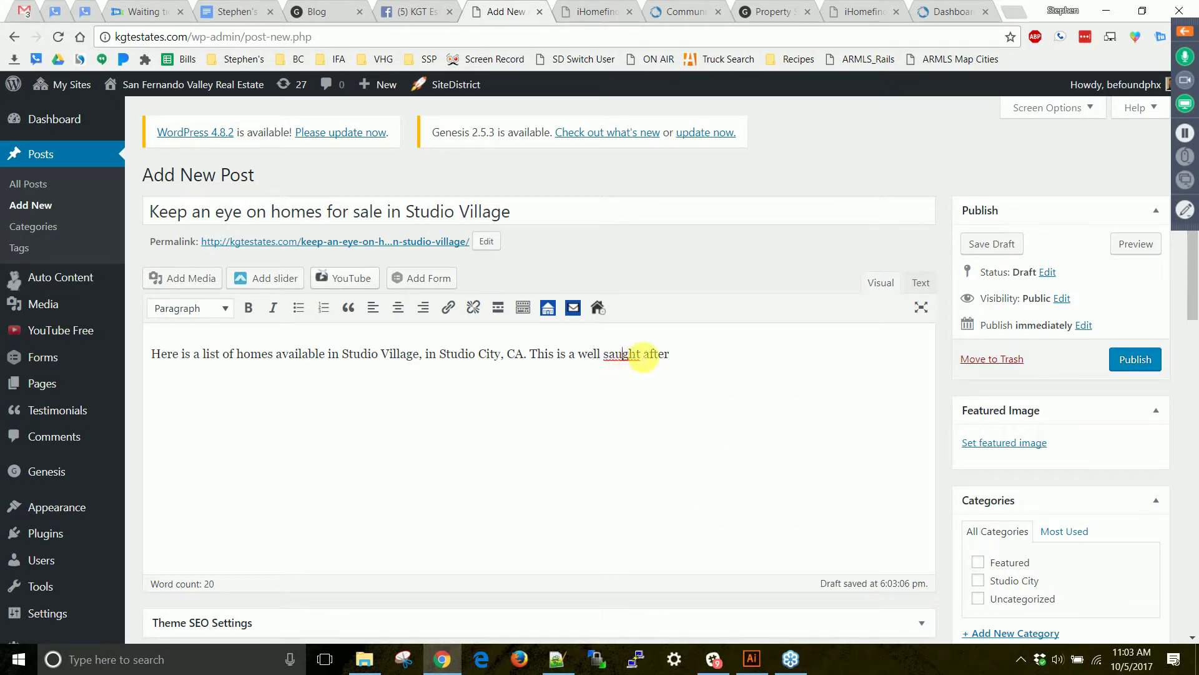
left_click_drag(576, 353, 673, 360)
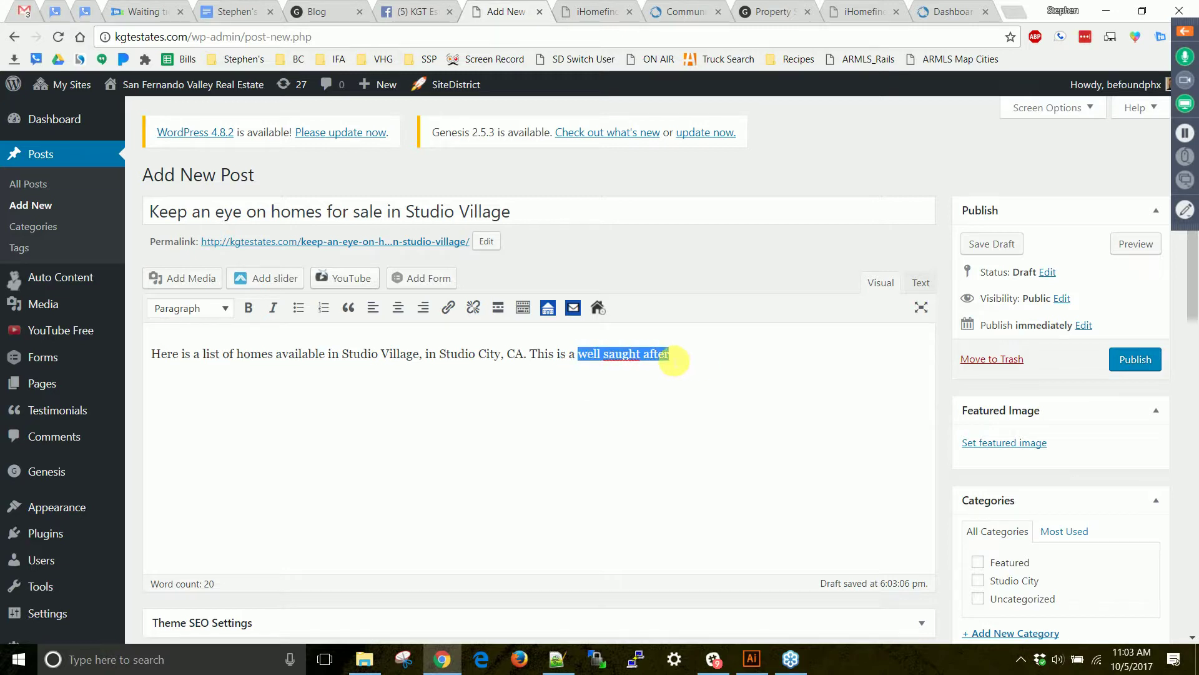
key("BackSpace")
type("n a")
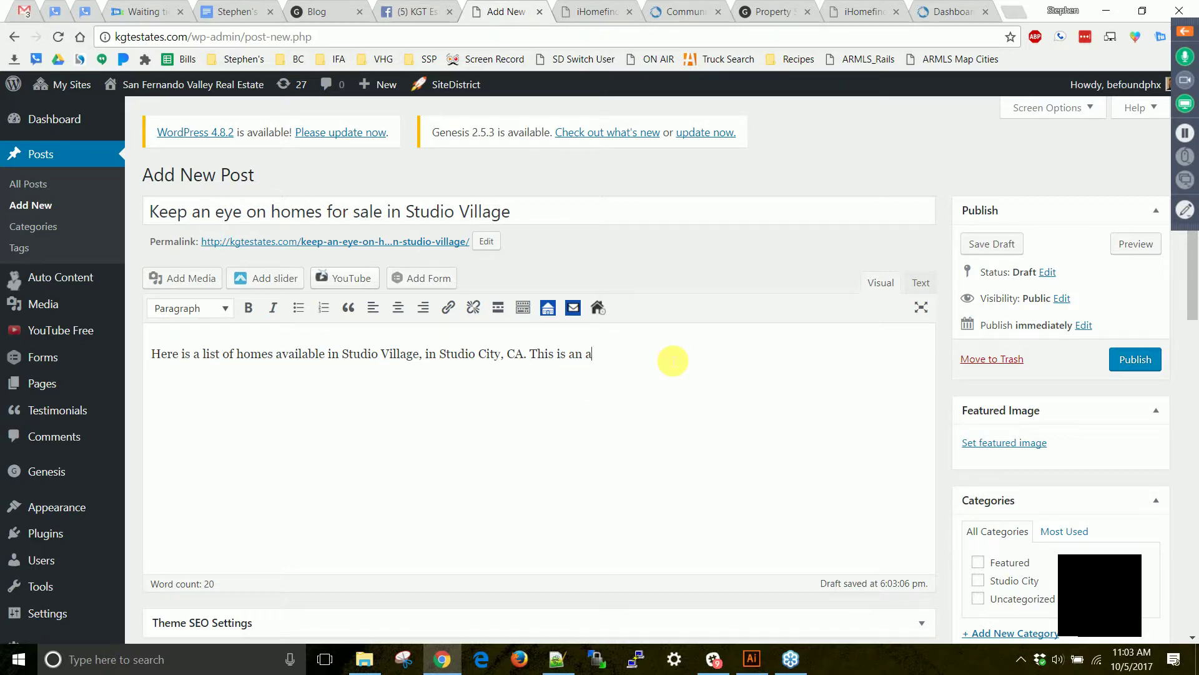
type("ctive commu")
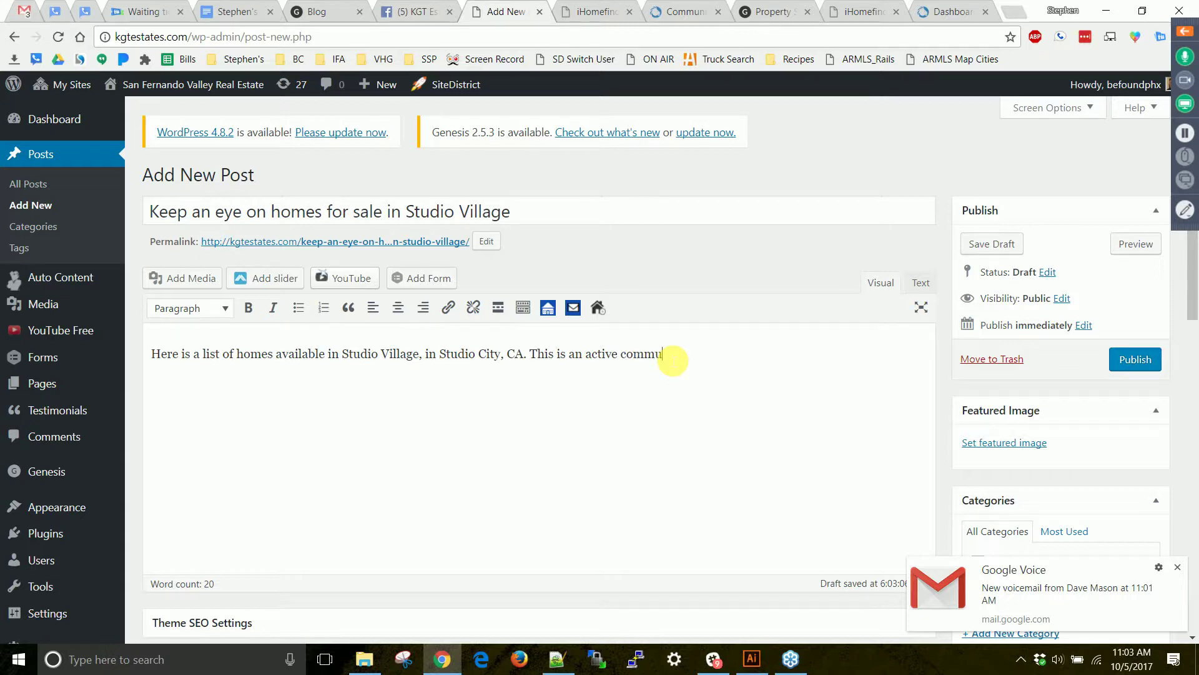
type("marke")
type("t but rar")
Finish the sentence with "we don't always have inventory so keep this search saved to get alerts as to when something comes available.".
key("BackSpace")
type("don't always have inf")
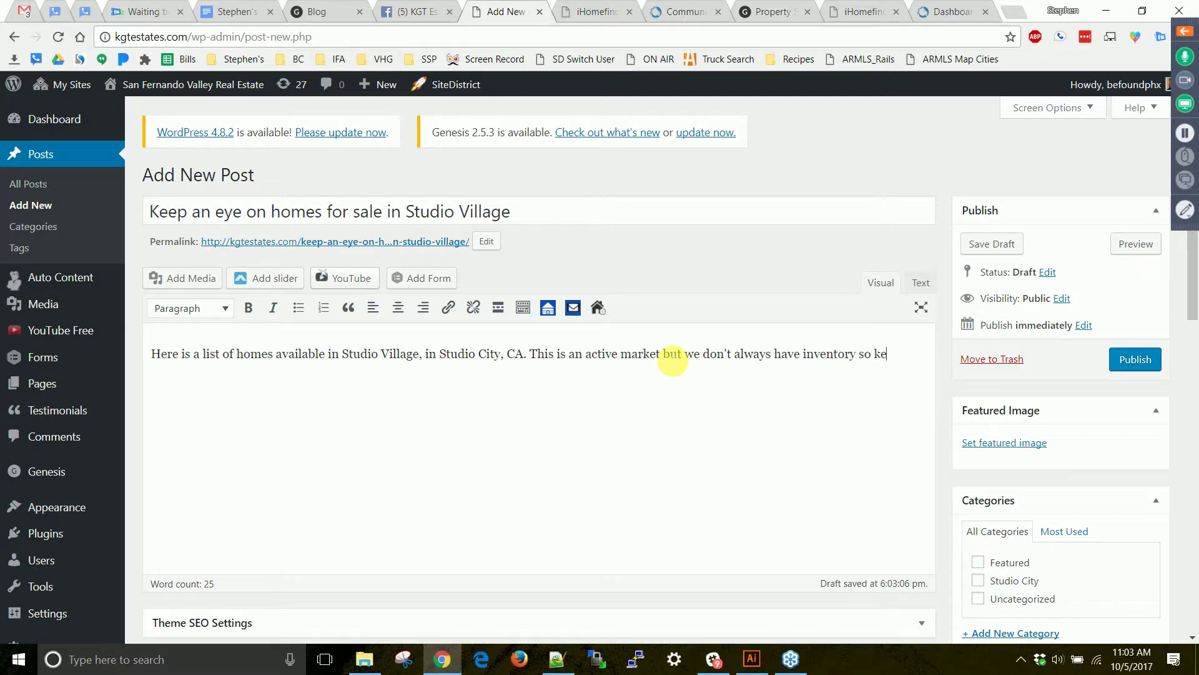
type("his search saved to get alert")
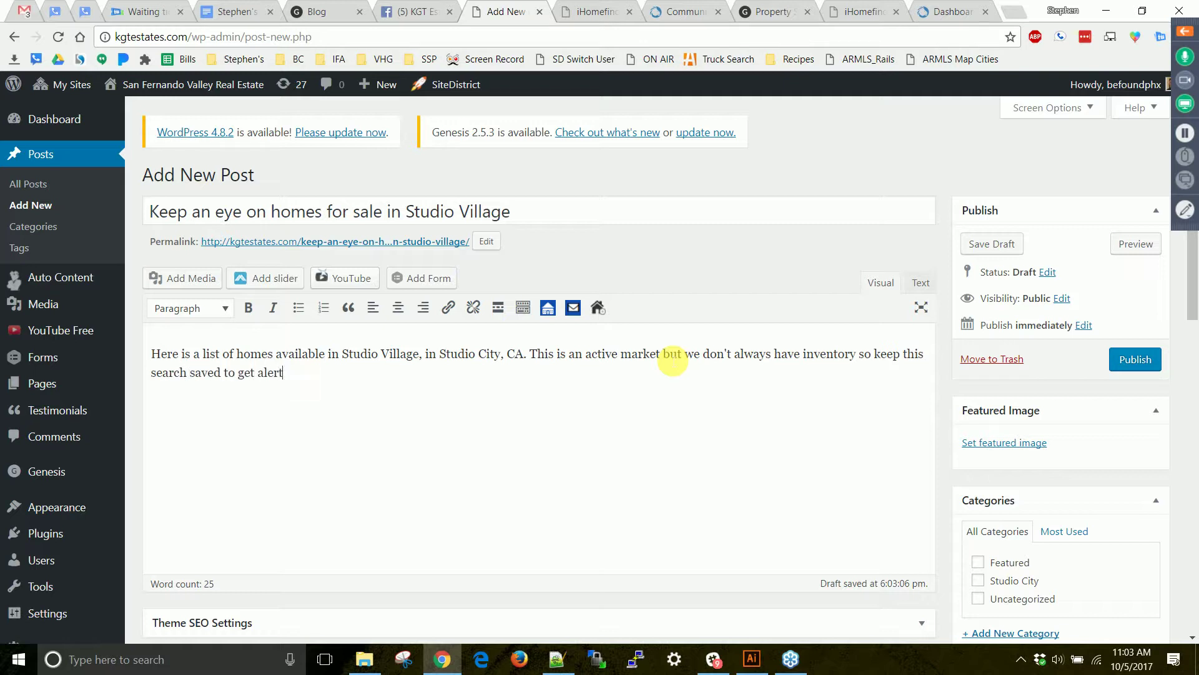
type("when something comes available.")
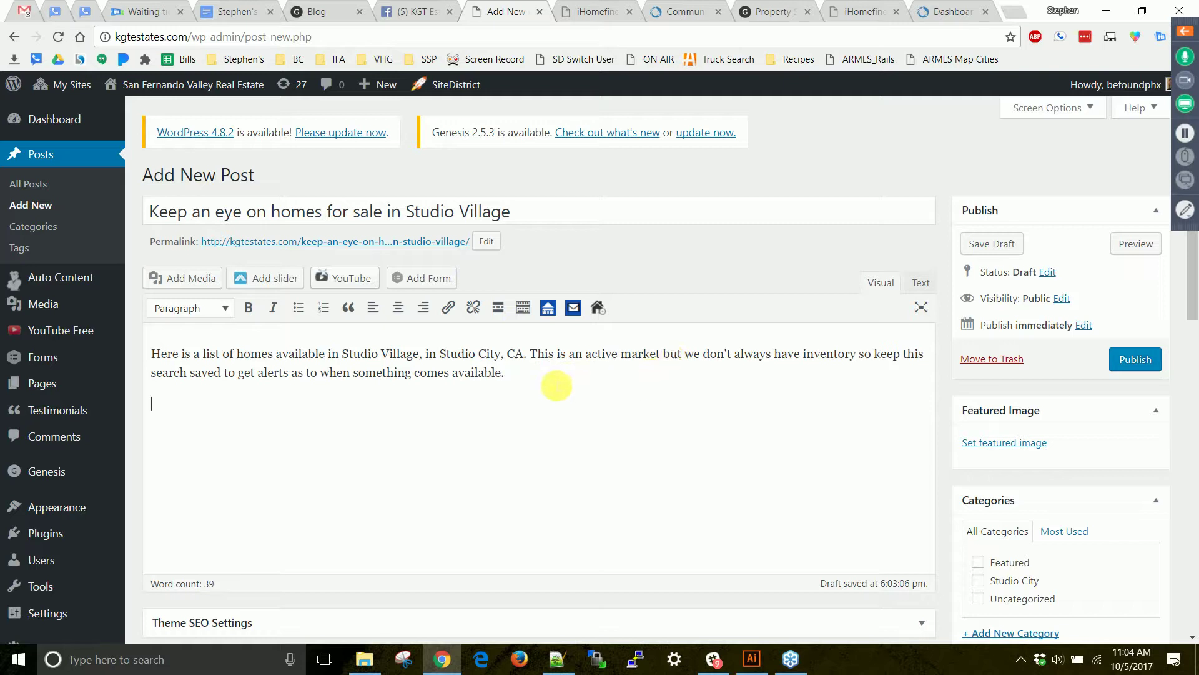
Assign the post to the Studio City category.
key("ctrl+a")
left_click(224, 378)
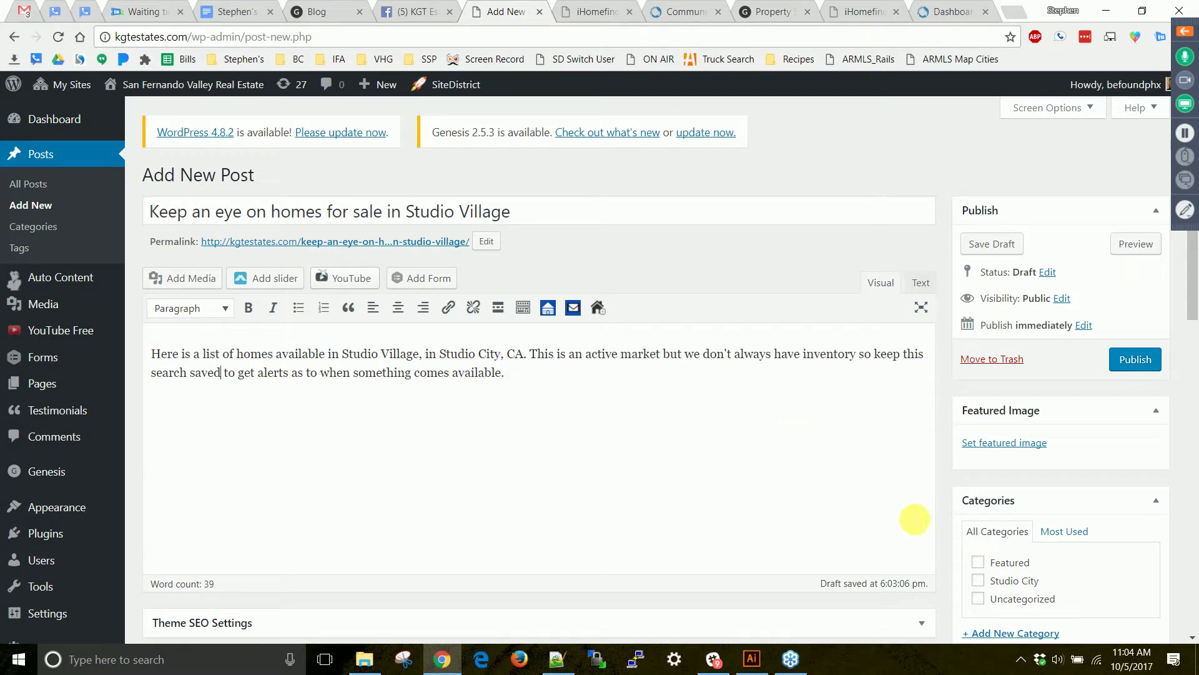
left_click(985, 583)
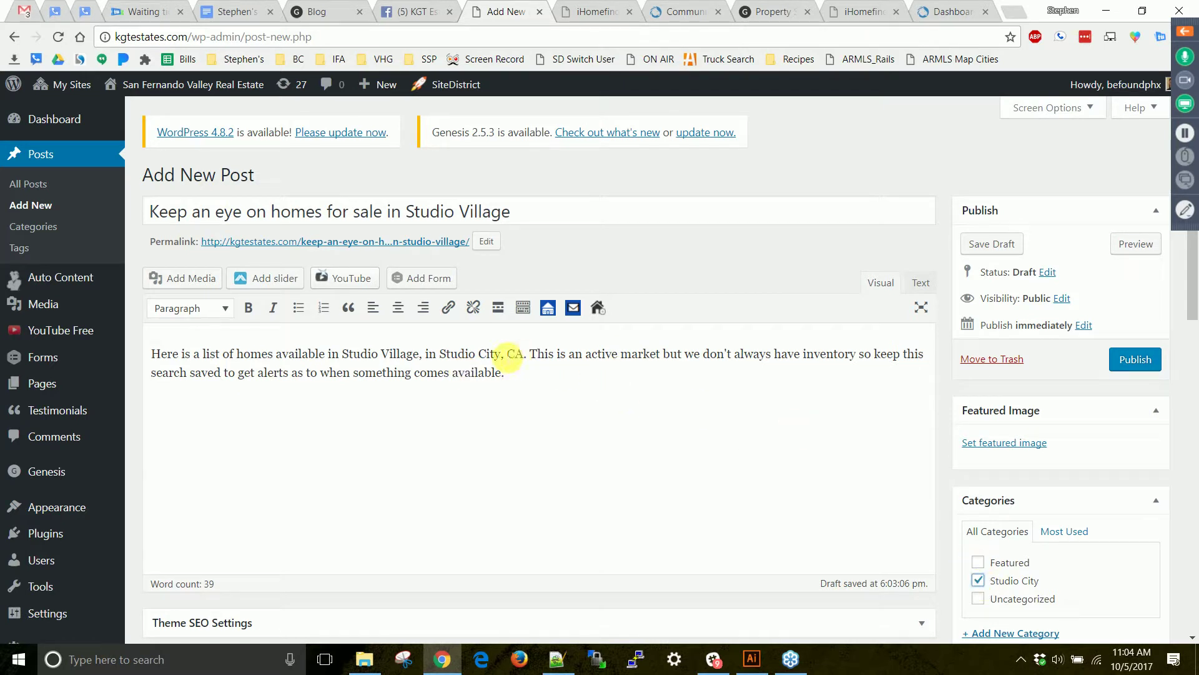
Add a new line below the paragraph and choose Listing Gallery as the iHomefinder listings shortcode for the post.
left_click(525, 373)
key("Return")
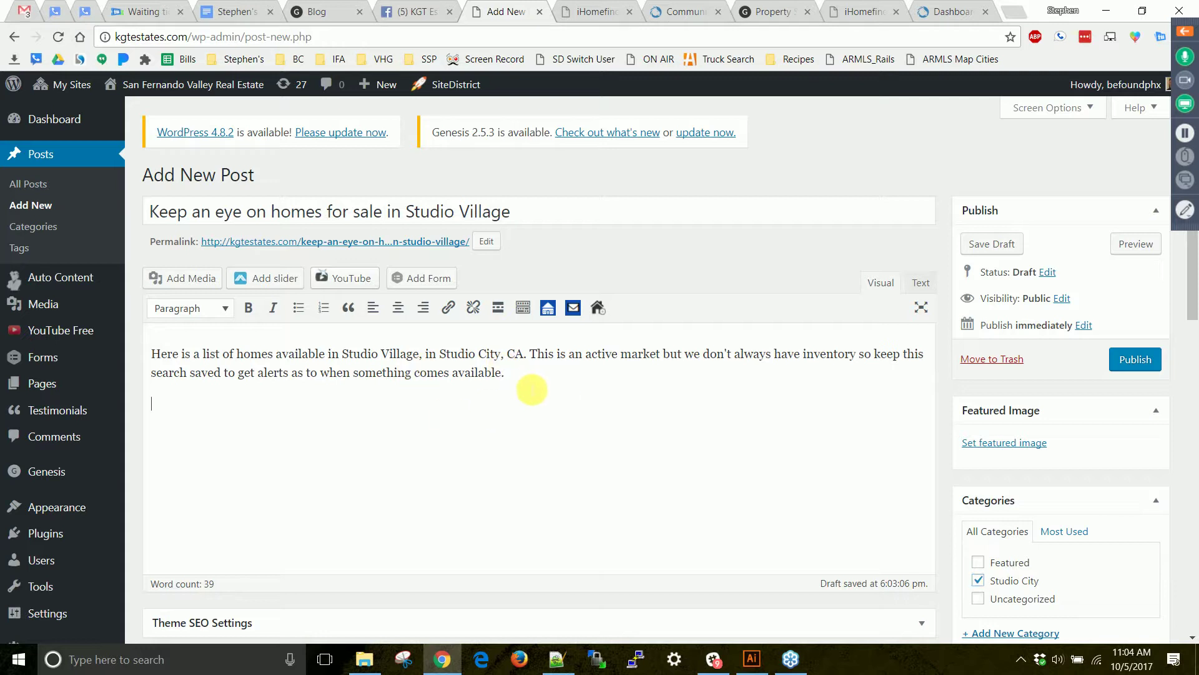
left_click(281, 212)
left_click(303, 361)
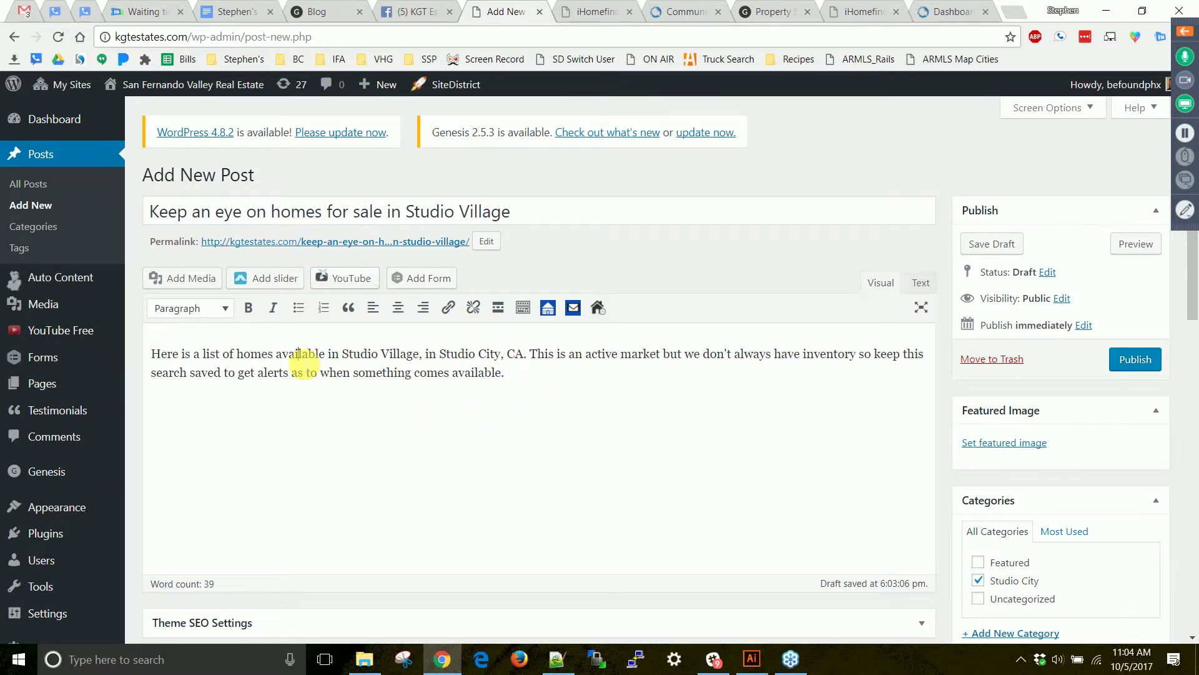
left_click(602, 316)
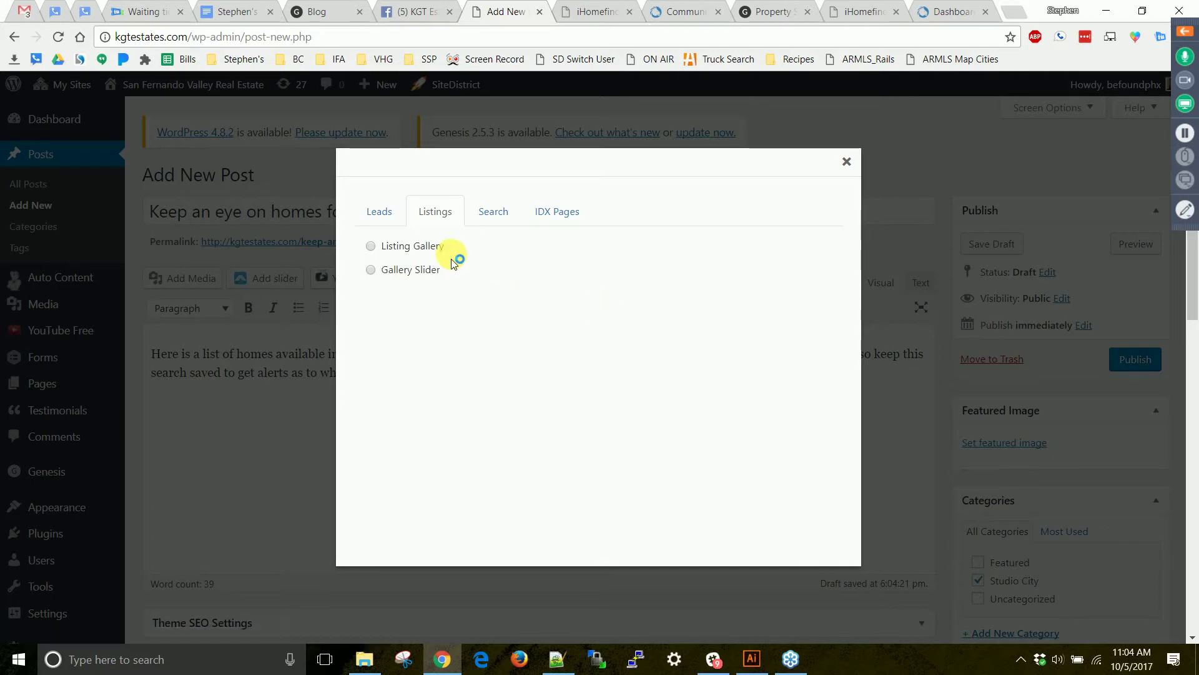
left_click(436, 250)
left_click(436, 275)
left_click(437, 279)
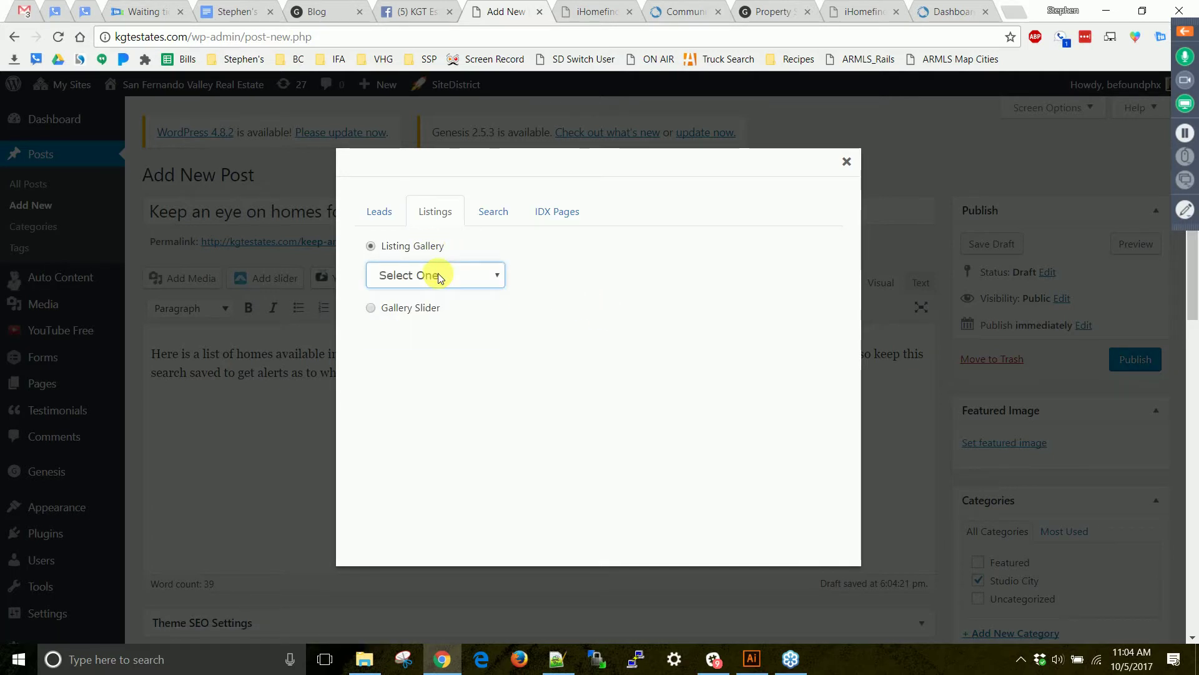
Set the listing gallery's type to Listing Report.
left_click(504, 216)
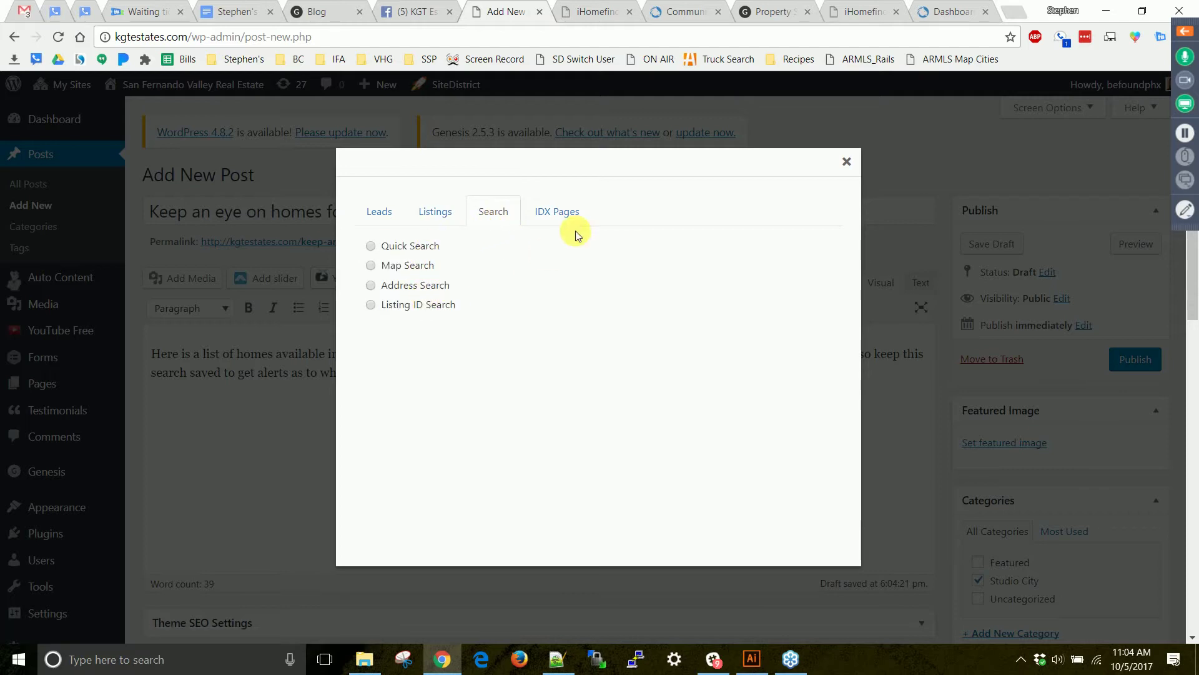
left_click(441, 212)
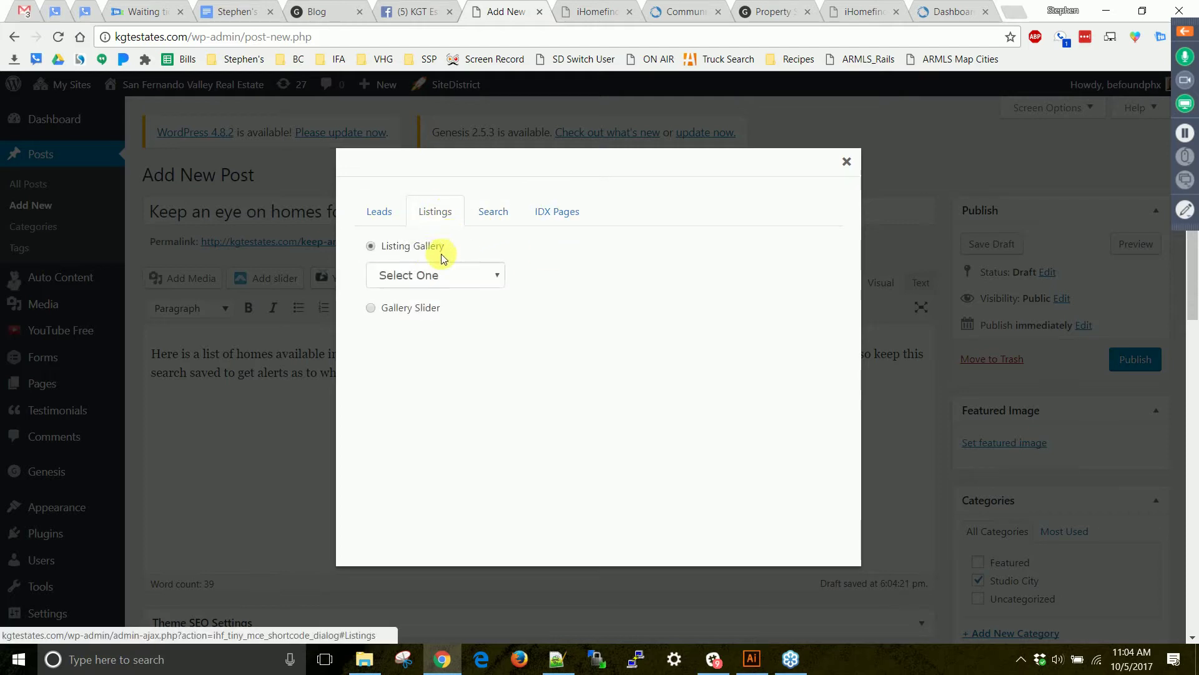
left_click(420, 275)
left_click(431, 324)
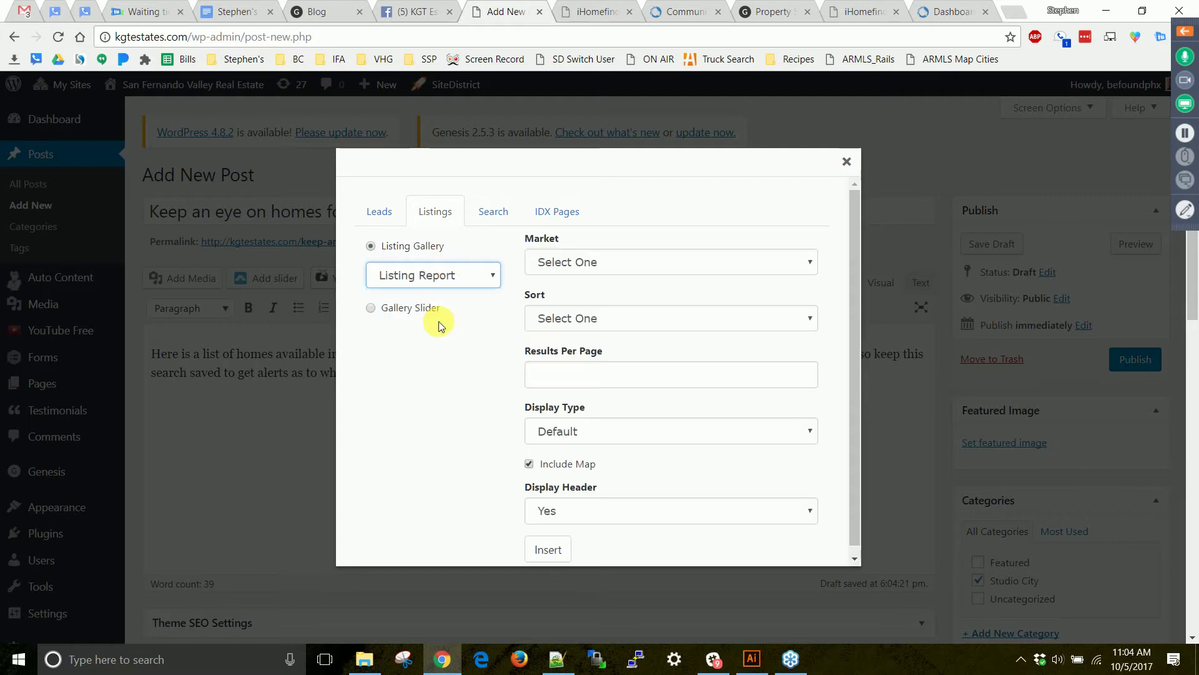
Choose Studio Village as the market for the listing report.
left_click(590, 262)
left_click(588, 262)
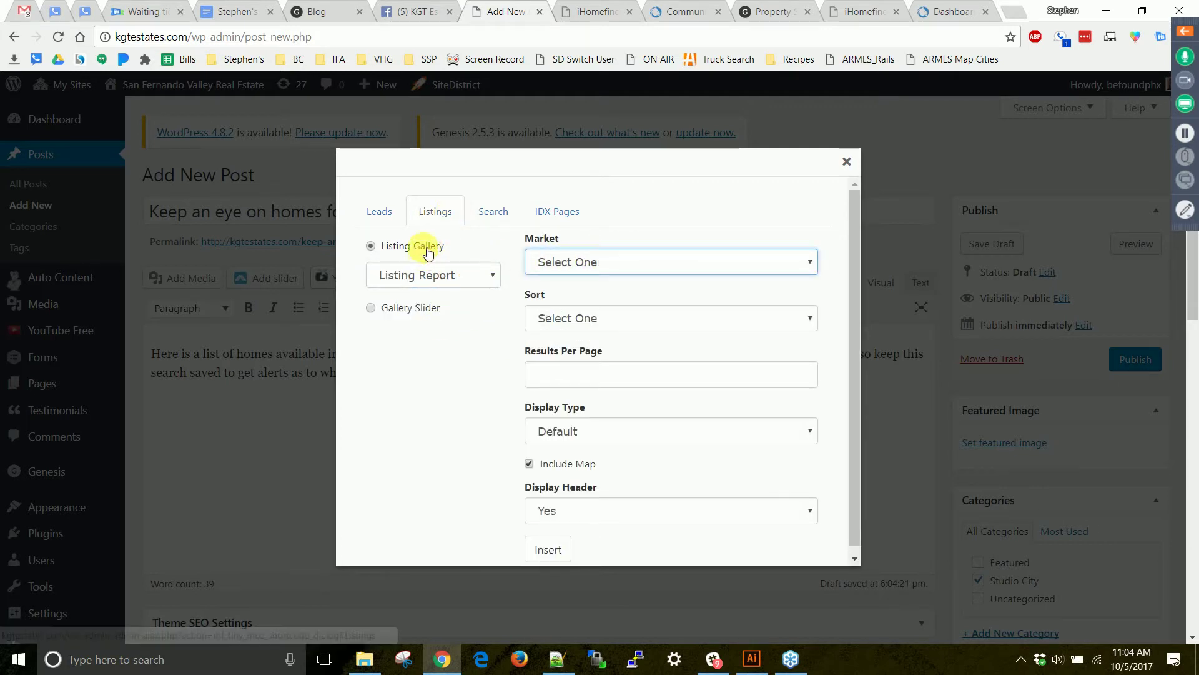
left_click(430, 279)
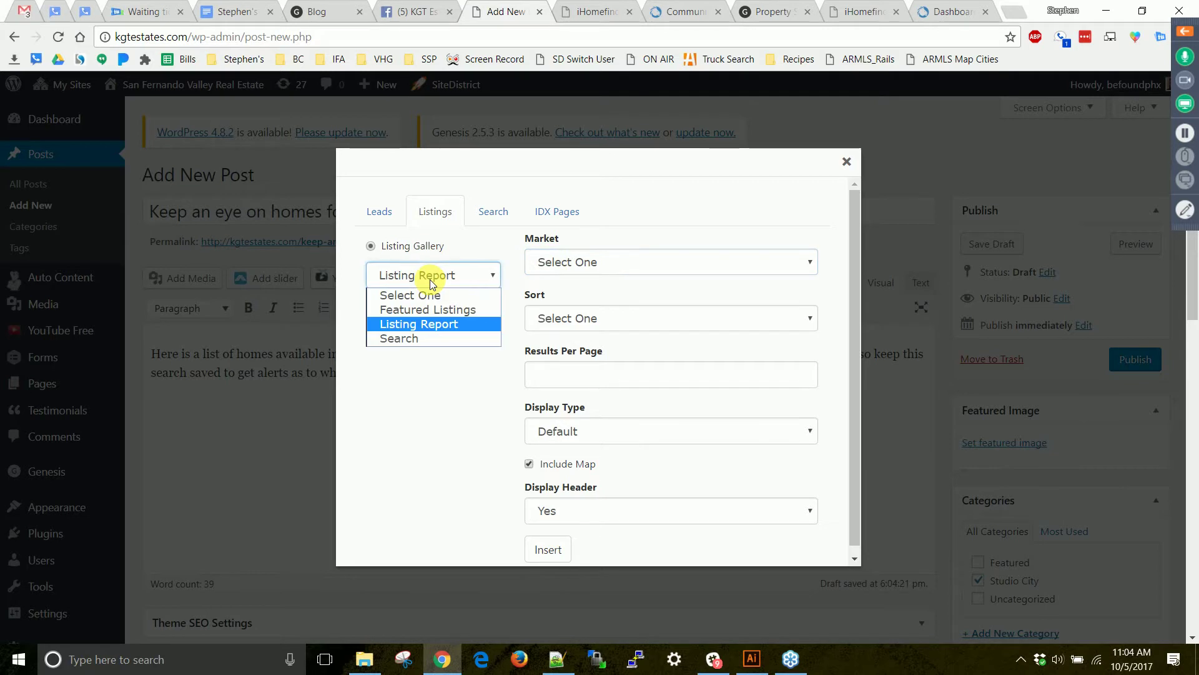
left_click(427, 325)
left_click(615, 259)
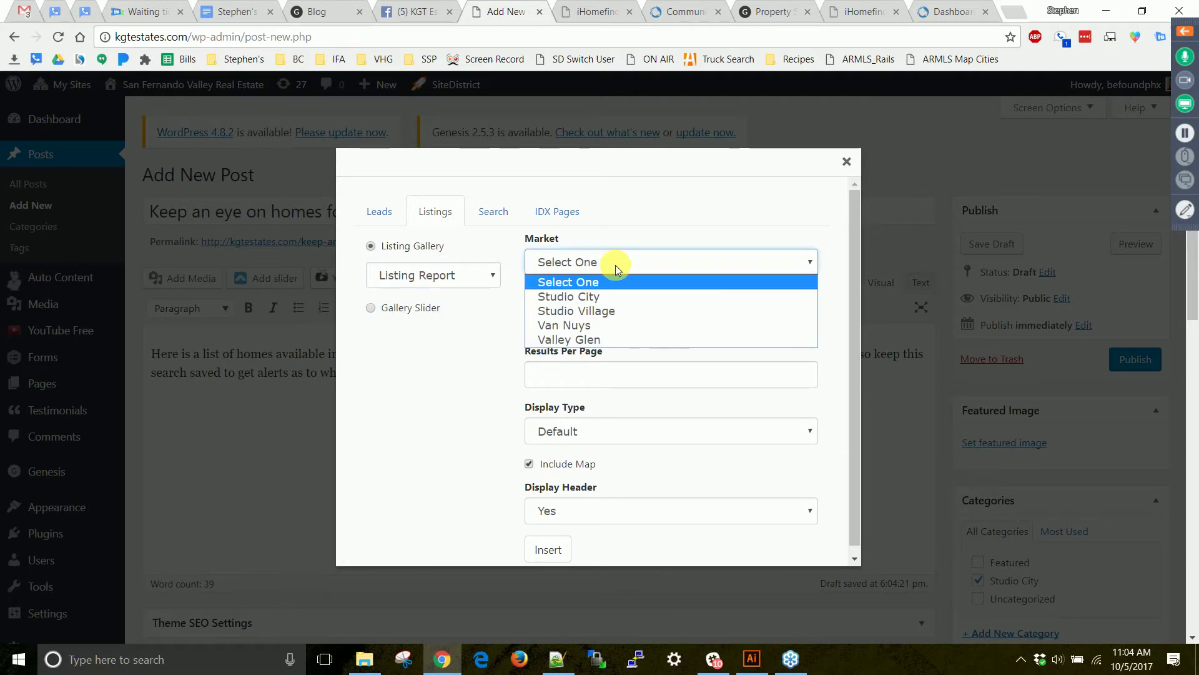
left_click(596, 311)
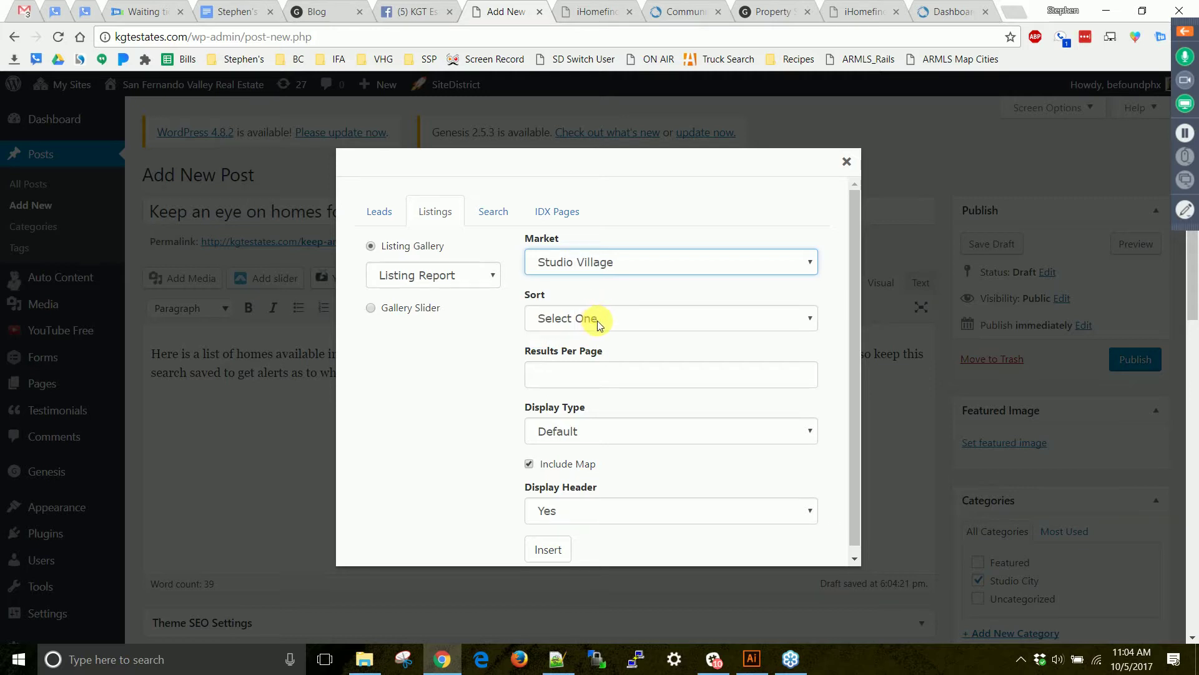
Leave the sort and display options at their defaults, with map and header included, and insert the listing report shortcode into the post.
left_click(600, 319)
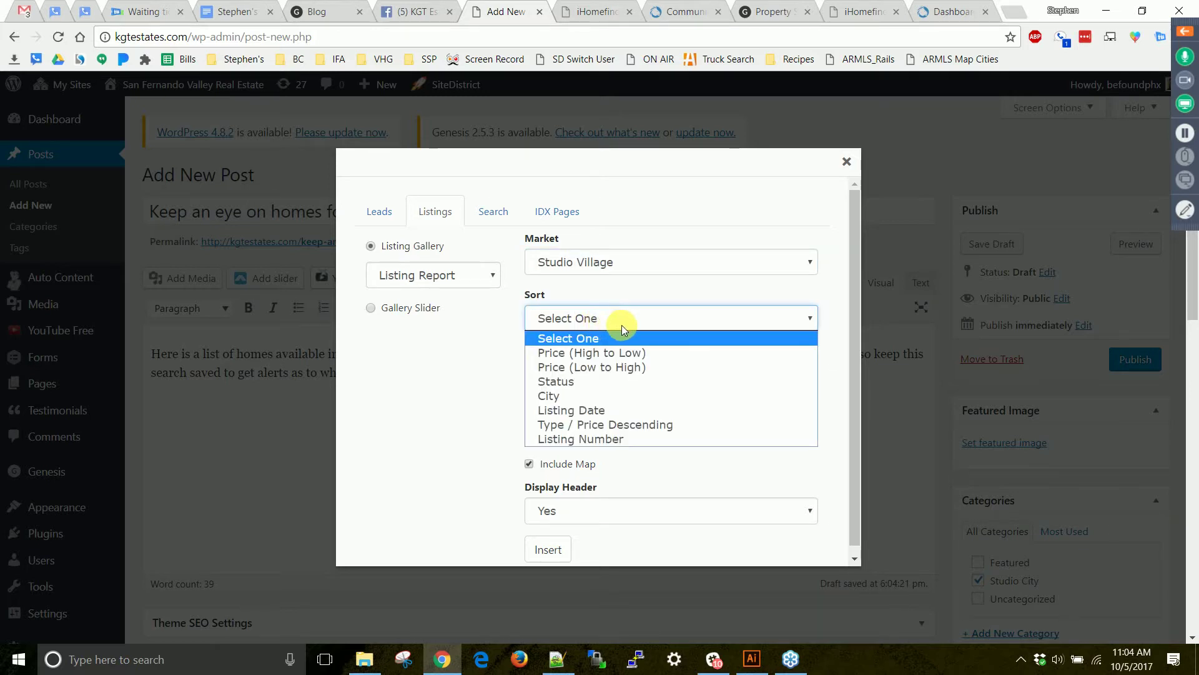
left_click(451, 344)
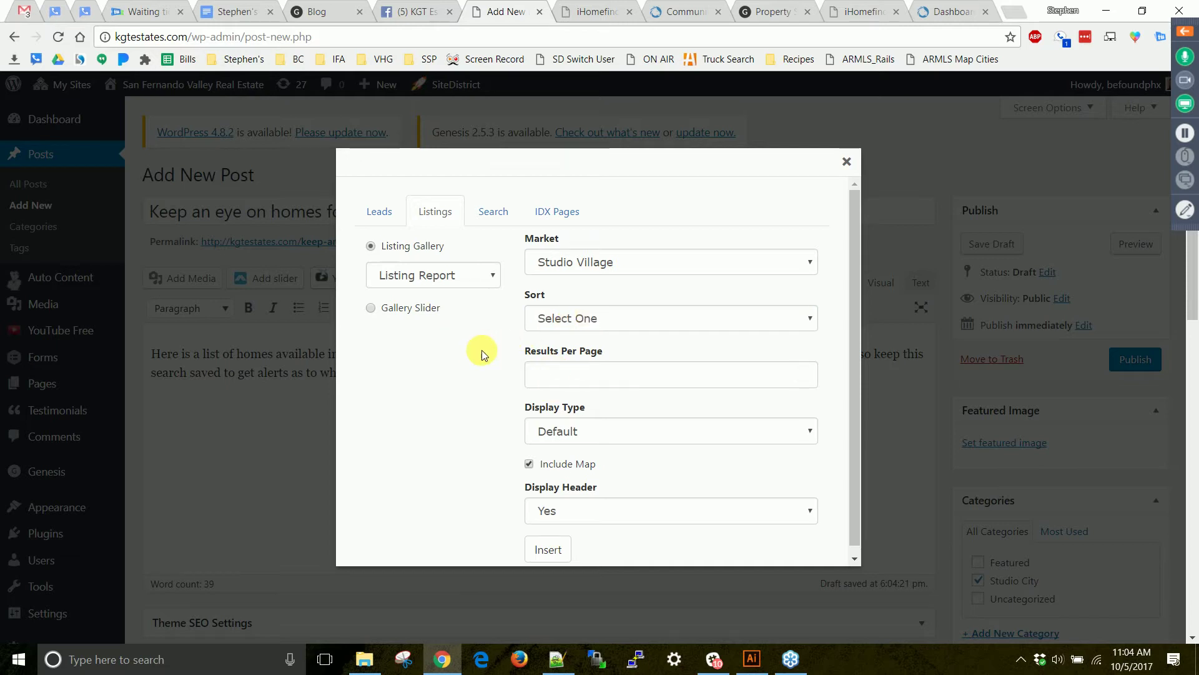
scroll(481, 350, "down", 1)
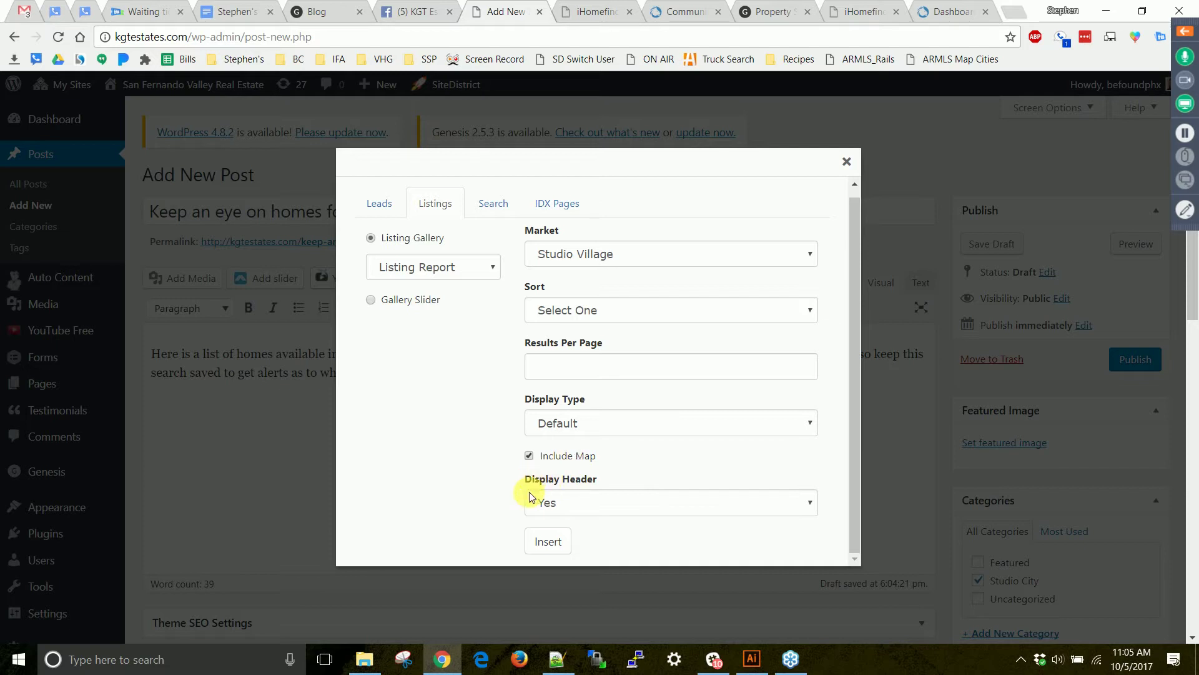
left_click(558, 549)
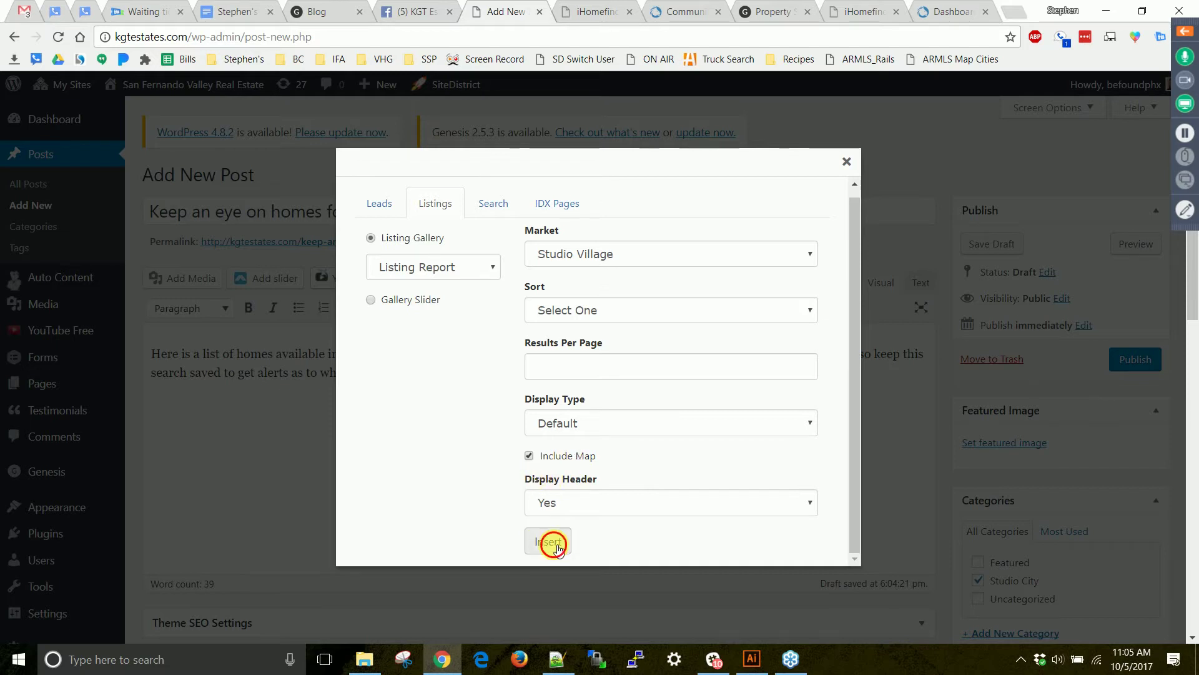
left_click_drag(589, 407, 147, 410)
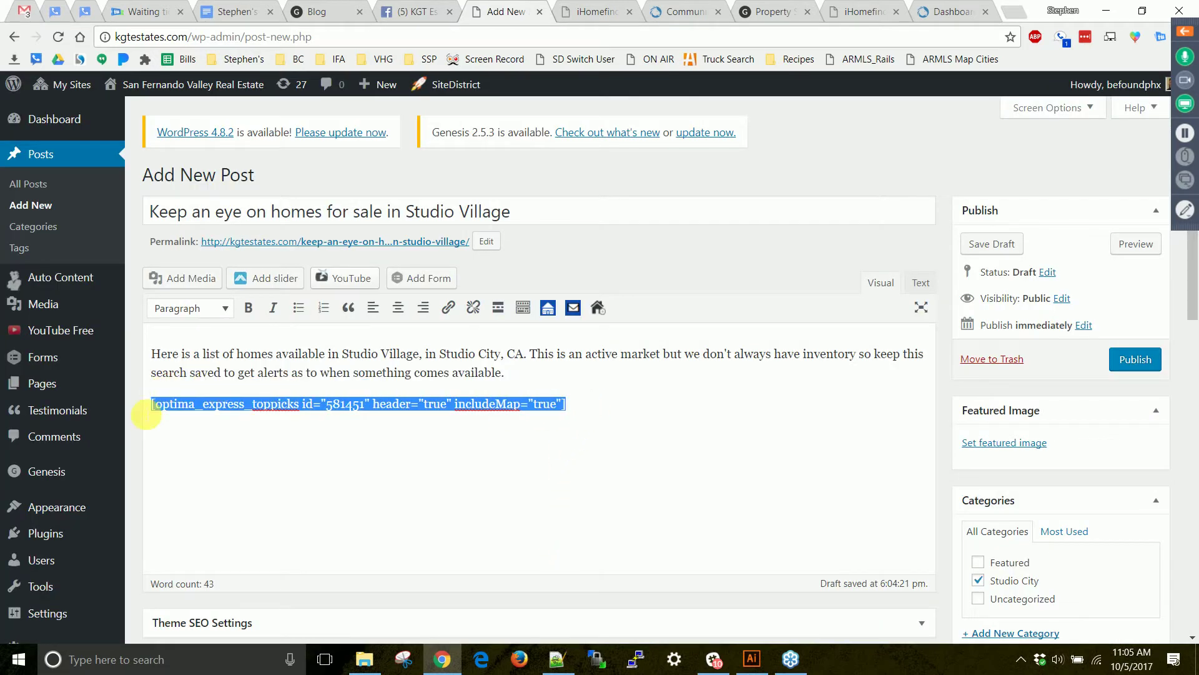
left_click(193, 410)
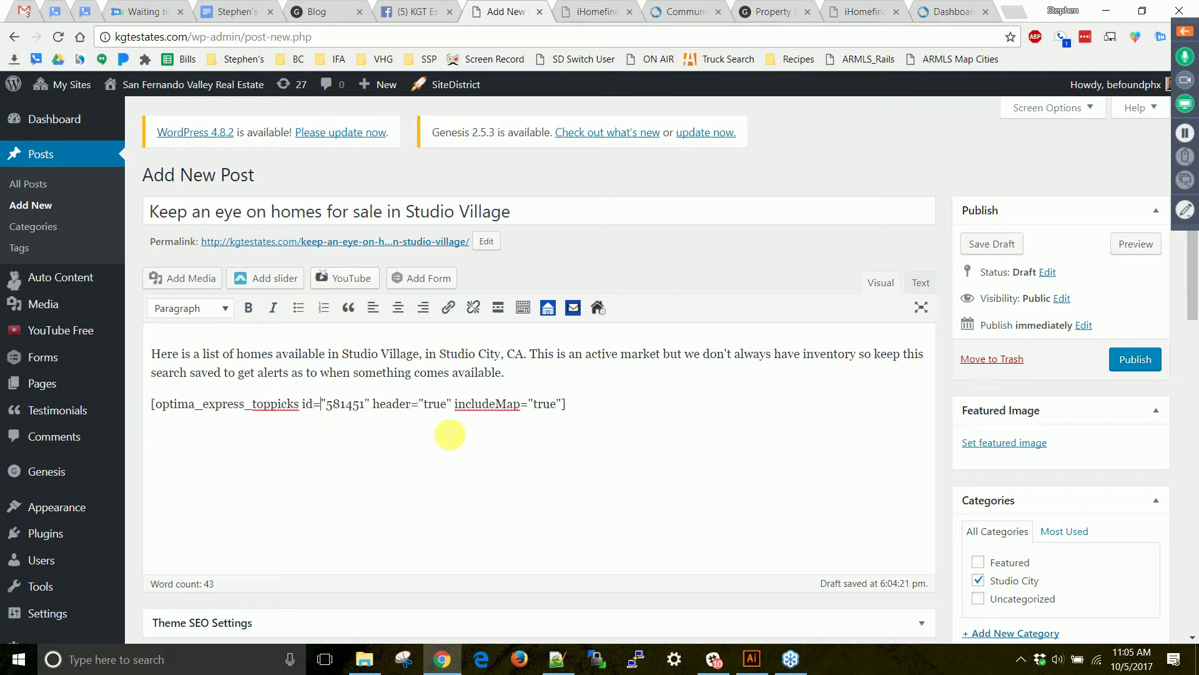
Set the dusk valley panorama bg3-1.jpg from the media library as the post's featured image.
left_click(1015, 447)
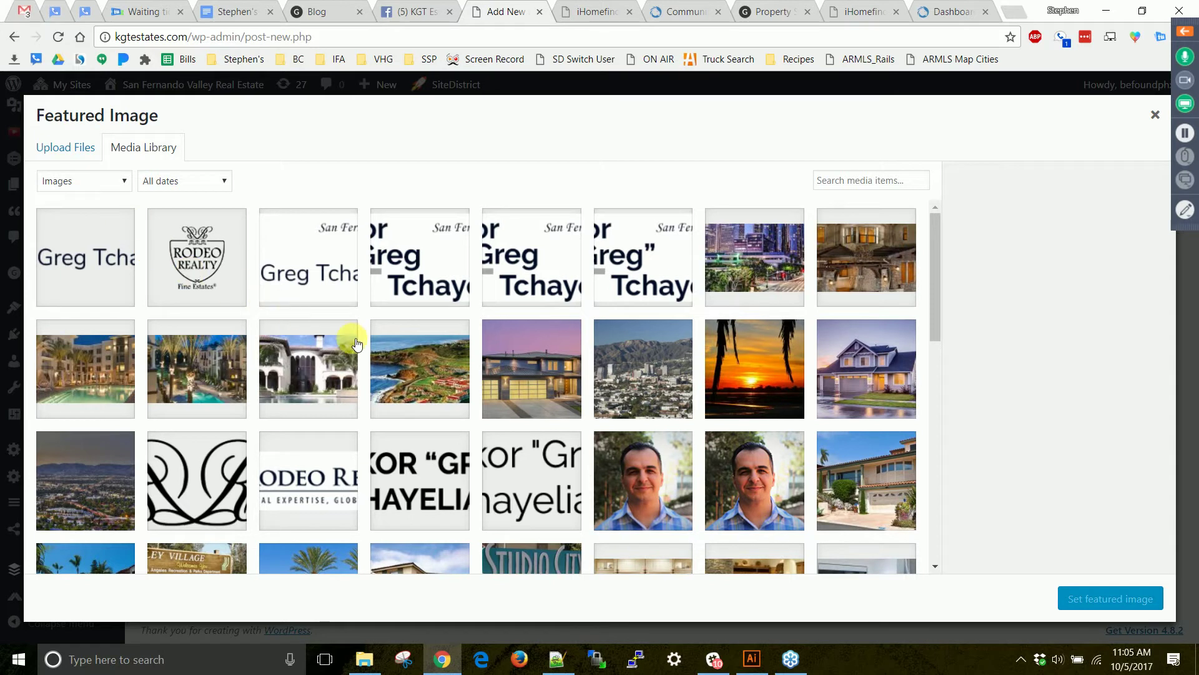
left_click(624, 368)
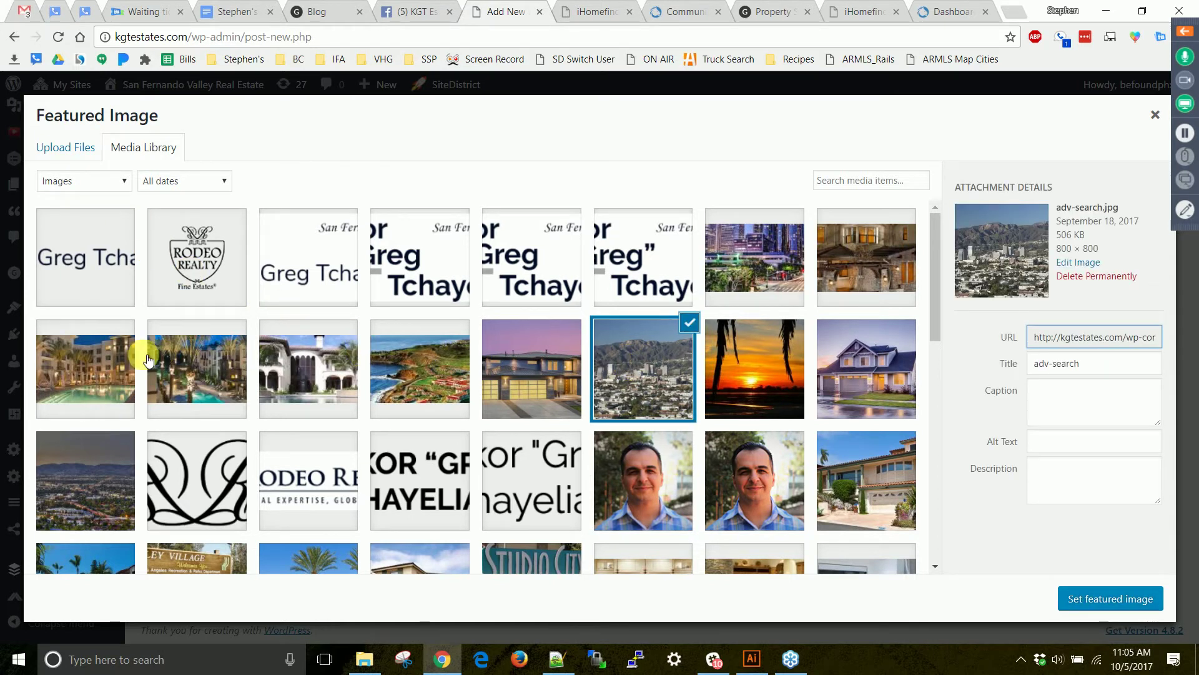
left_click(105, 355)
left_click(181, 364)
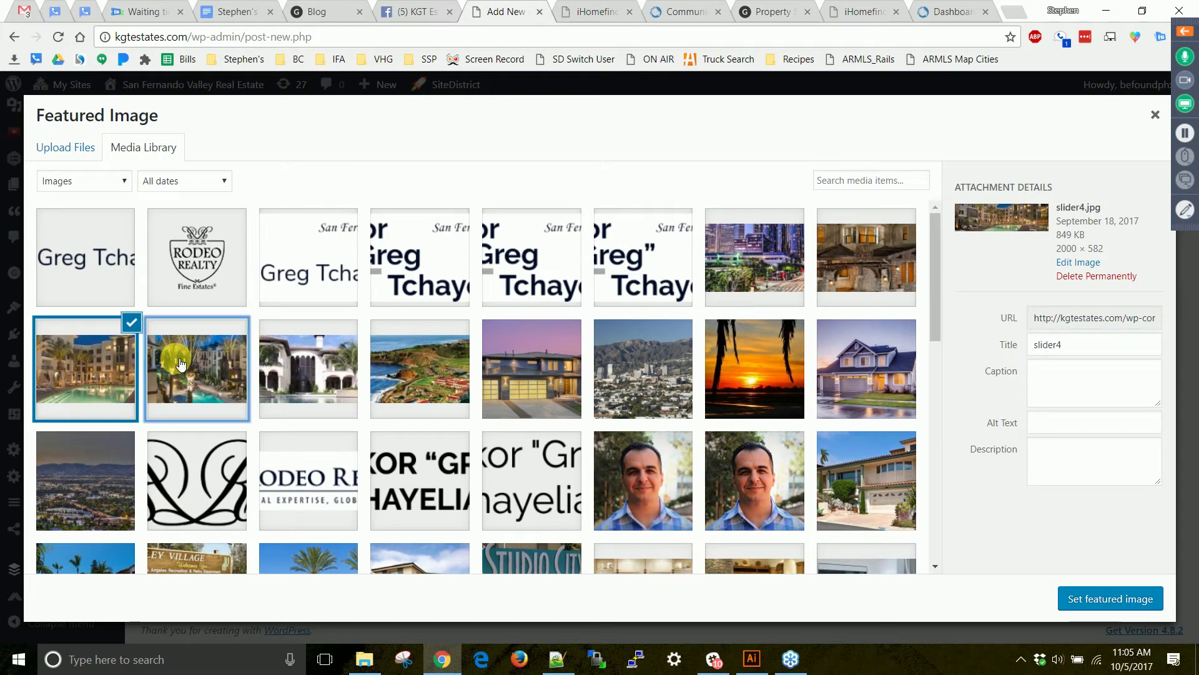
left_click(74, 360)
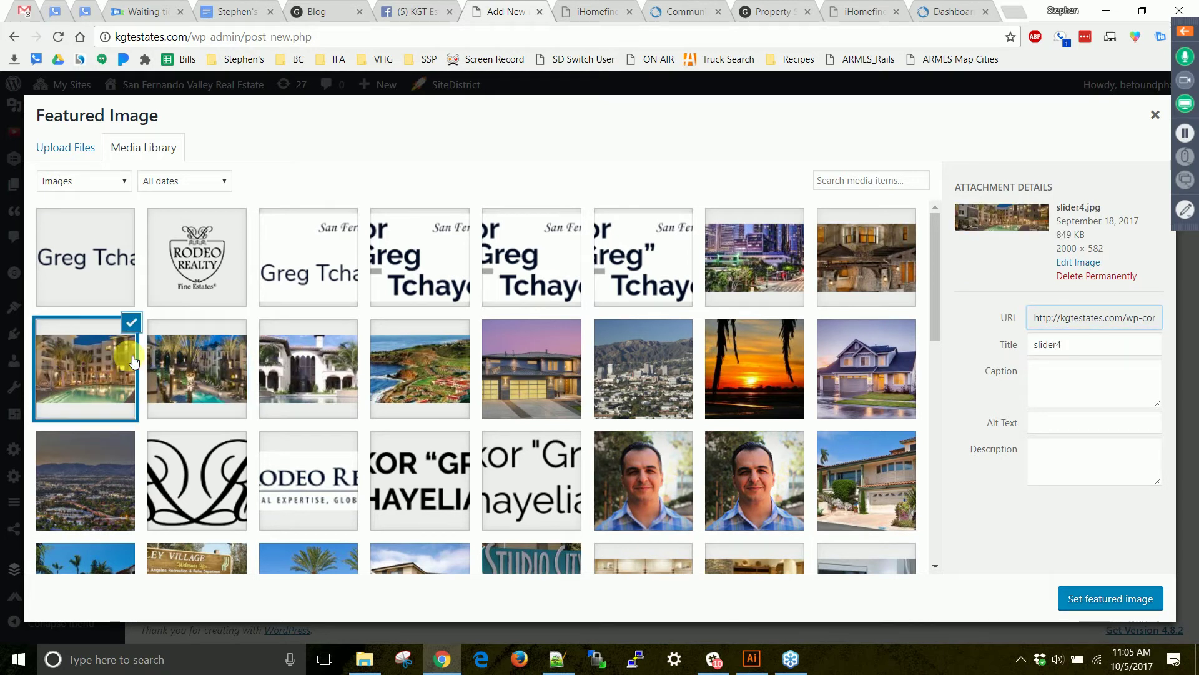
left_click(778, 361)
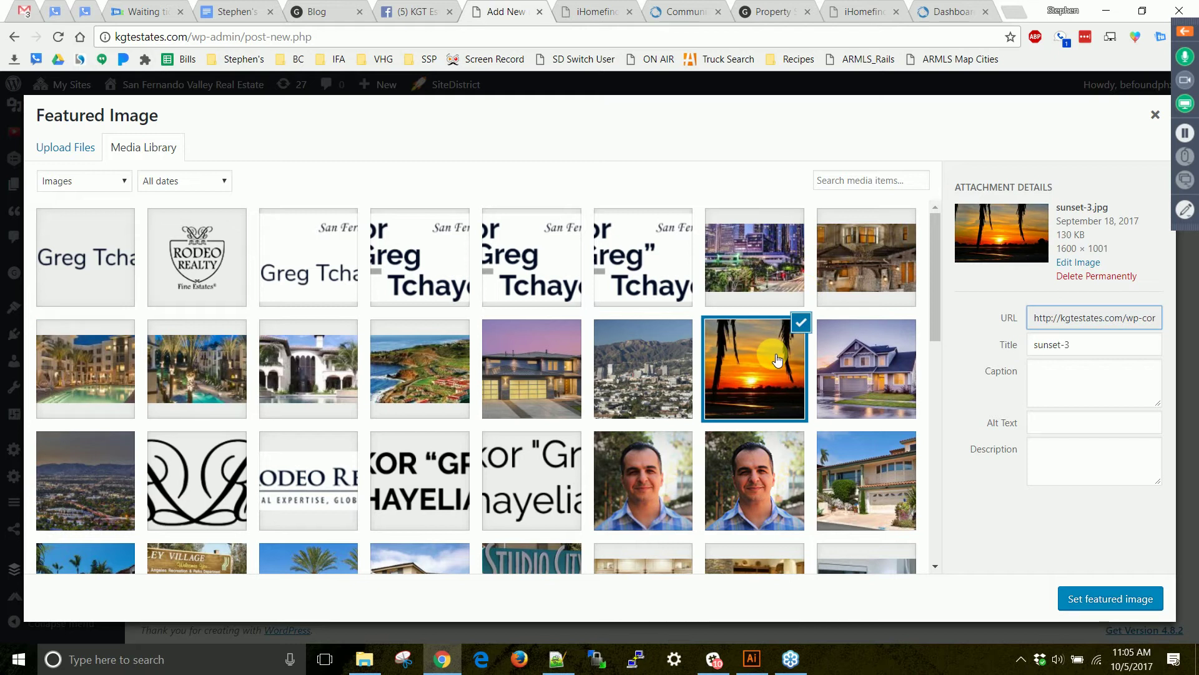
left_click(632, 366)
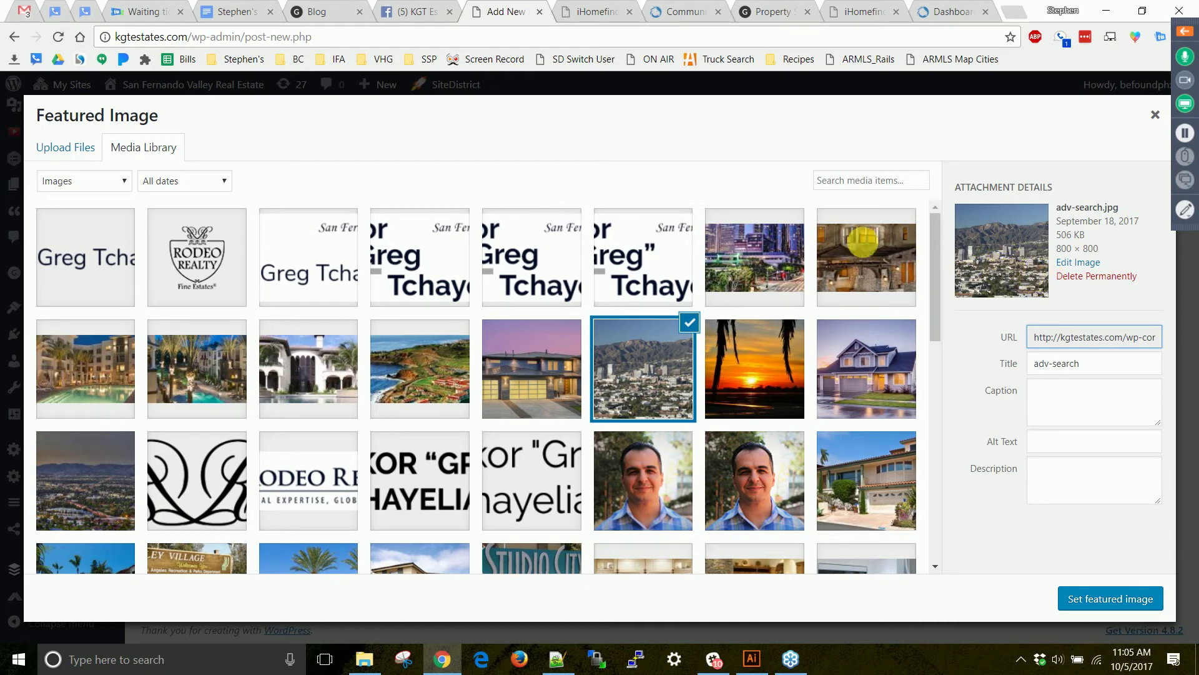
left_click(78, 488)
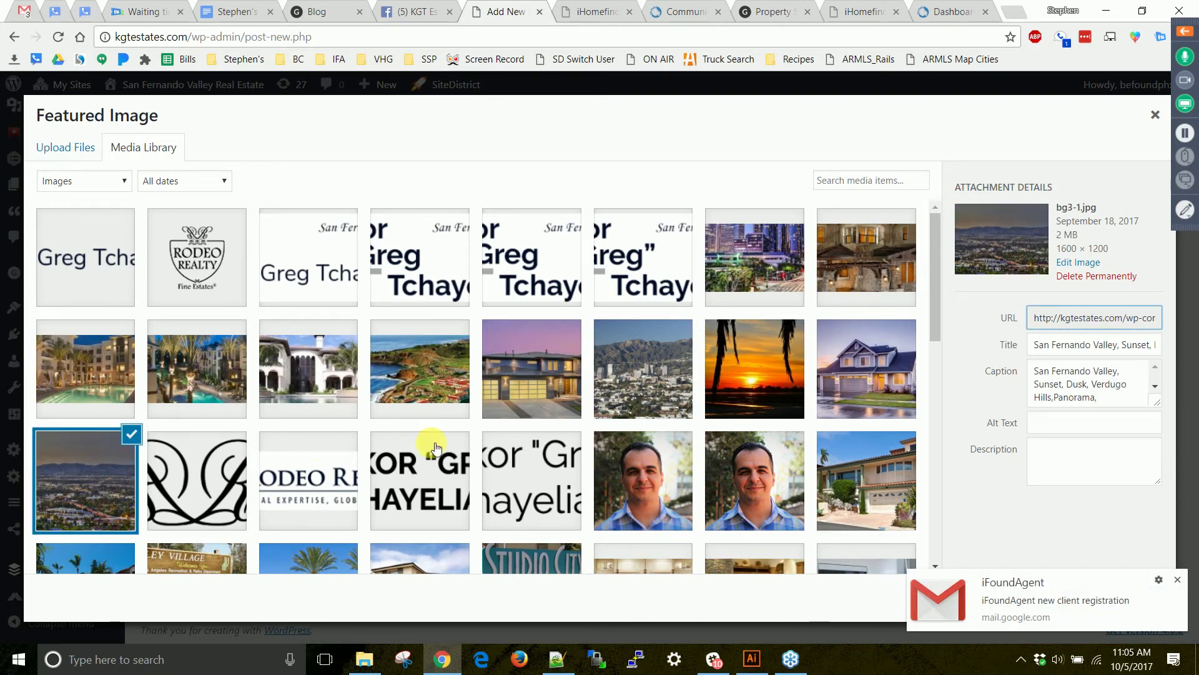
left_click(1177, 579)
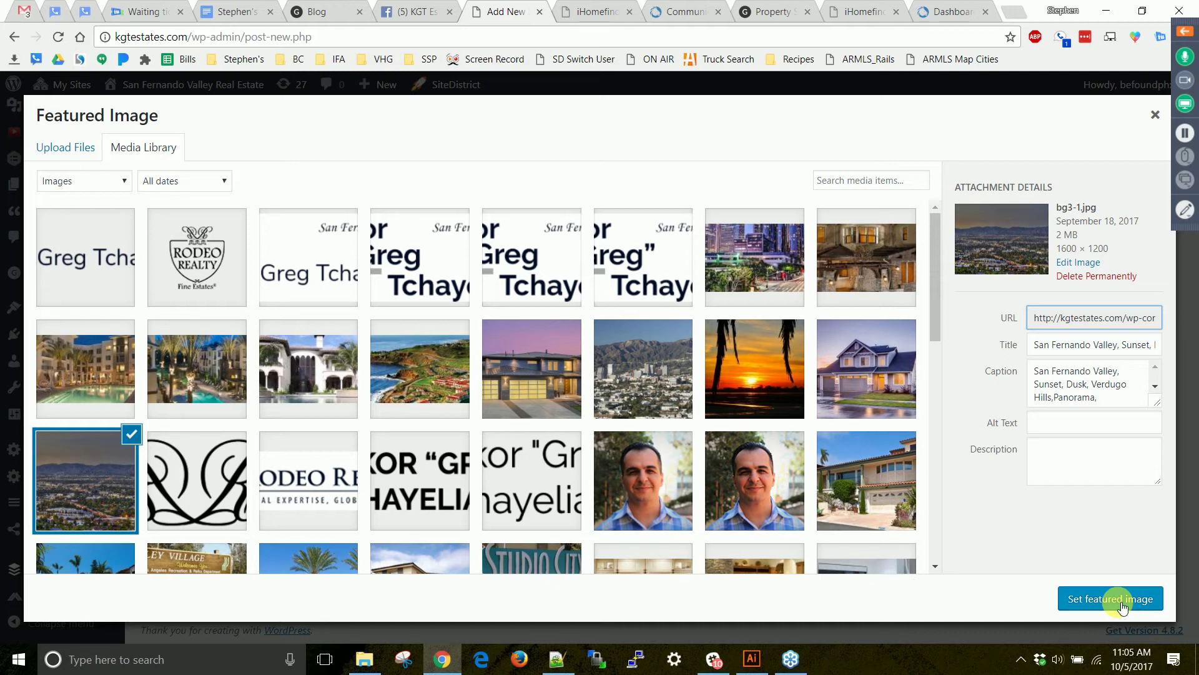
left_click(1121, 600)
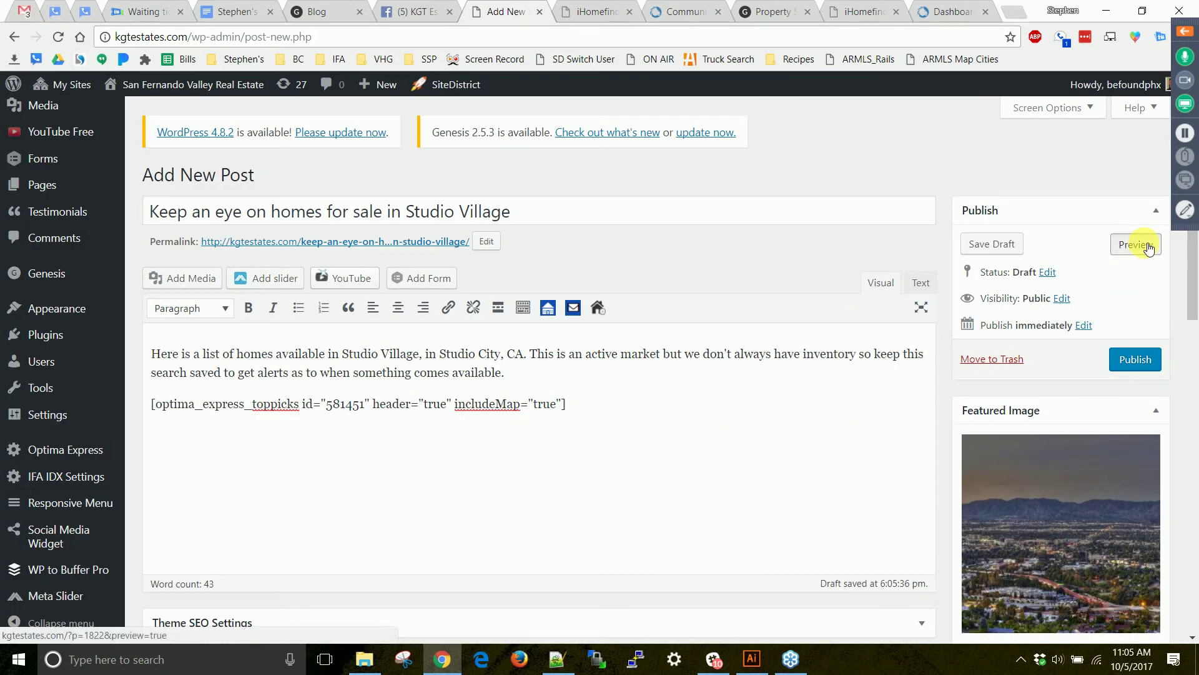
Preview the Studio Village post and check how its text and embedded listing report display on the site.
left_click(1150, 249)
left_click(1185, 32)
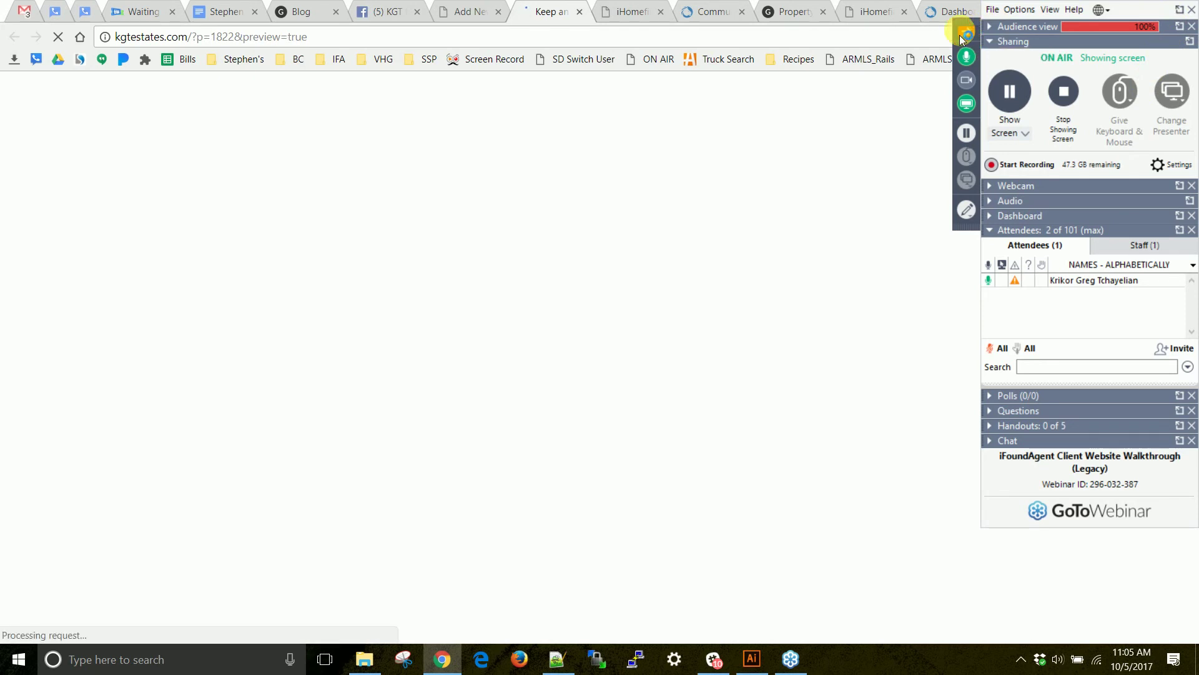
left_click(966, 32)
scroll(282, 344, "down", 3)
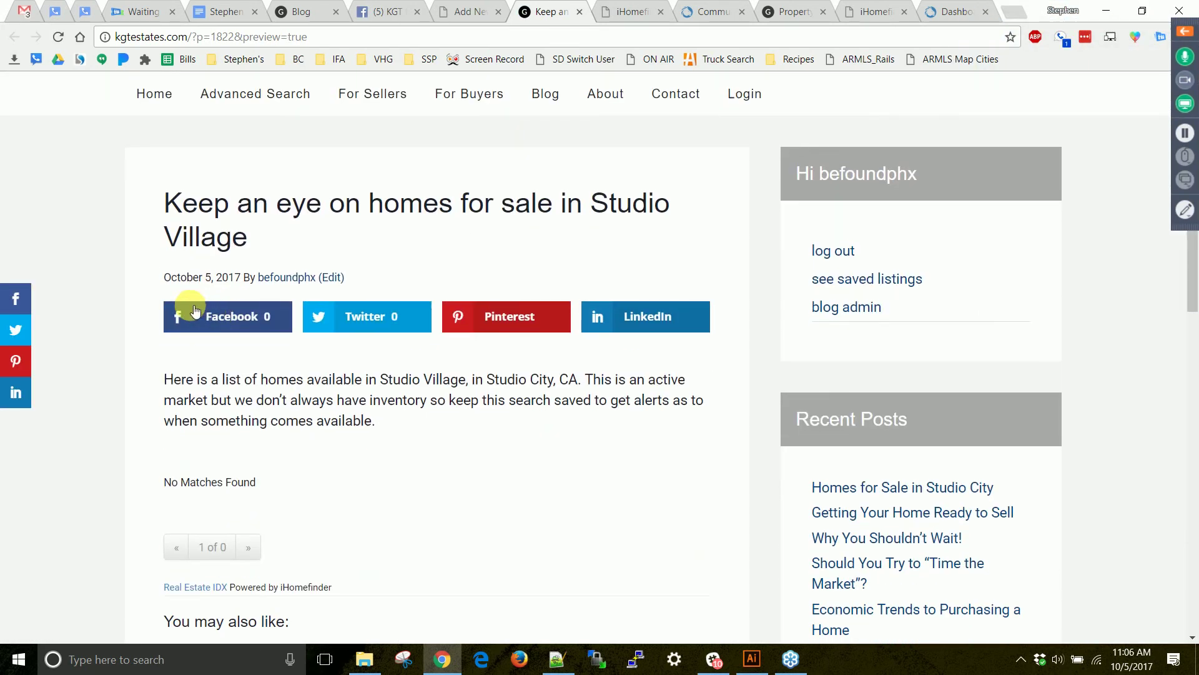
scroll(106, 374, "down", 5)
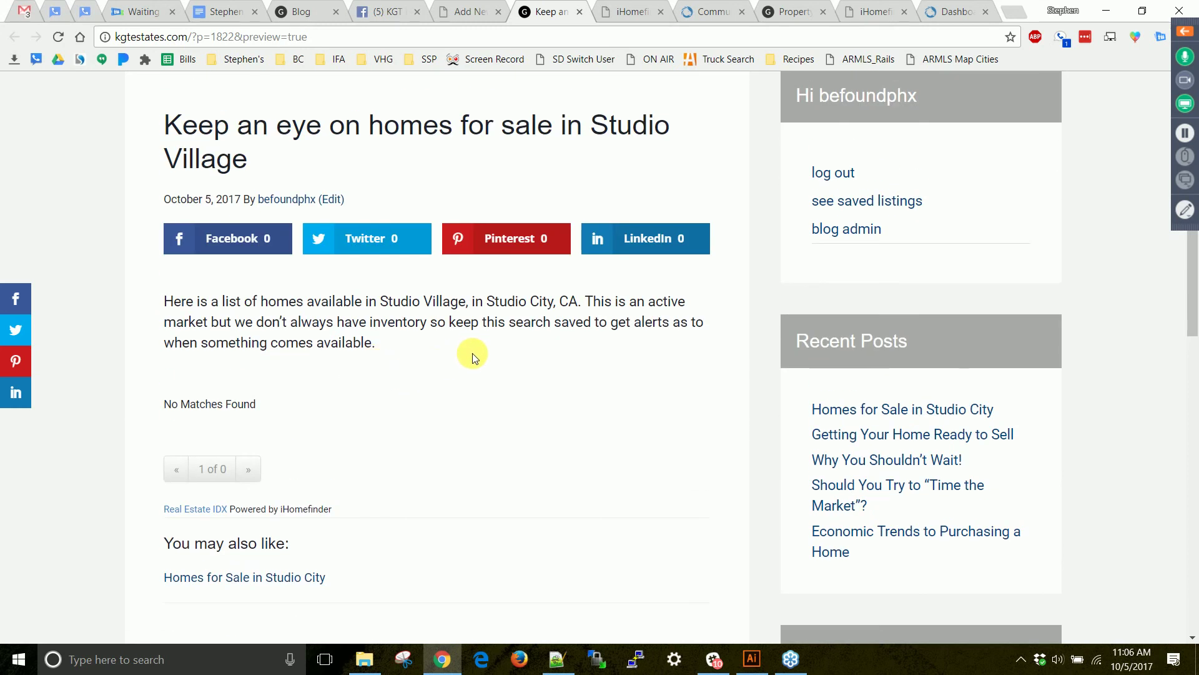
scroll(473, 353, "up", 3)
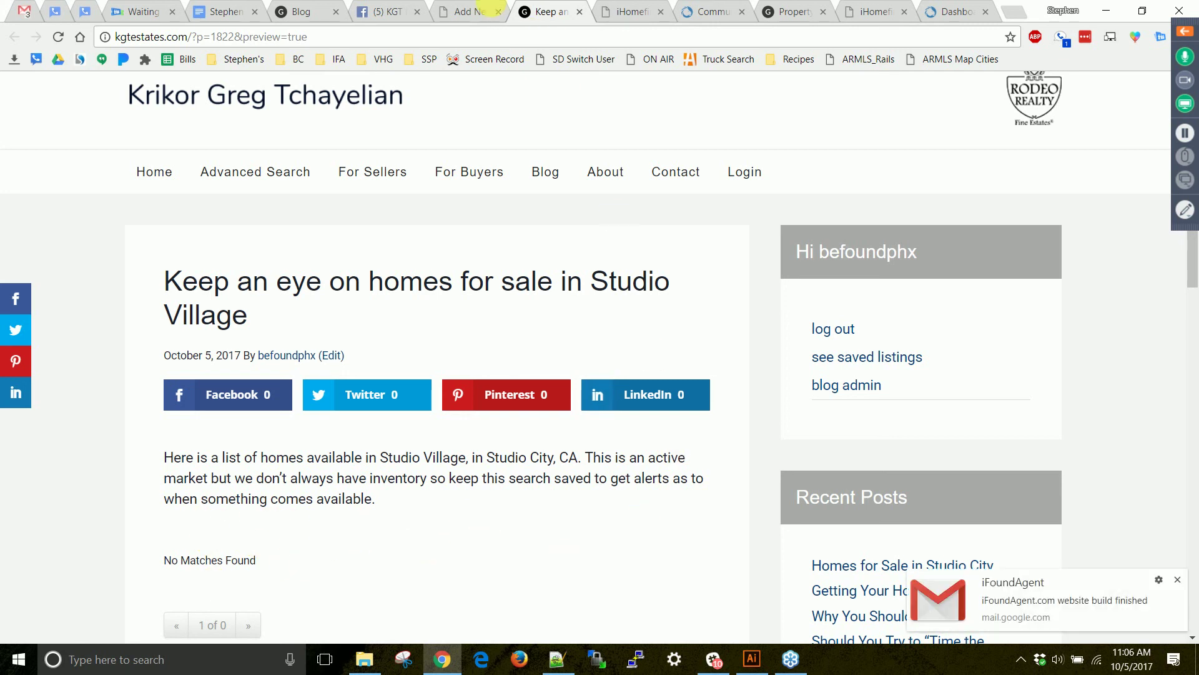
Return to the post editor and publish the Studio Village post.
left_click(466, 12)
scroll(871, 420, "down", 4)
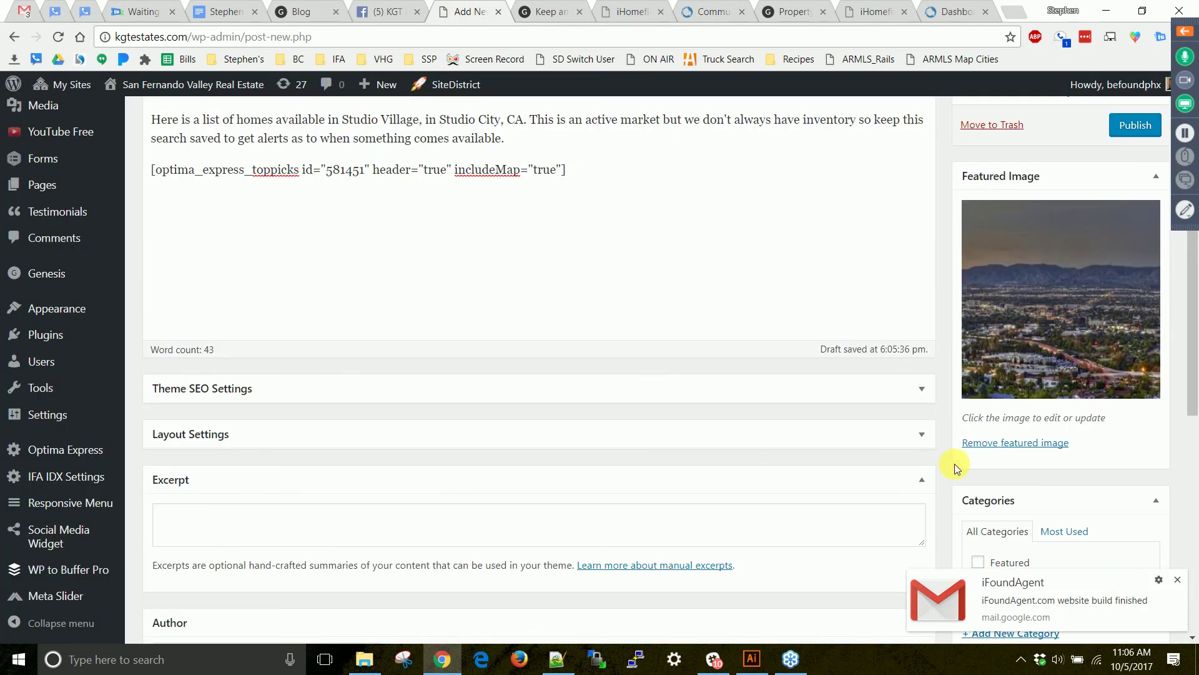
left_click(1144, 128)
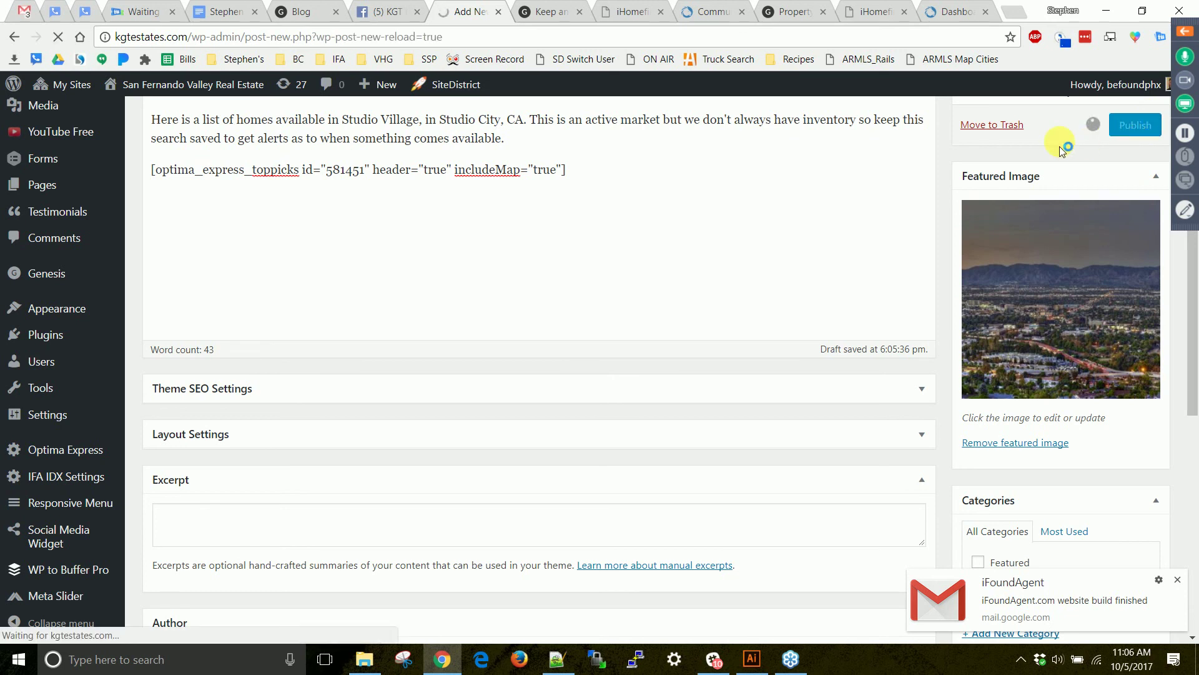
mouse_move(718, 575)
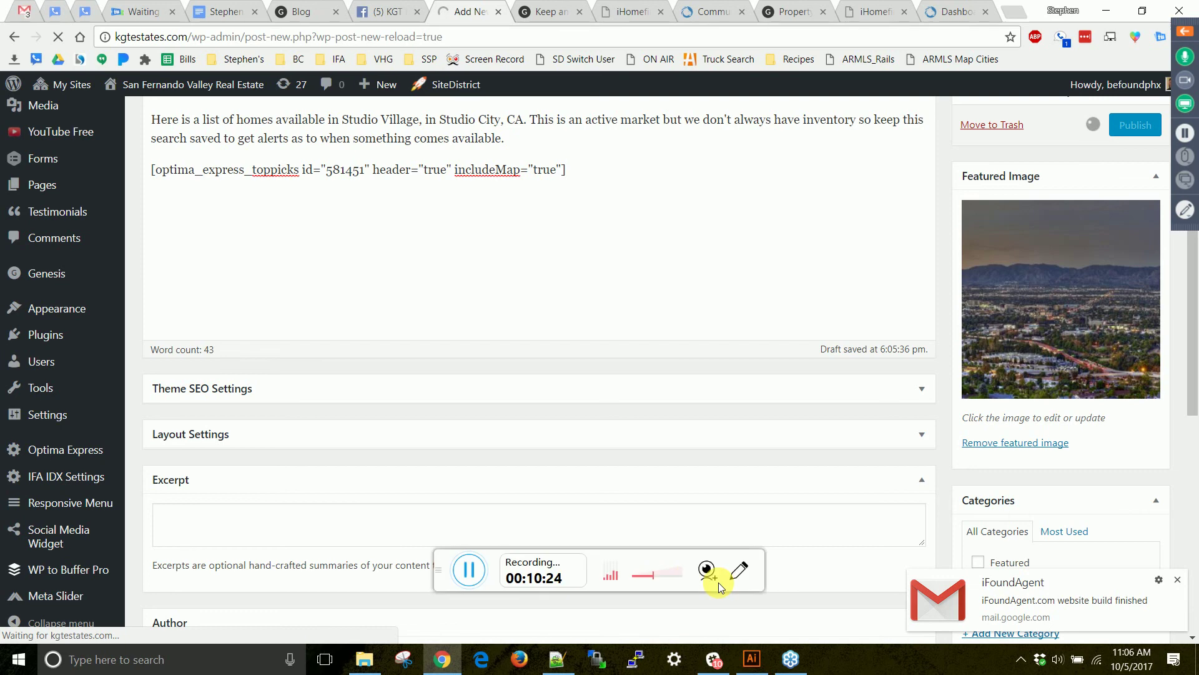